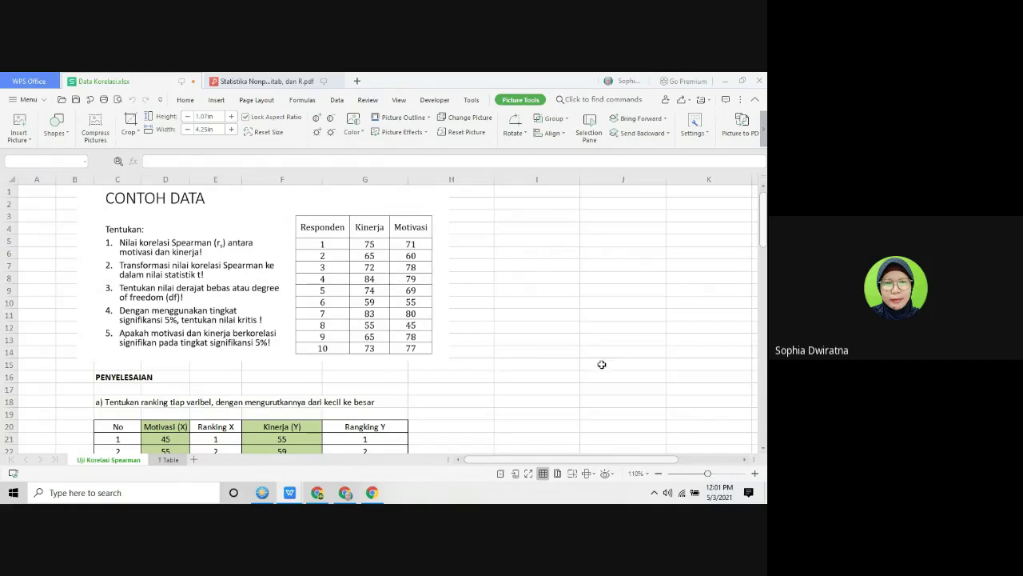
Step: Examine the sample data questions, the Motivasi and Kinerja ranking table, and the calculation table on the Spearman sheet
scroll(603, 363, down, 1)
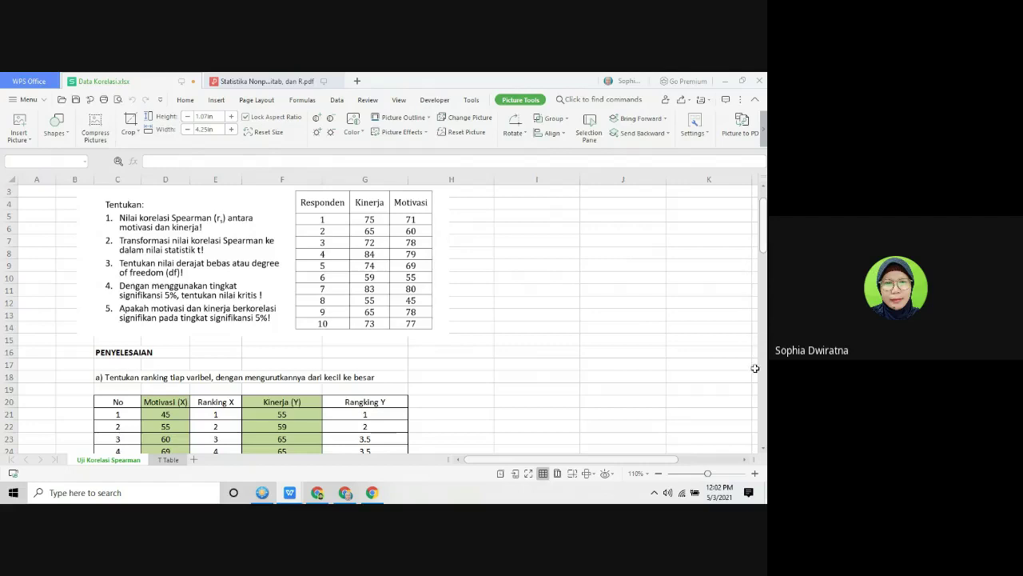
scroll(516, 351, down, 5)
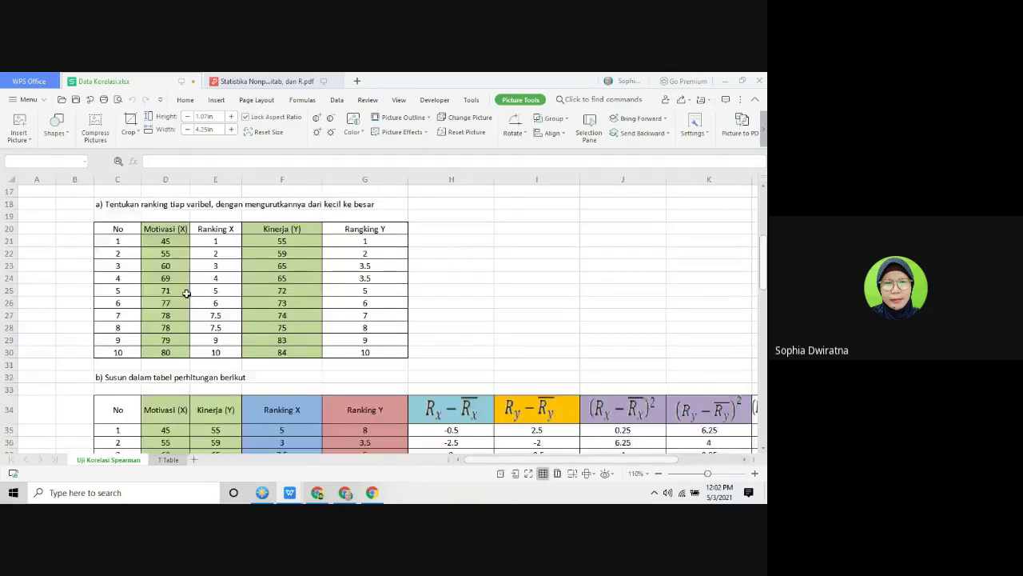
scroll(516, 351, up, 2)
scroll(397, 232, up, 3)
scroll(347, 303, down, 4)
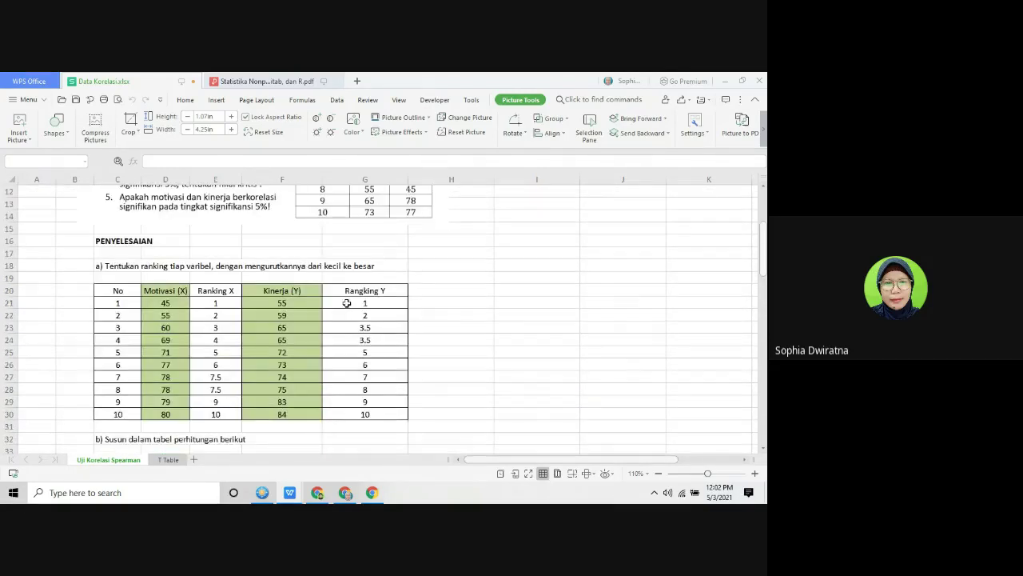
click(165, 303)
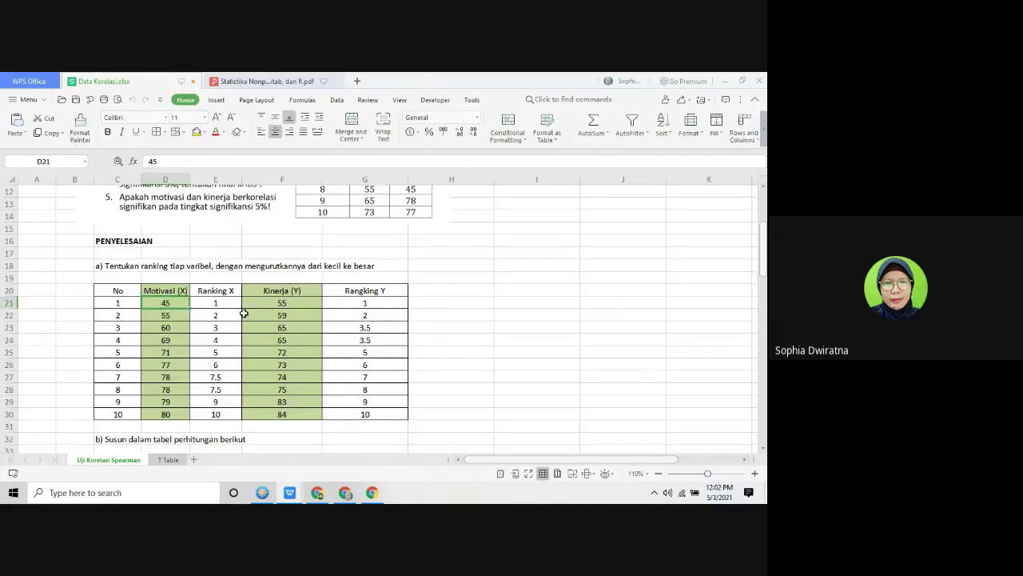
scroll(243, 315, up, 2)
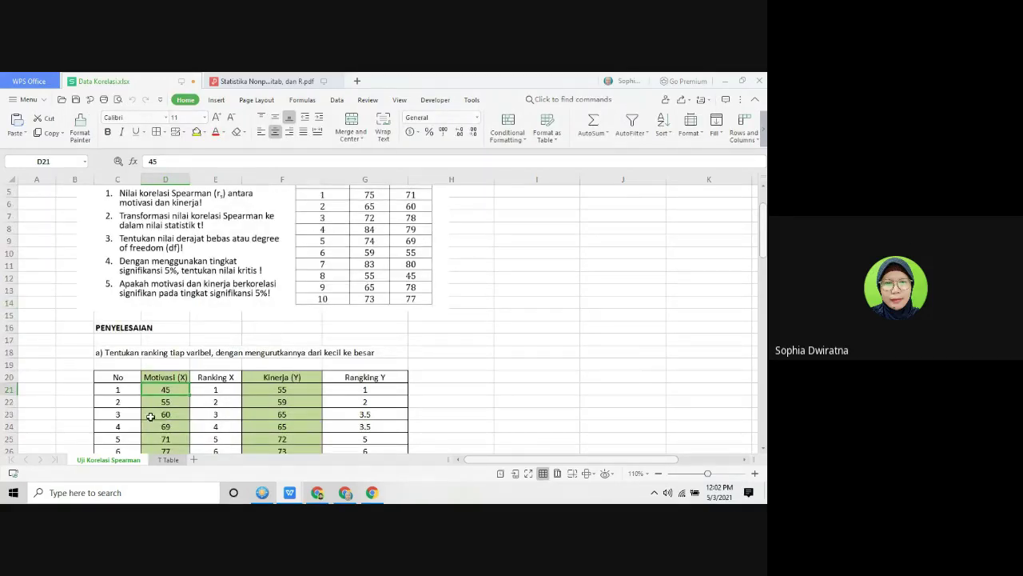
scroll(220, 401, down, 1)
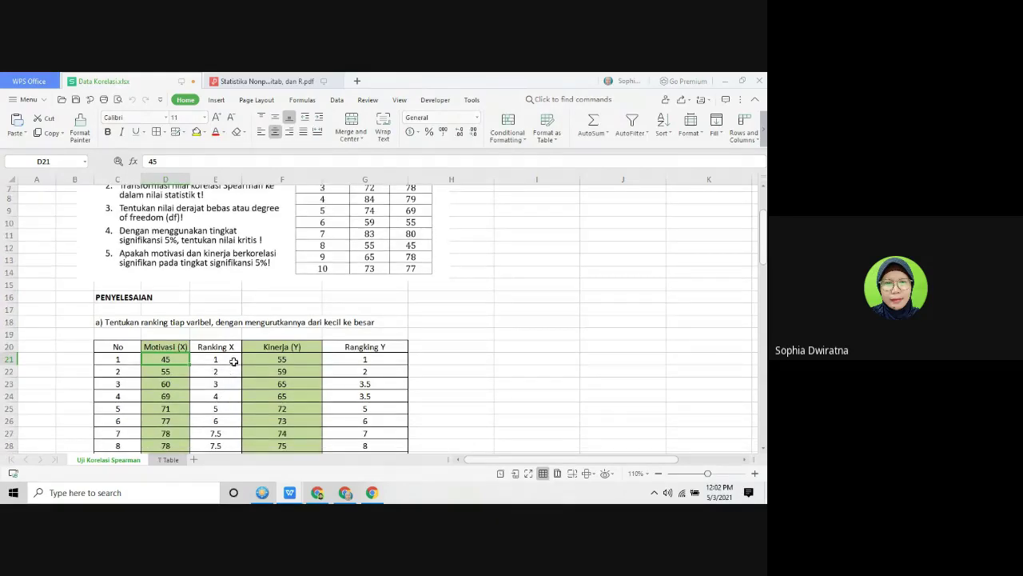
scroll(234, 361, down, 3)
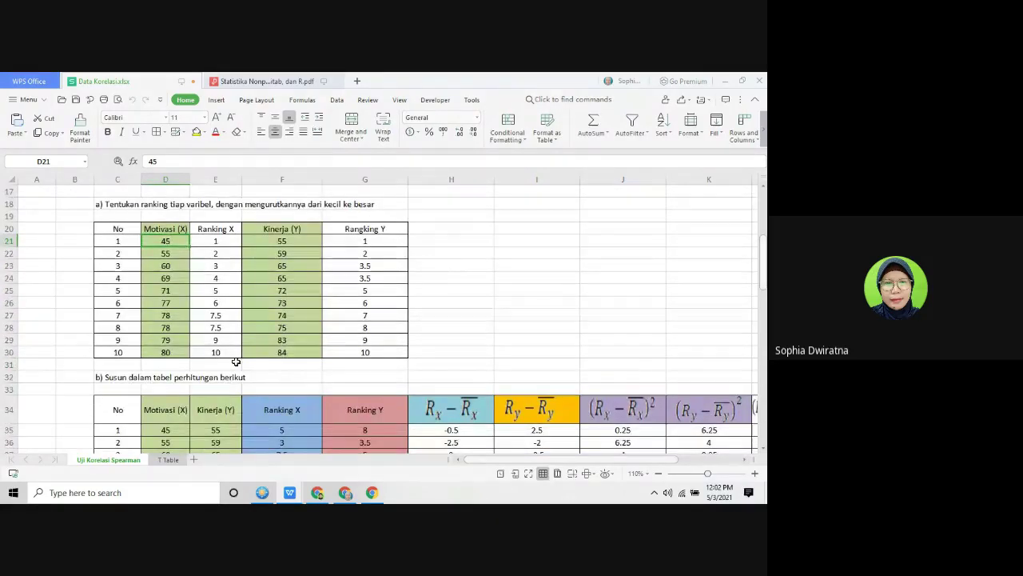
scroll(236, 361, down, 1)
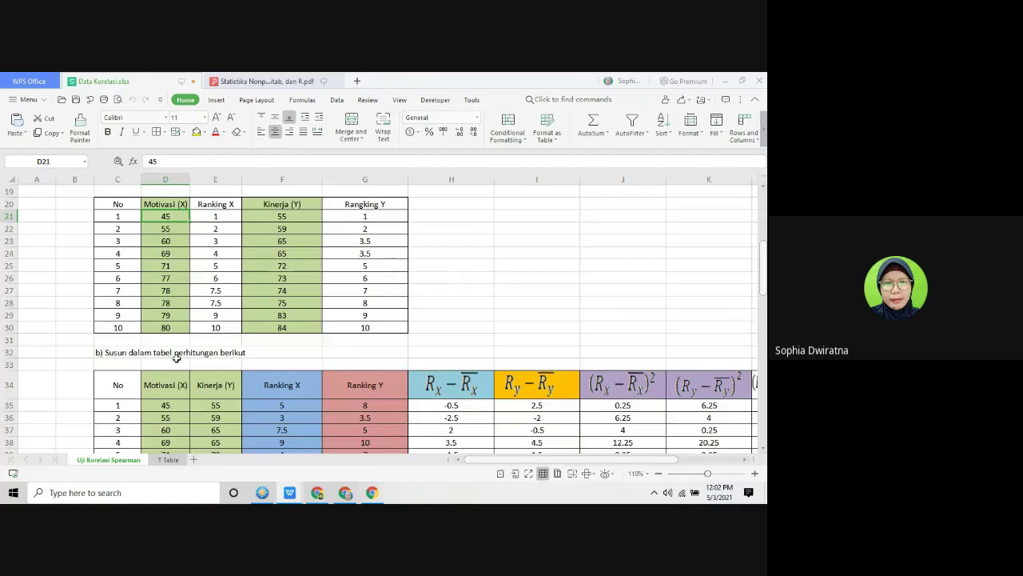
scroll(200, 352, down, 2)
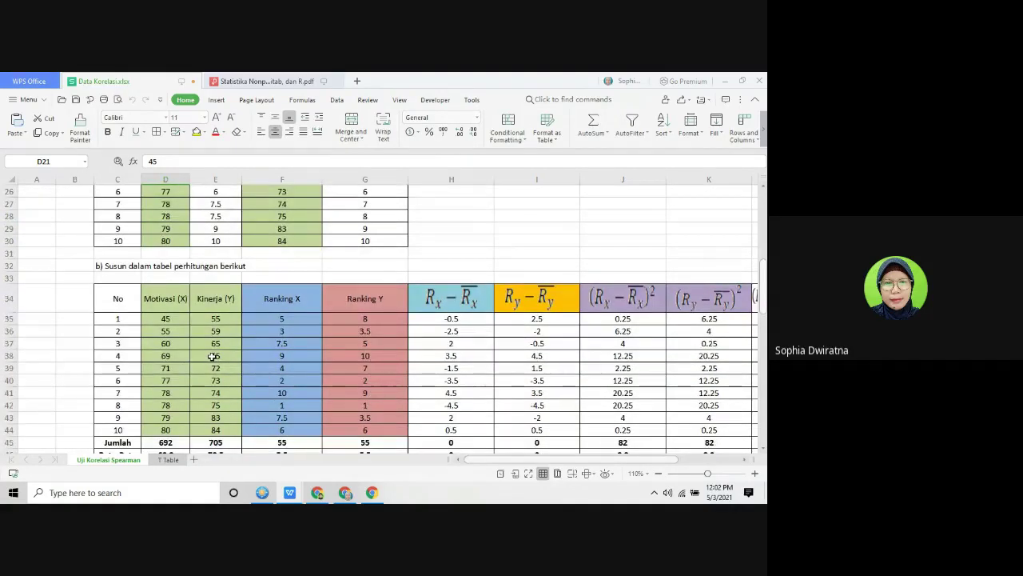
scroll(212, 356, up, 3)
scroll(212, 356, down, 1)
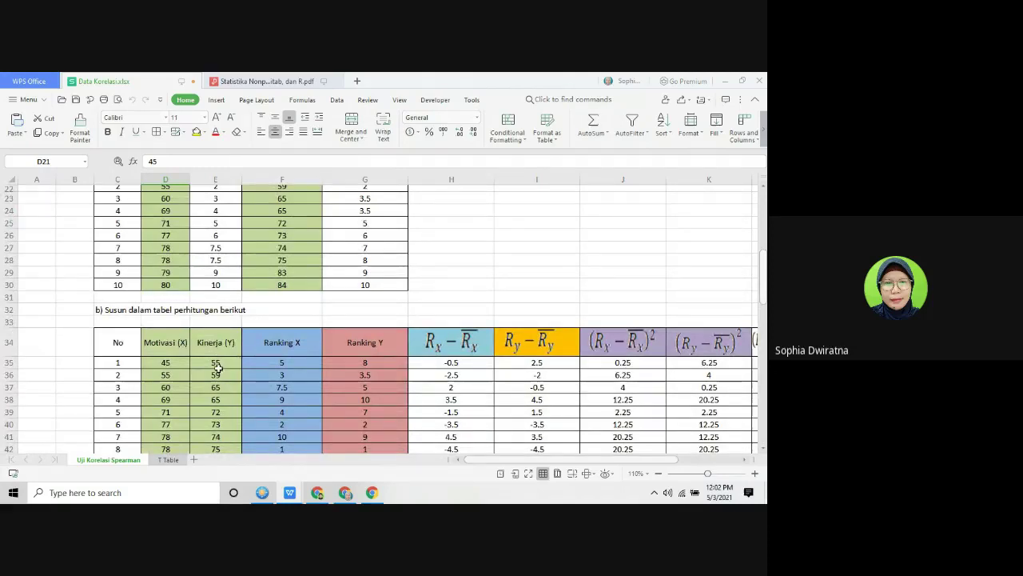
scroll(210, 367, up, 2)
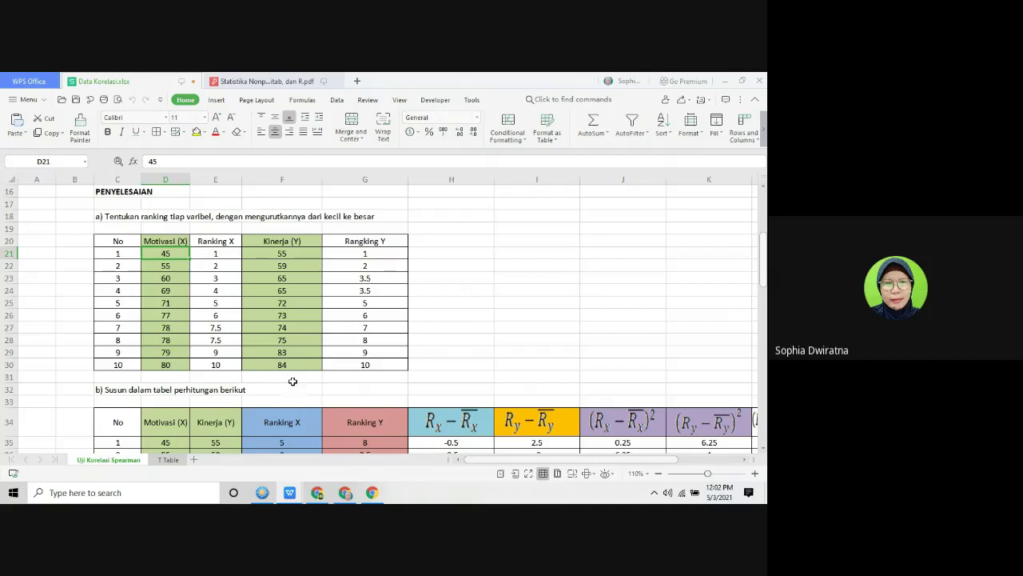
scroll(307, 385, up, 5)
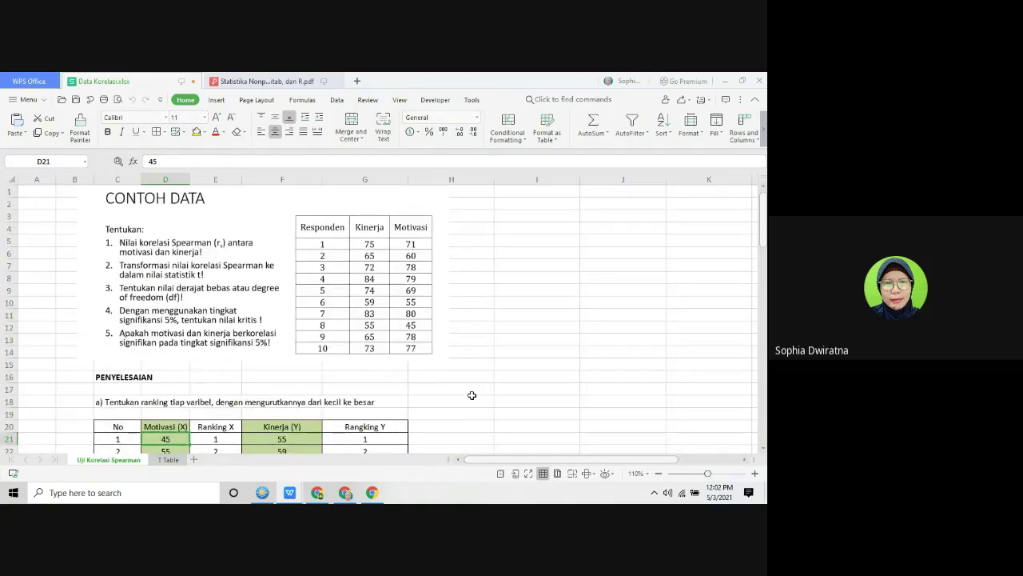
scroll(472, 394, down, 7)
scroll(219, 405, up, 4)
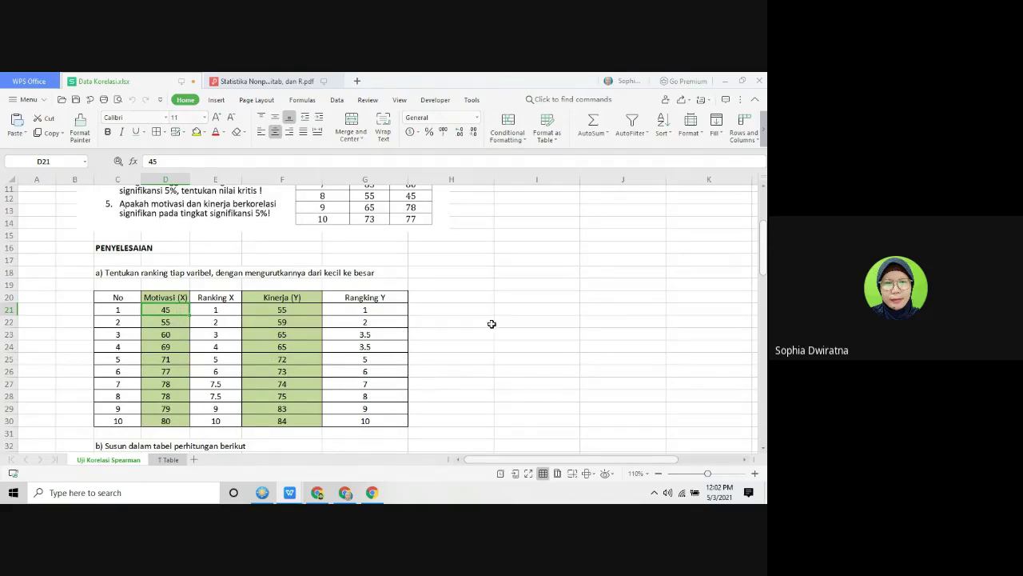
Step: Enter the column headers Motivasi (X) in I3 and Kinerja (Y) in J3, beside the sample data picture
scroll(491, 263, up, 3)
click(512, 217)
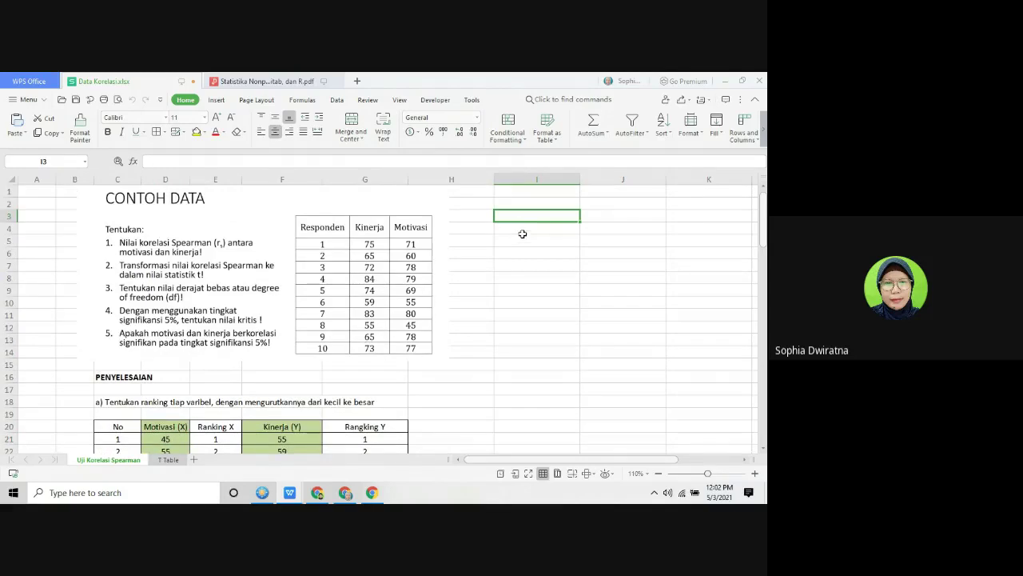
text(Mot)
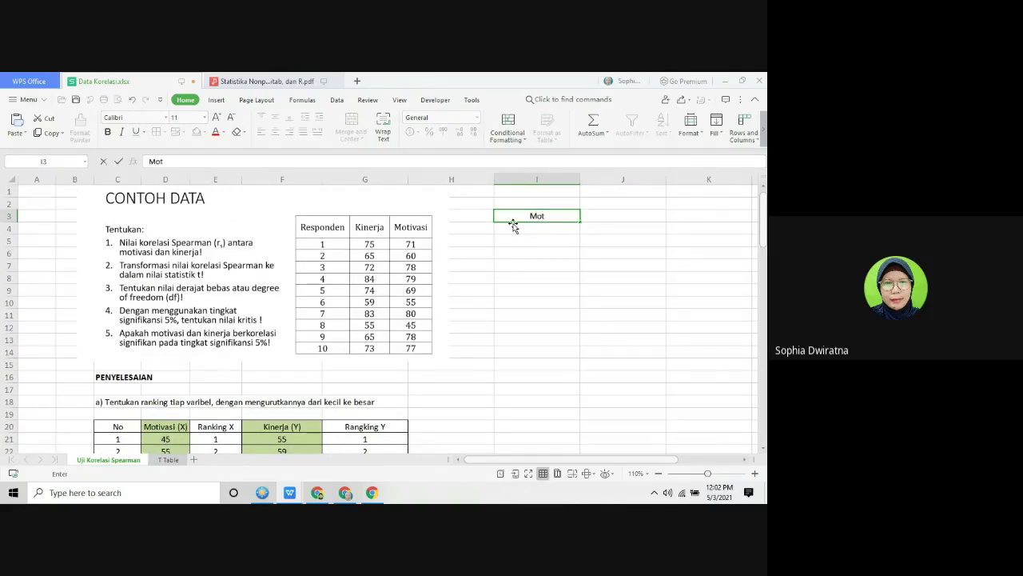
text(ovasi (X))
key(BackSpace)
key(BackSpace)
key(BackSpace)
key(BackSpace)
key(BackSpace)
key(BackSpace)
key(BackSpace)
key(BackSpace)
key(BackSpace)
text(ivasi (X))
key(Tab)
text(Kinerja)
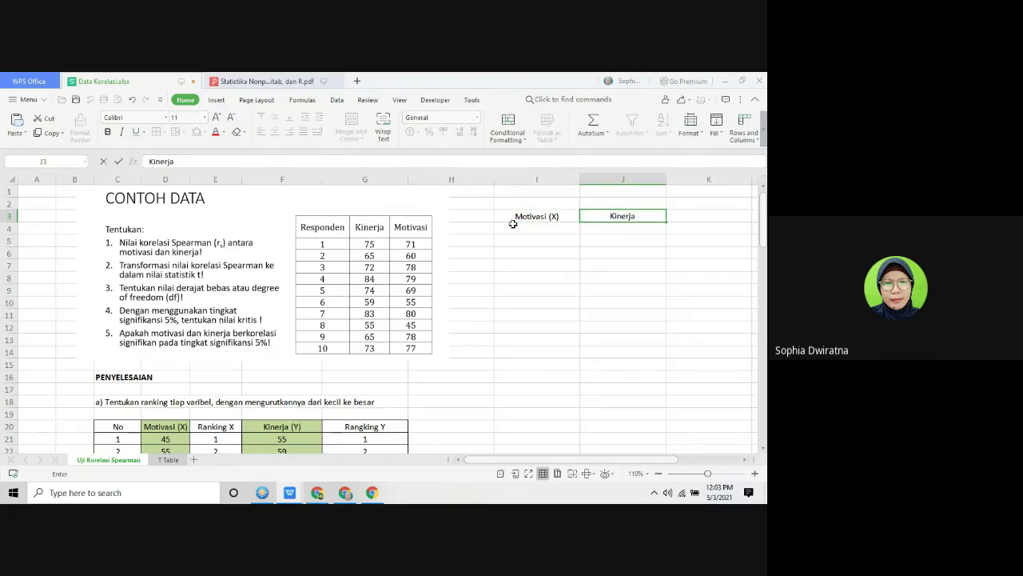
text( (Y))
key(Return)
Step: Fill I4:I13 under Motivasi (X) with 71, 60, 78, 79, 69, 55, 80, 45, 78 and 77
click(513, 224)
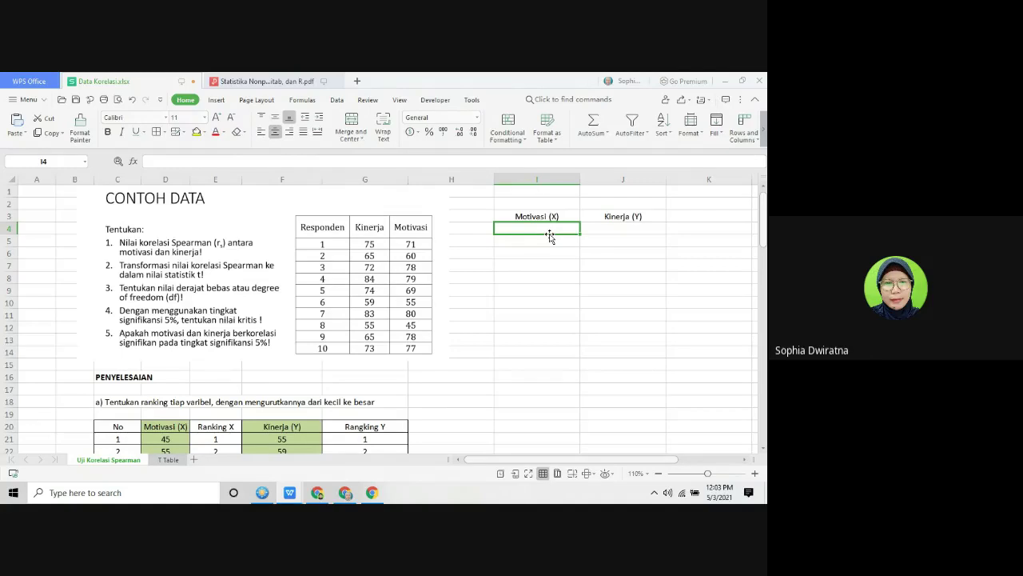
text(71)
key(Return)
text(60)
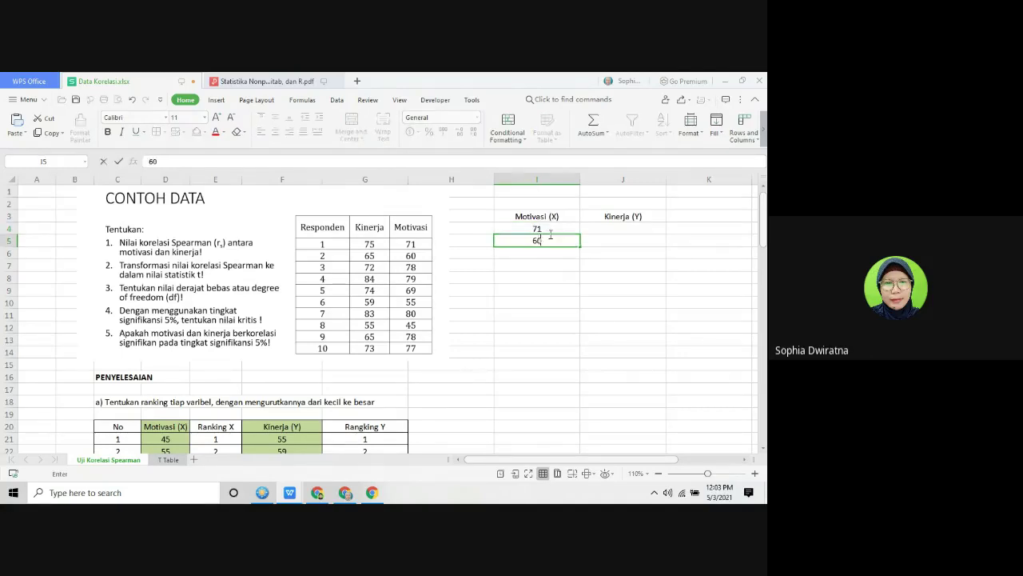
key(Return)
text(78)
key(Return)
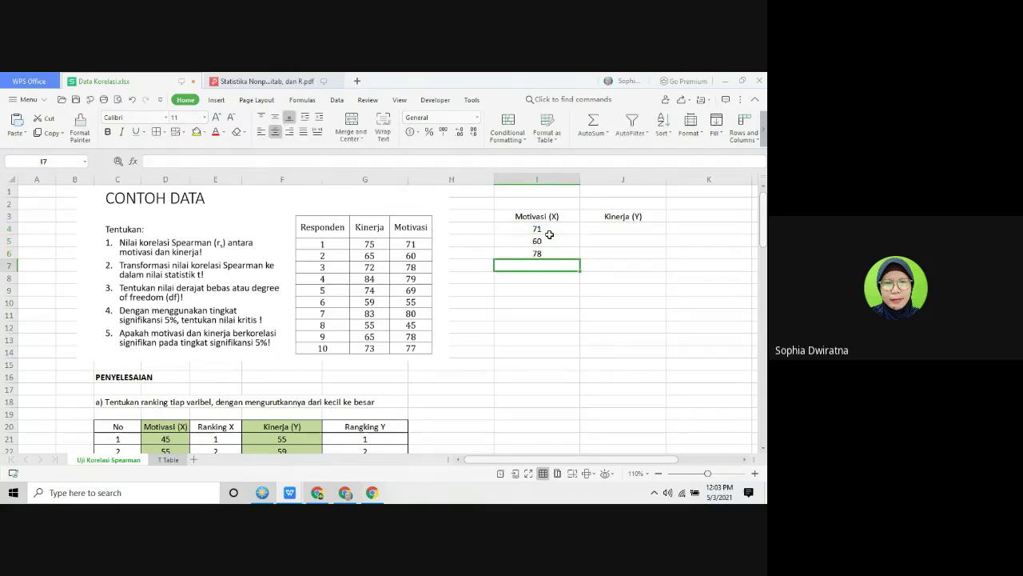
text(79)
key(Return)
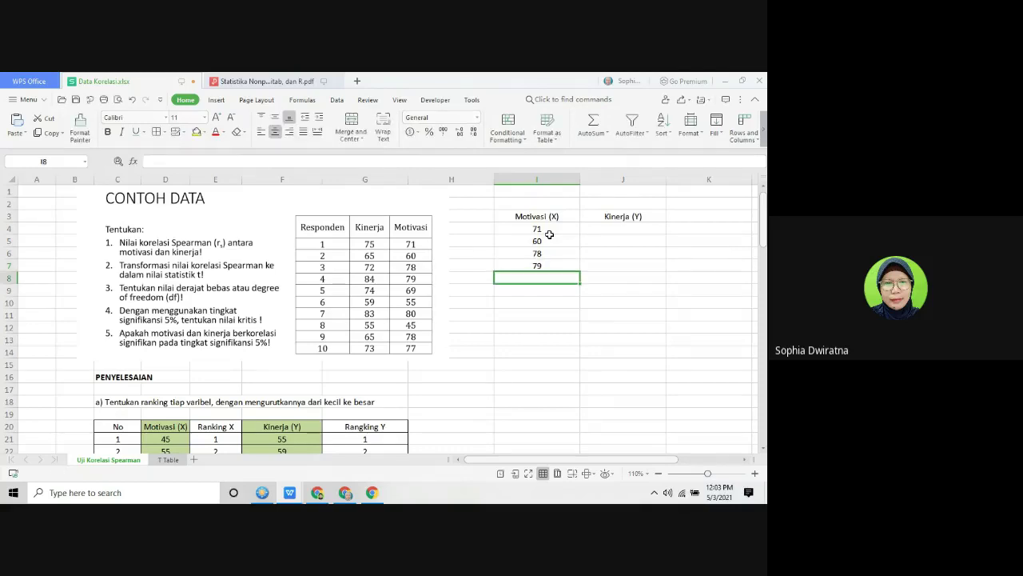
text(69)
key(Return)
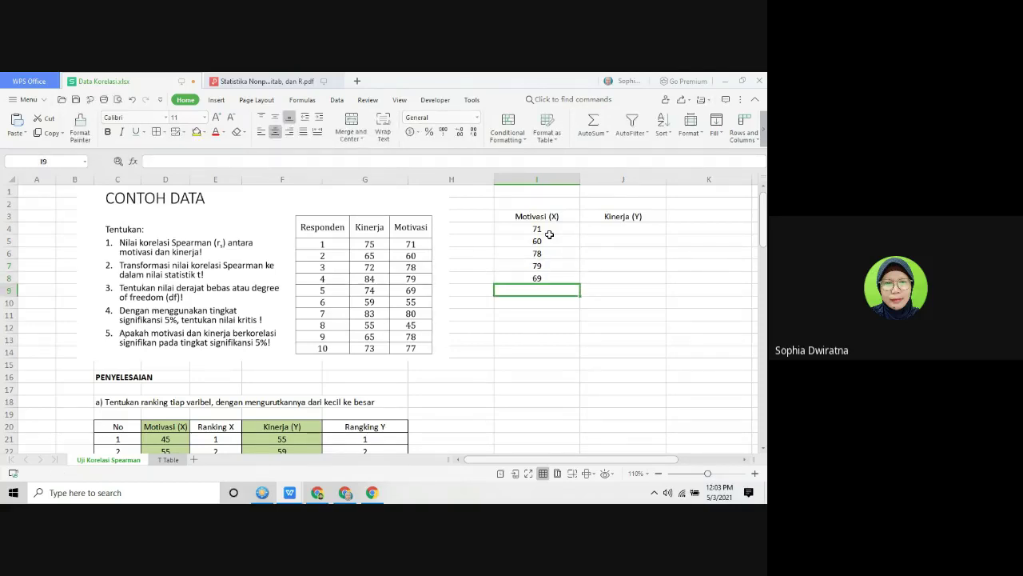
text(55)
key(Return)
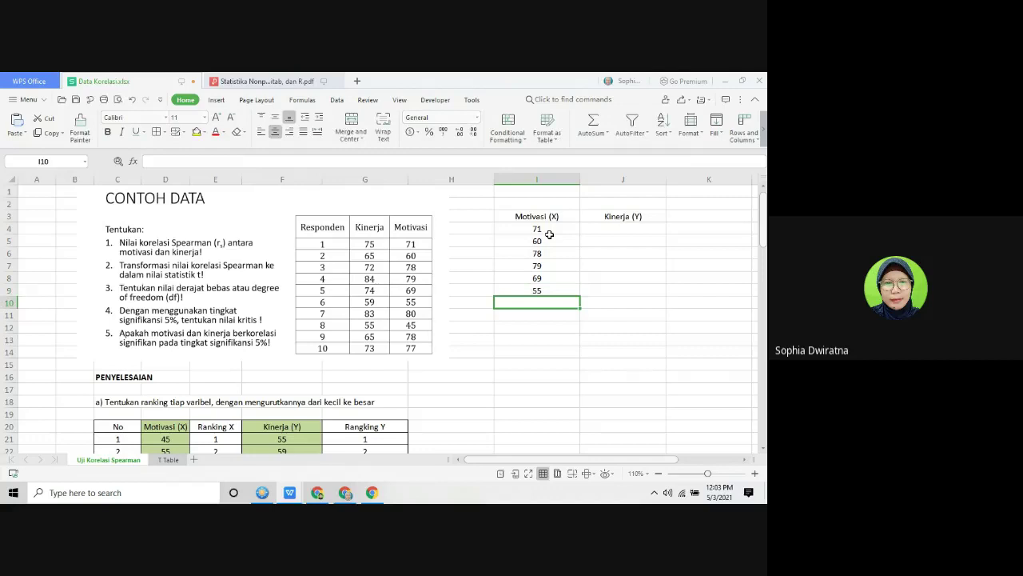
text(80)
key(Return)
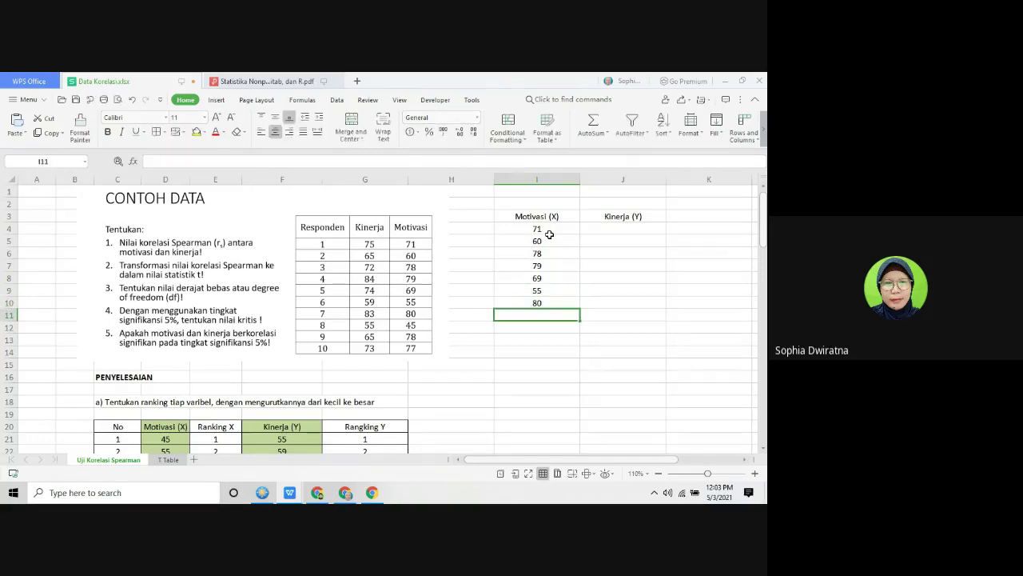
text(45)
key(Return)
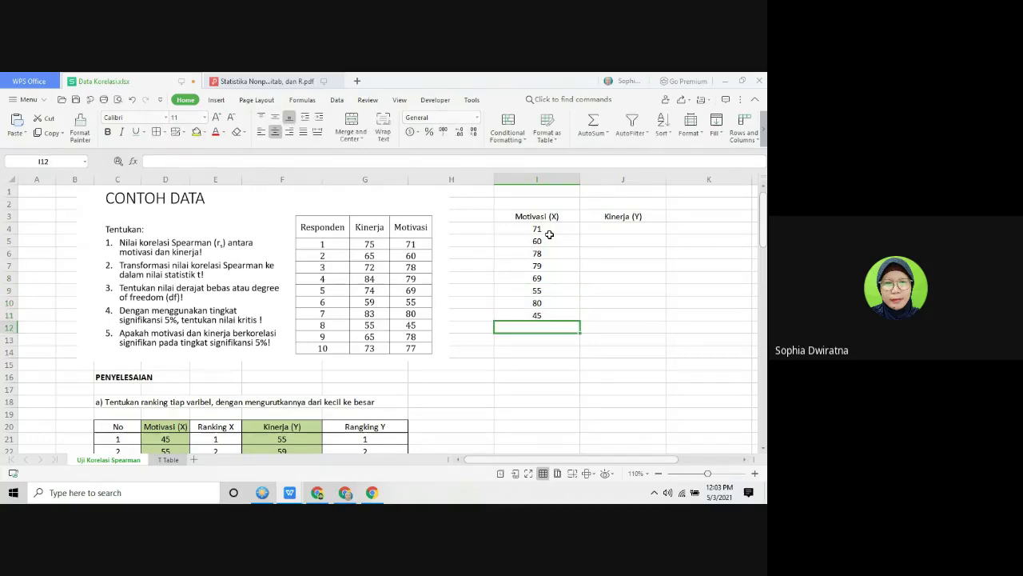
text(78)
key(Return)
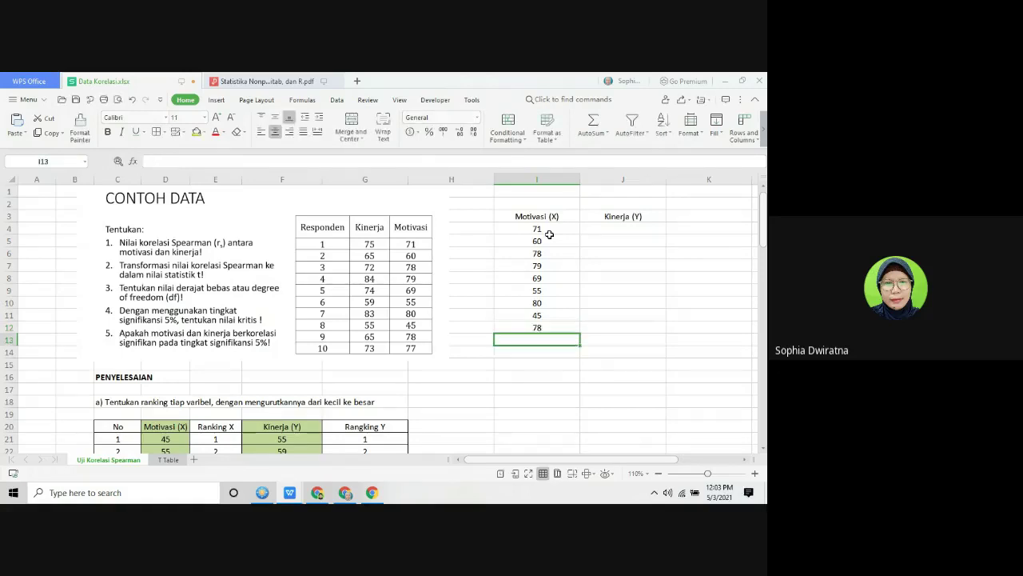
text(77)
key(Return)
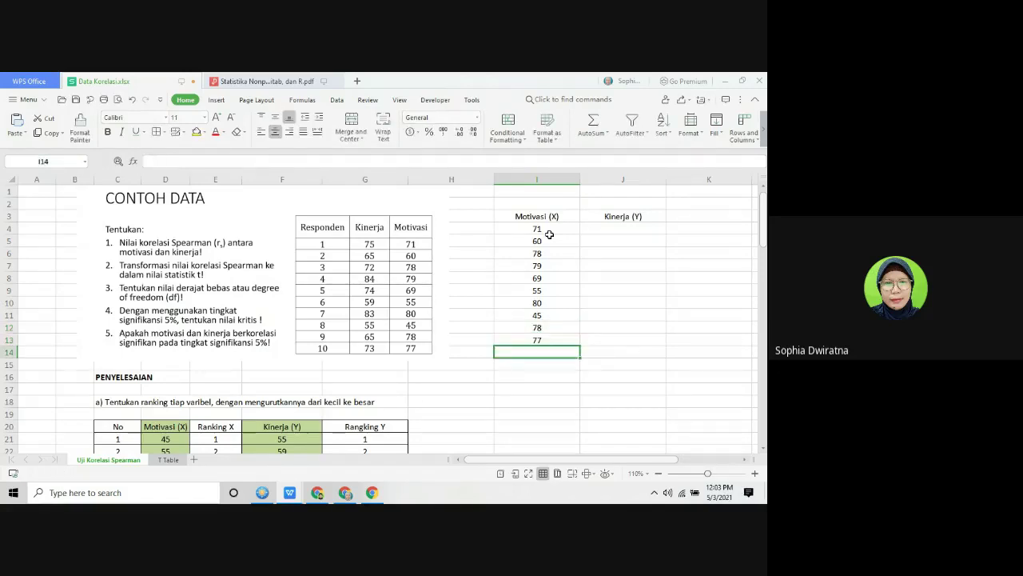
Step: Fill J4:J13 under Kinerja (Y) with 75, 65, 72, 84, 74, 59, 83, 55, 65 and 73
click(611, 230)
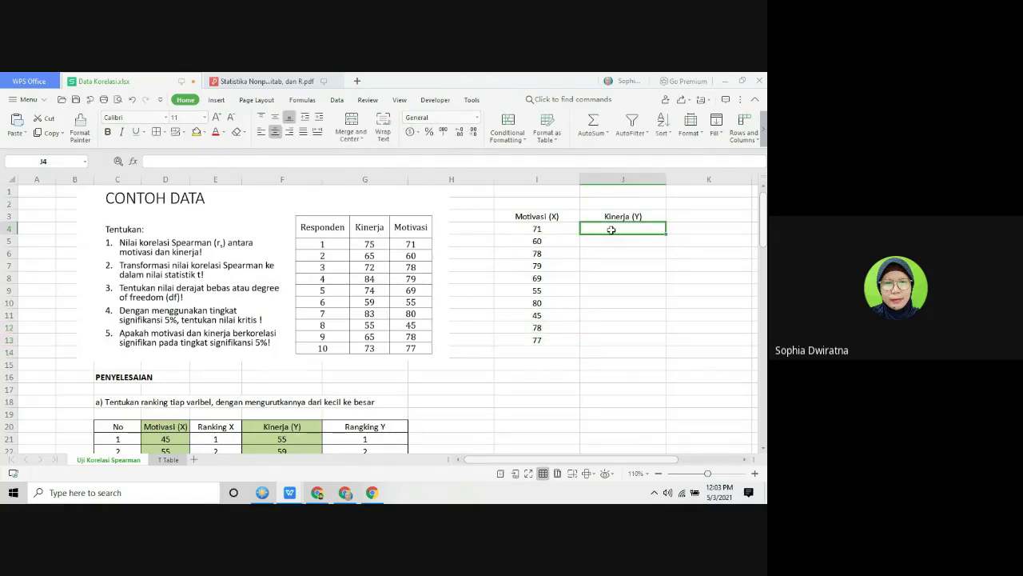
text(75)
key(Return)
text(65)
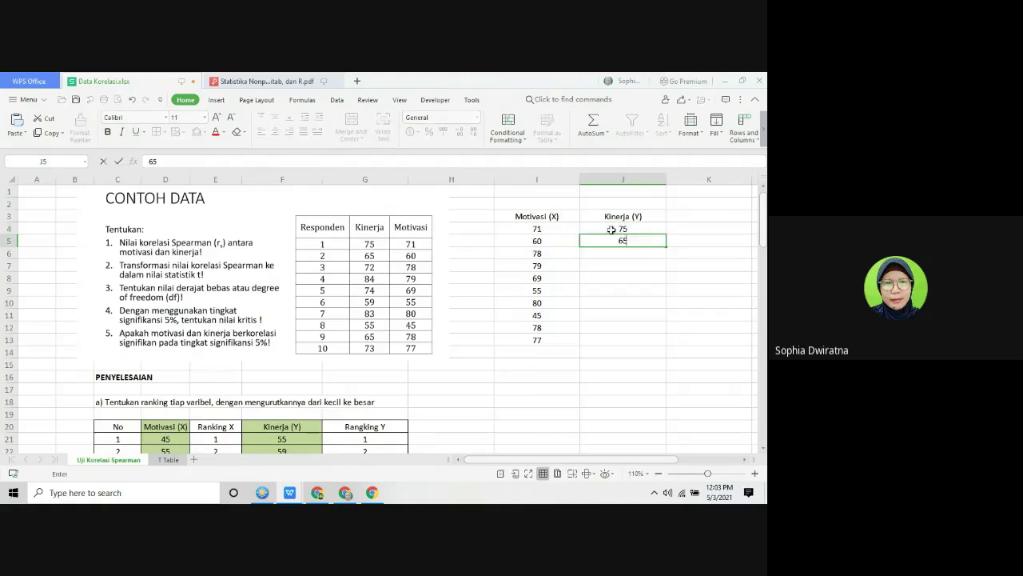
key(Return)
text(7)
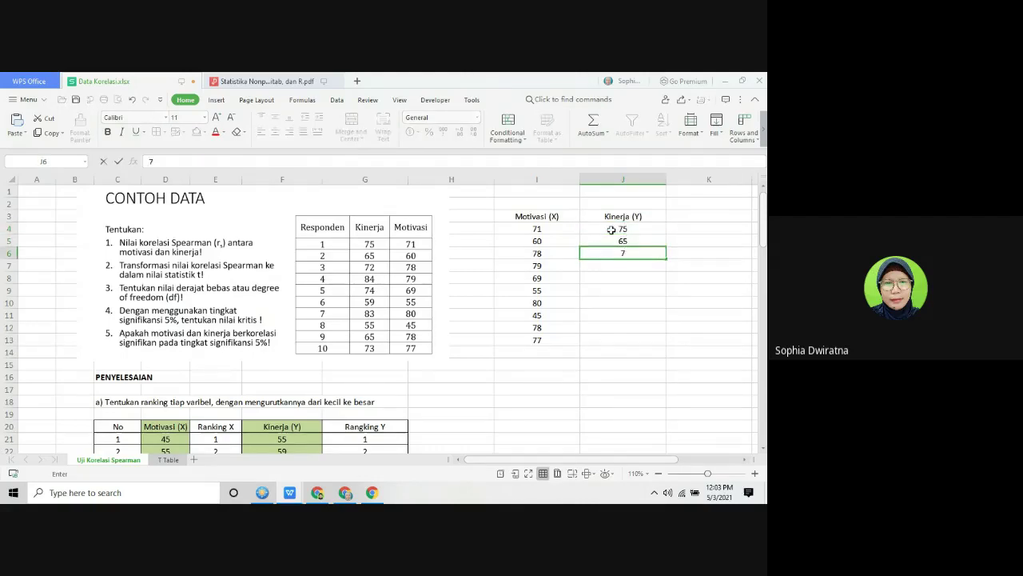
text(2)
key(Return)
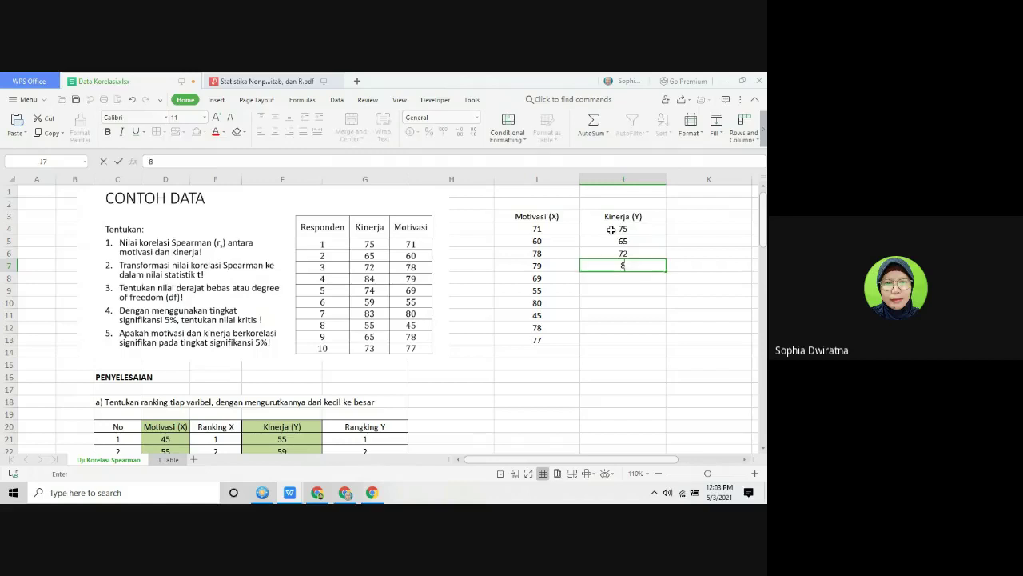
text(84)
key(Return)
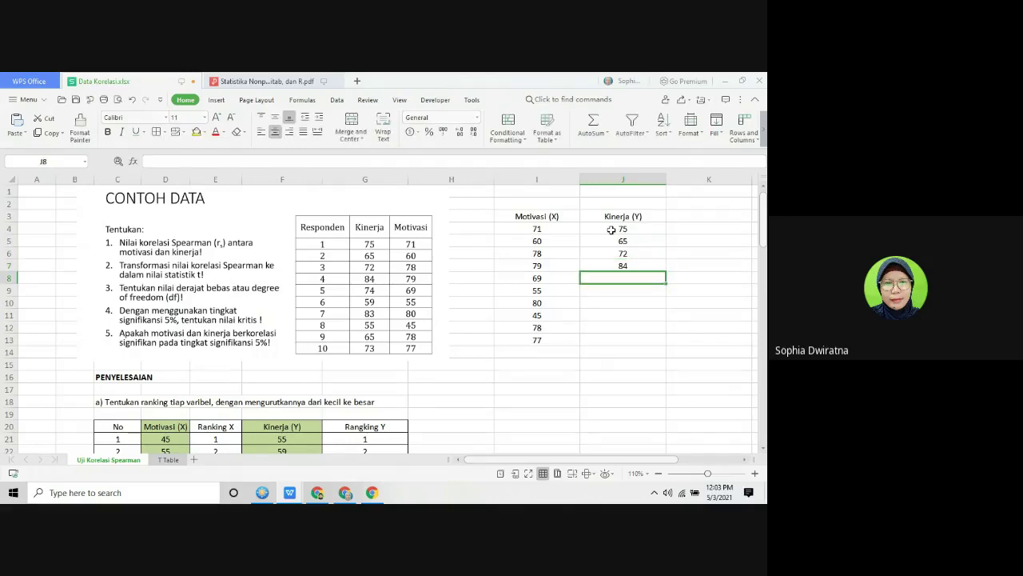
text(74)
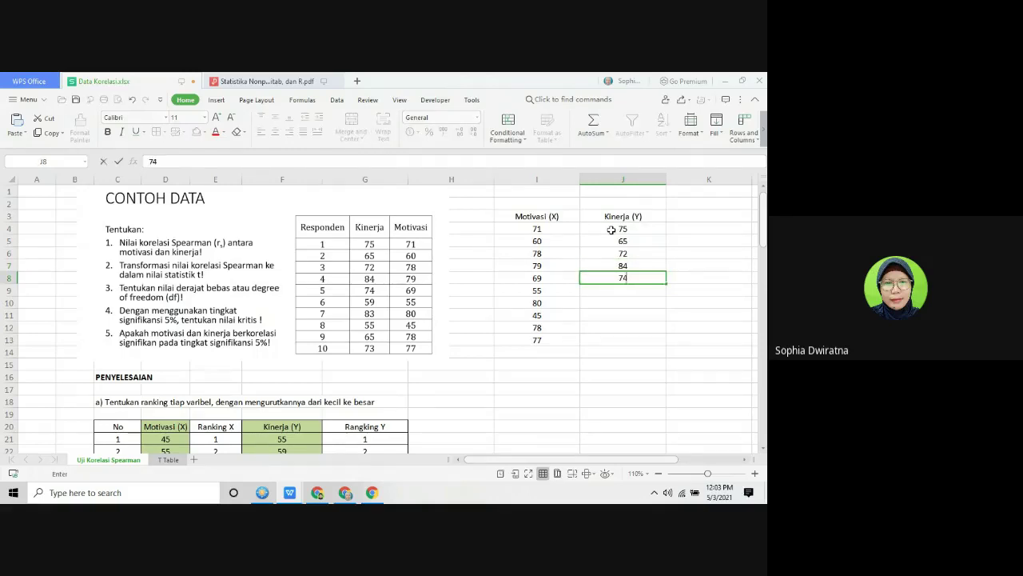
key(Return)
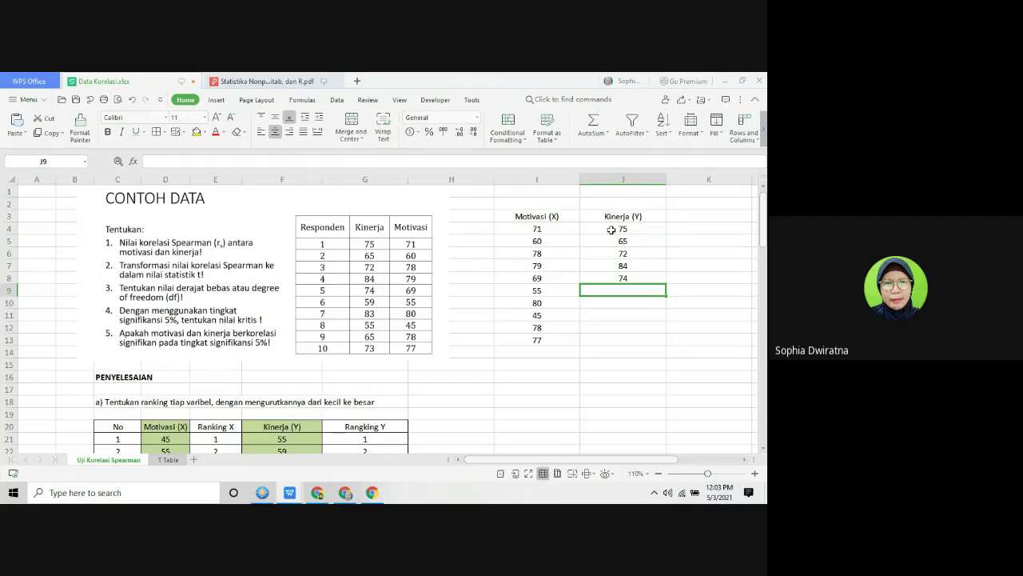
text(59)
key(Return)
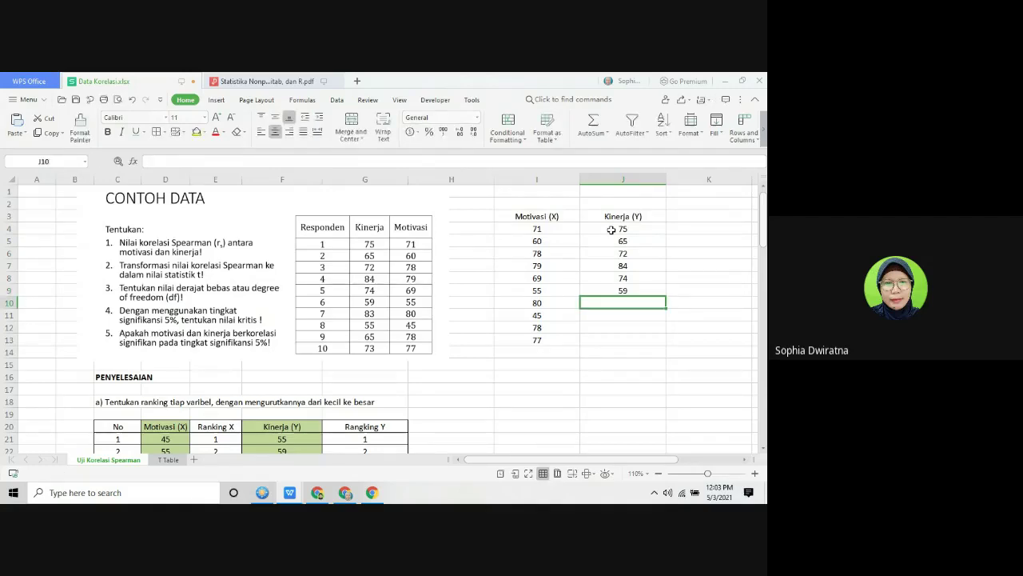
text(83)
key(Return)
text(55)
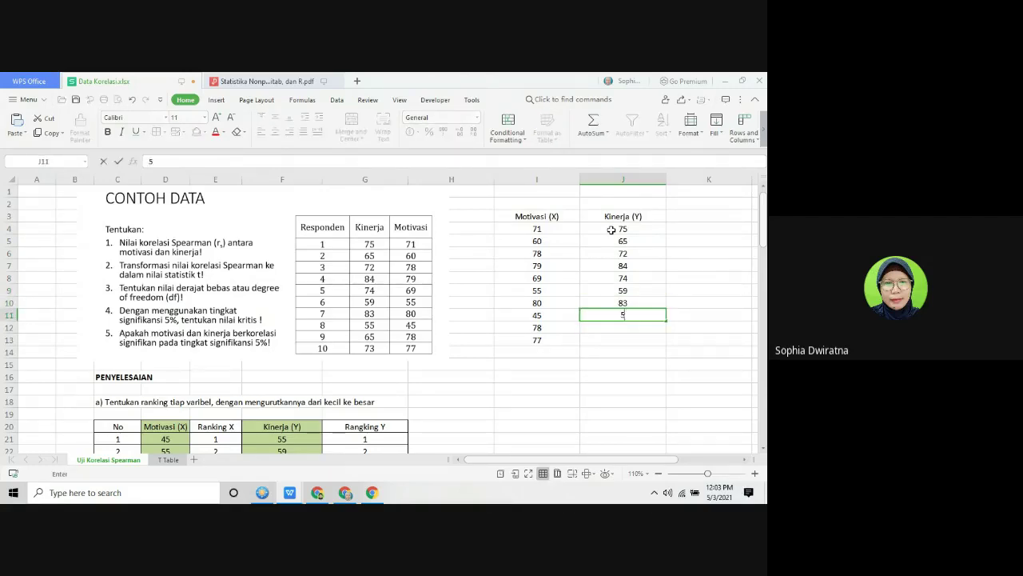
key(Return)
text(65)
key(Return)
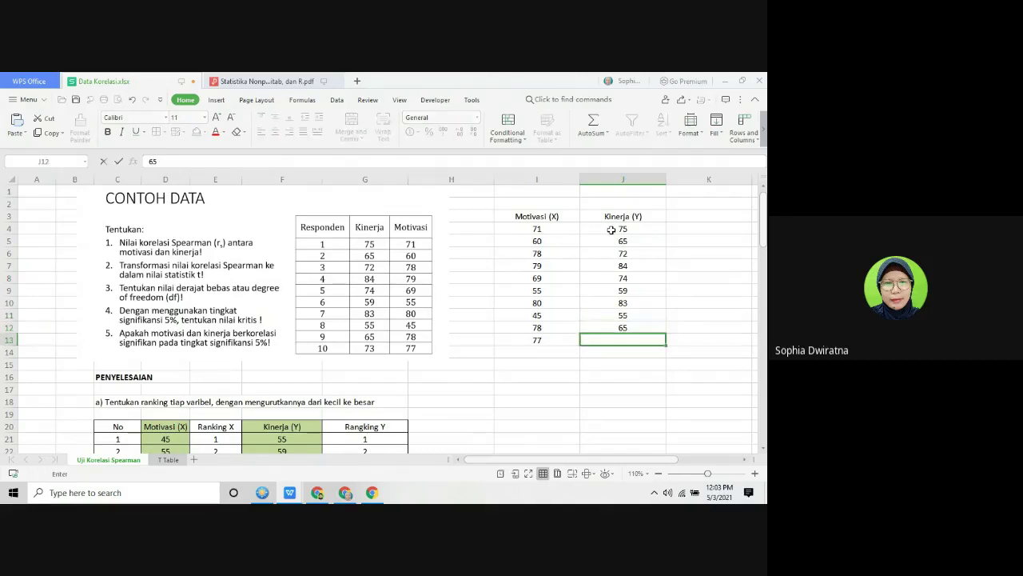
text(73)
key(Return)
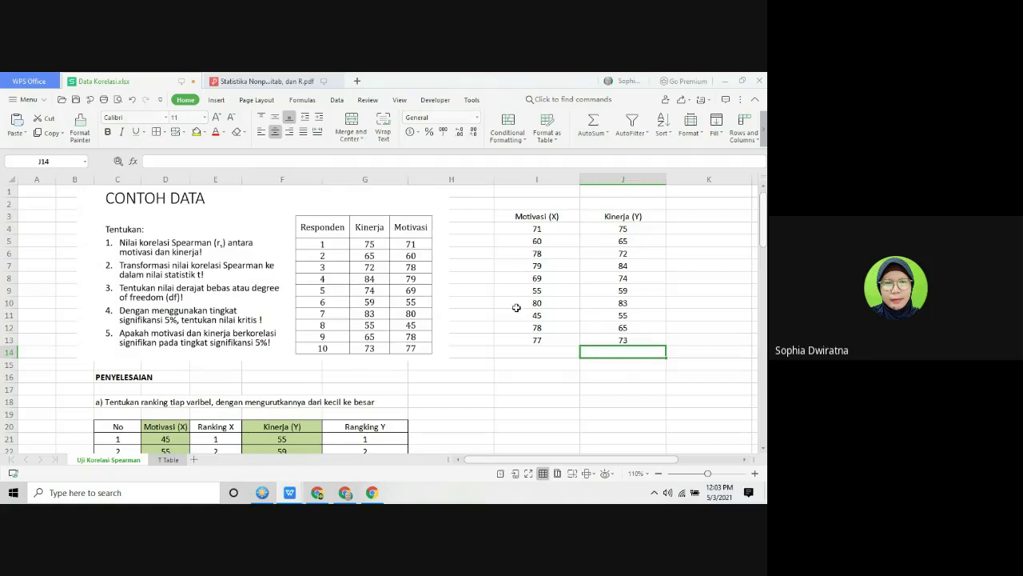
Step: Copy the Motivasi data in I4:I13 and paste it as values into D21:D30 of the ranking table
scroll(516, 307, down, 1)
drag(529, 204, 536, 317)
key(ctrl+c)
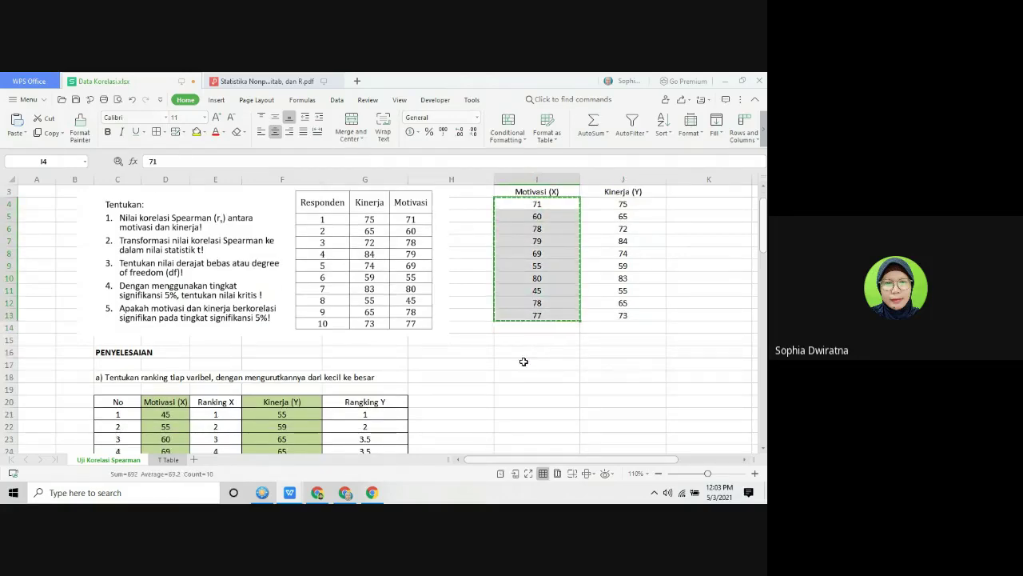
scroll(523, 361, down, 1)
scroll(390, 362, down, 3)
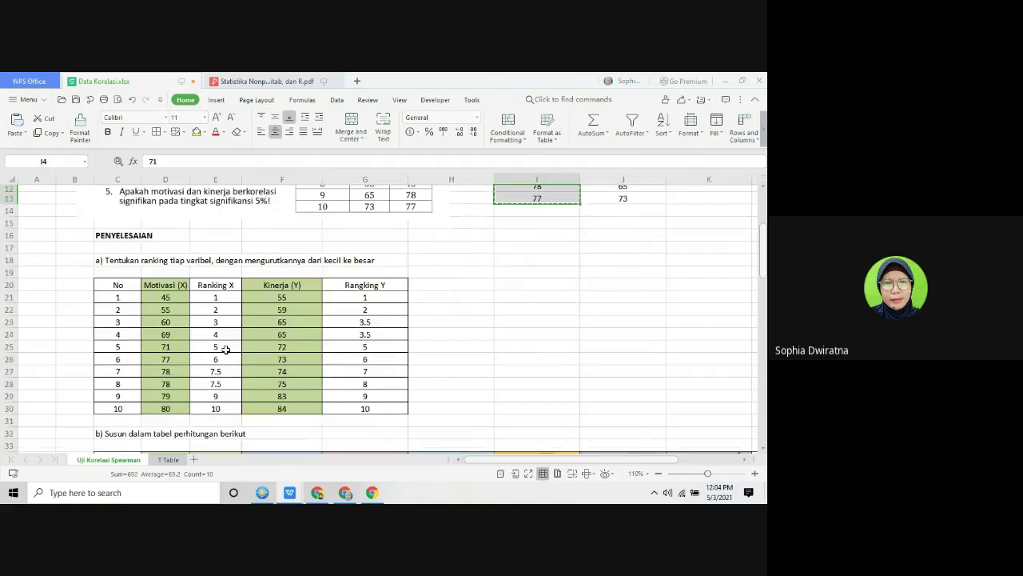
drag(165, 296, 166, 408)
right_click(183, 315)
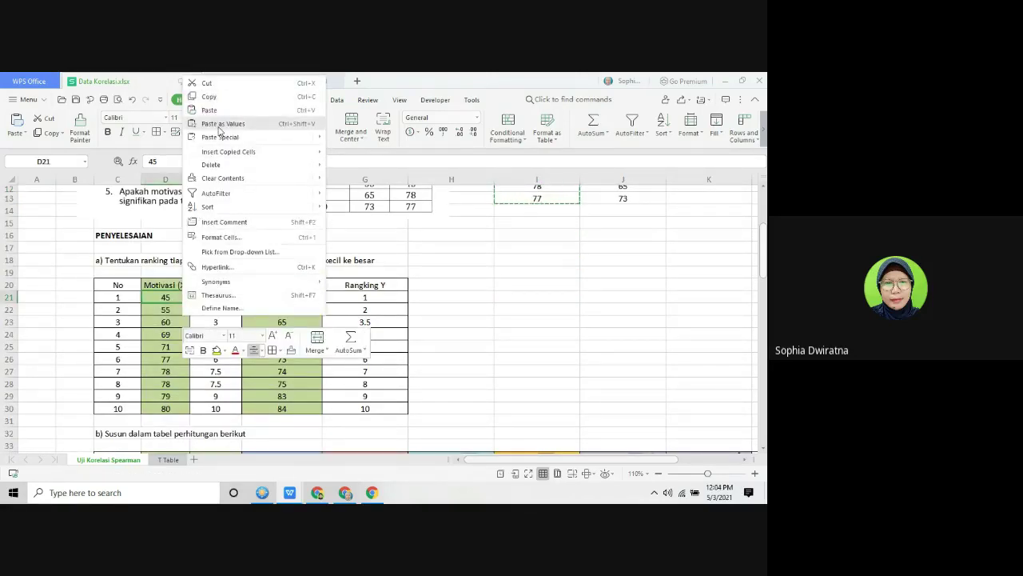
click(219, 126)
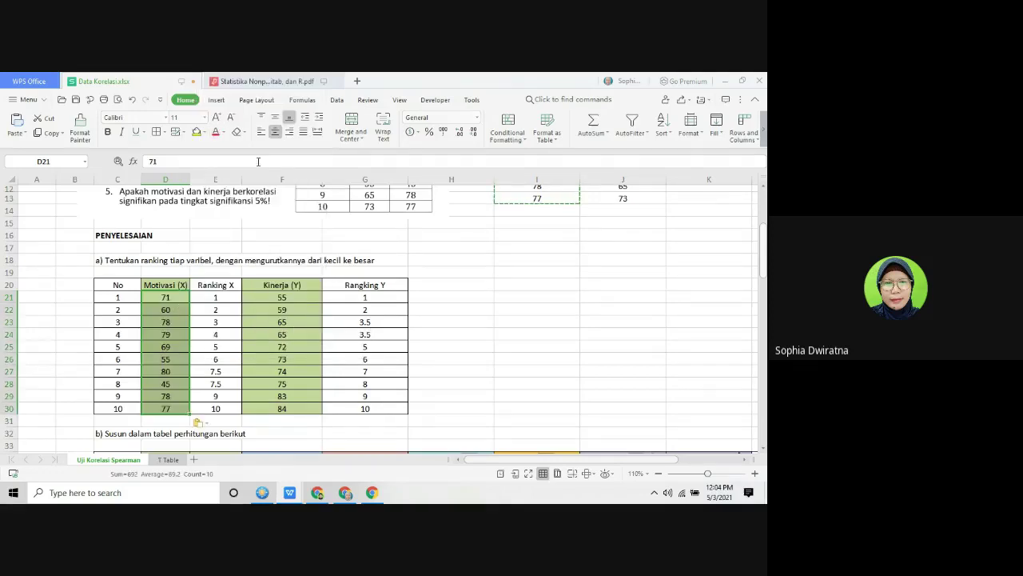
Step: Copy the Kinerja data in J4:J13 and paste it as values into the ranking table starting at F21
scroll(668, 251, up, 3)
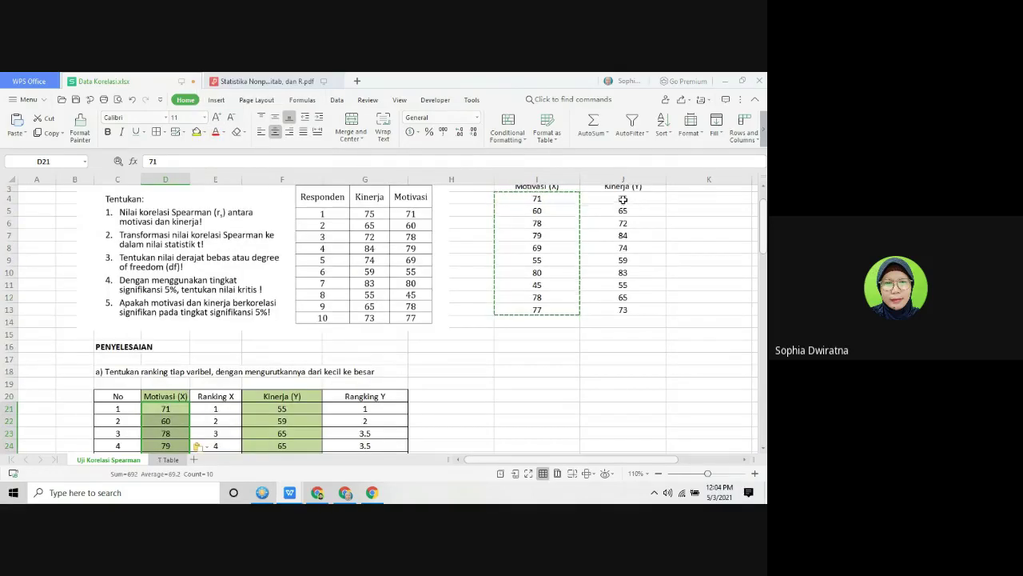
drag(622, 200, 628, 312)
key(ctrl+c)
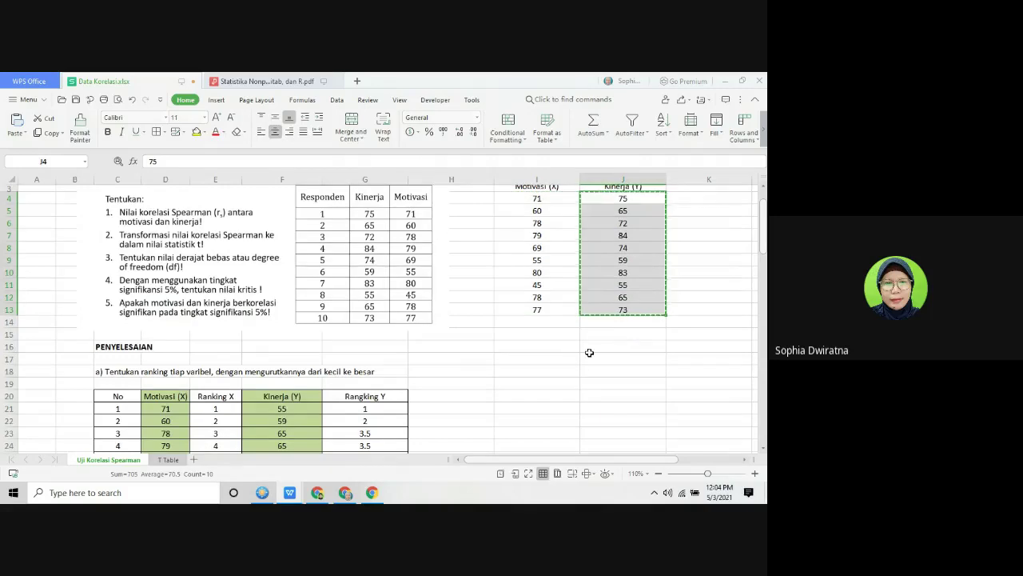
scroll(587, 349, down, 3)
right_click(295, 324)
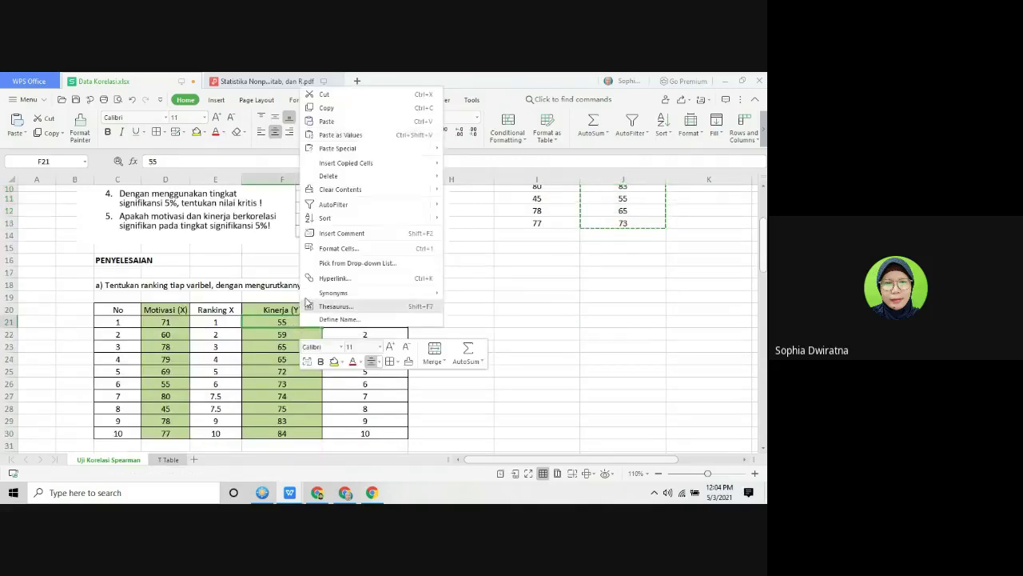
click(352, 135)
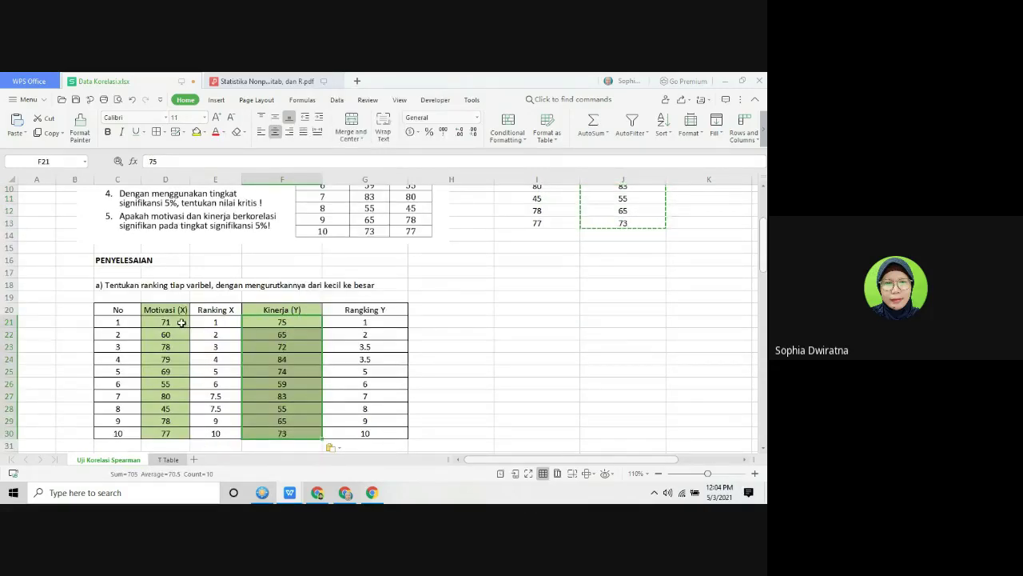
Step: Clear the old ranks from Ranking X in E21:E30 and Rangking Y in G21:G30
scroll(205, 331, down, 3)
drag(216, 241, 225, 351)
key(Delete)
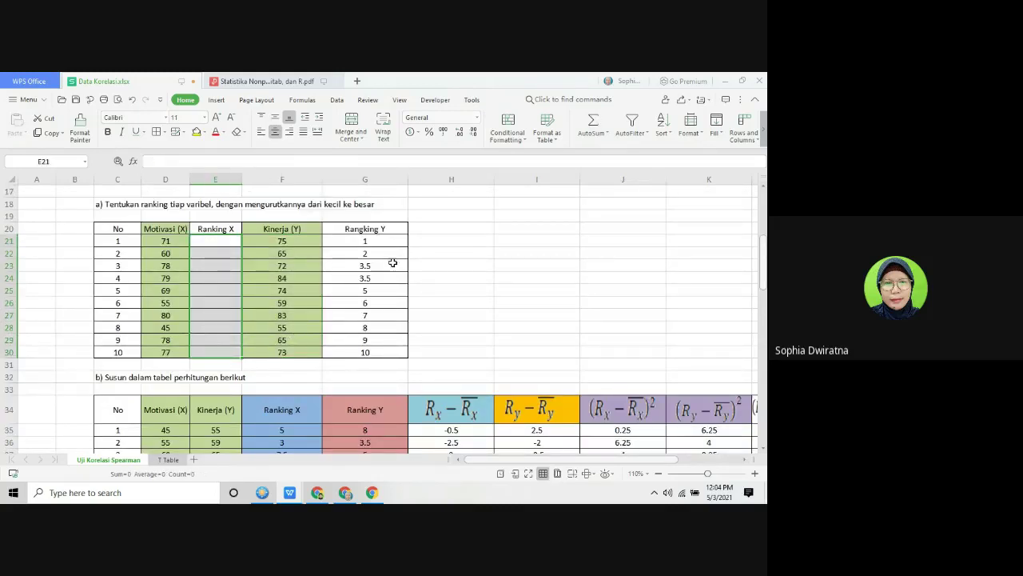
drag(391, 240, 373, 347)
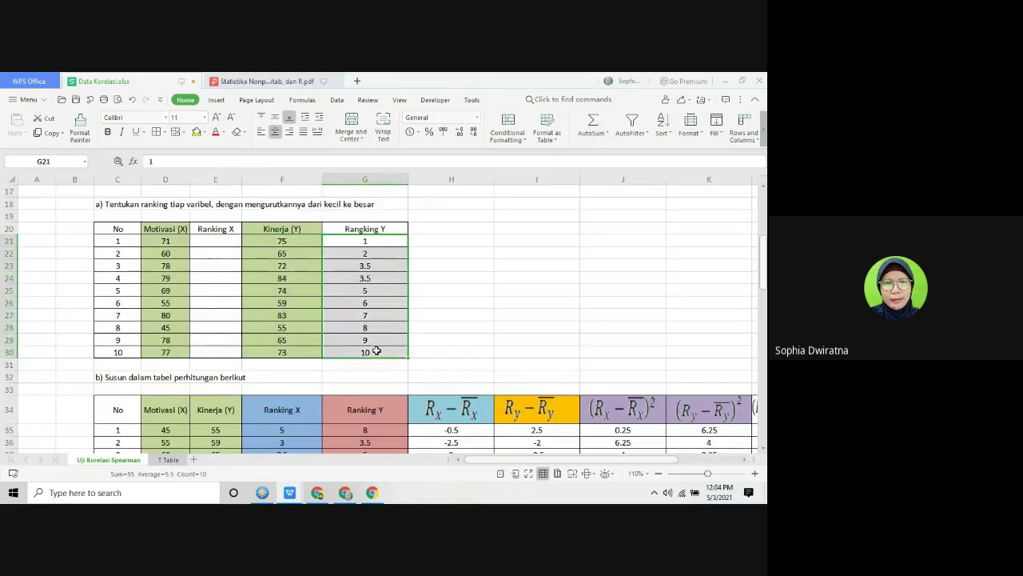
key(Delete)
Step: Sort the Motivasi (X) values in D21:D30 in ascending order, continuing with the current selection only
drag(166, 243, 167, 353)
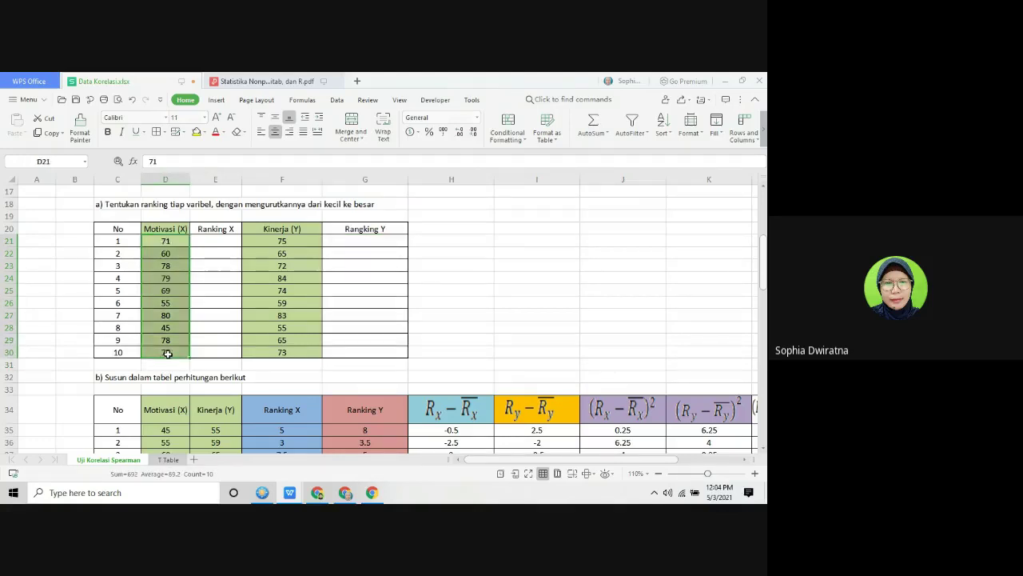
click(337, 99)
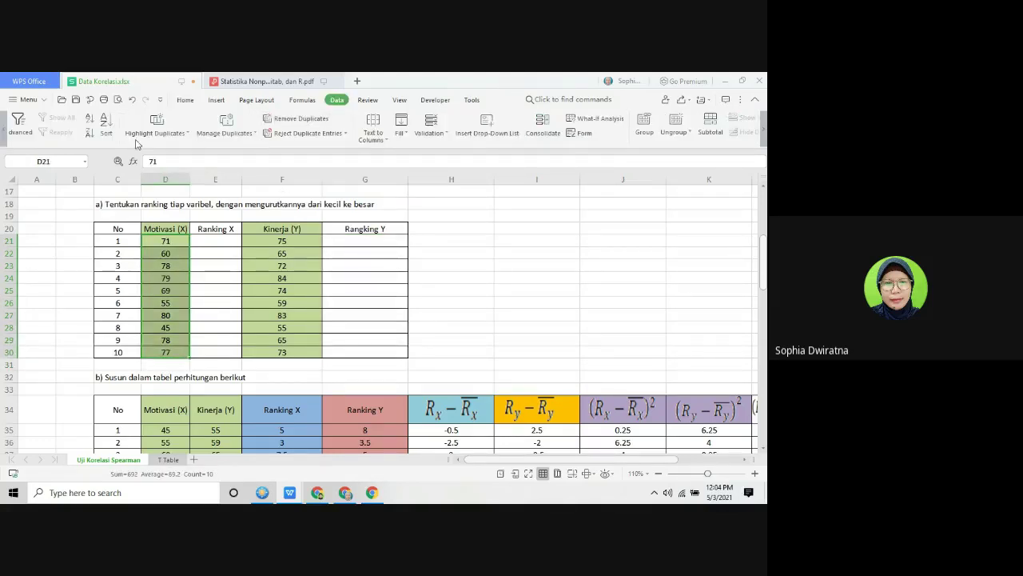
click(90, 118)
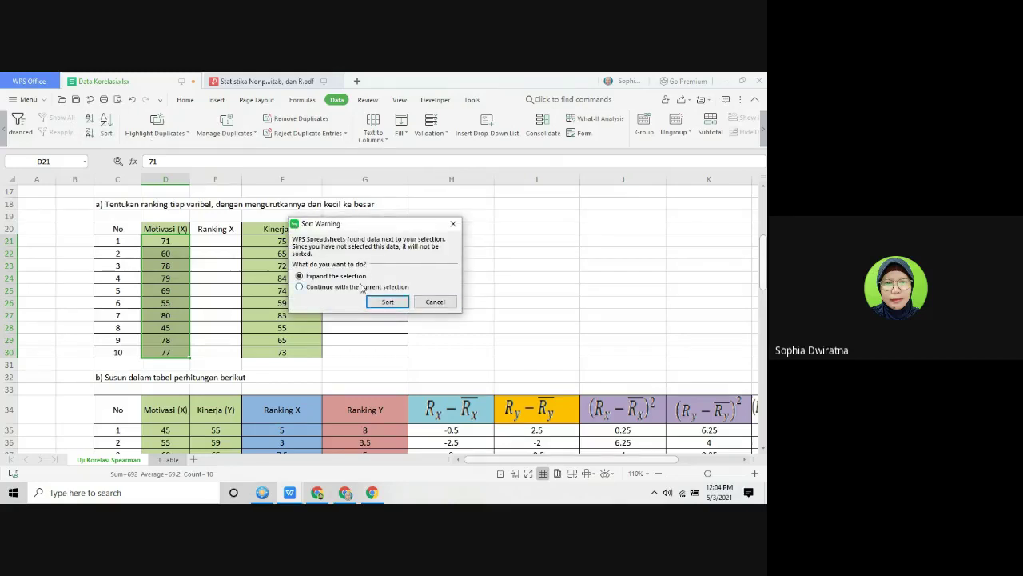
click(364, 286)
click(383, 303)
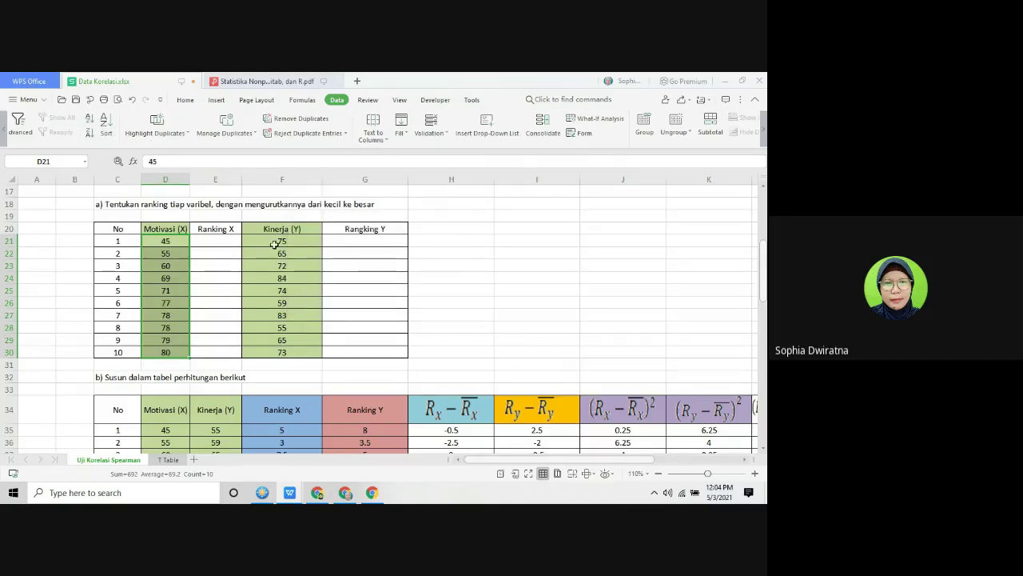
Step: Sort the Kinerja (Y) values in F21:F30 in ascending order, continuing with the current selection only
drag(276, 241, 281, 352)
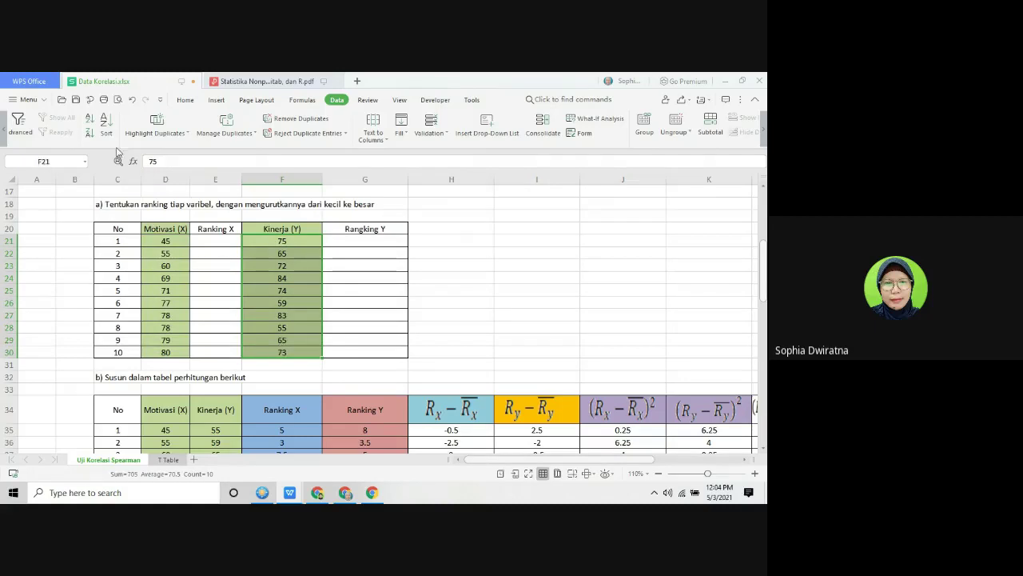
click(90, 118)
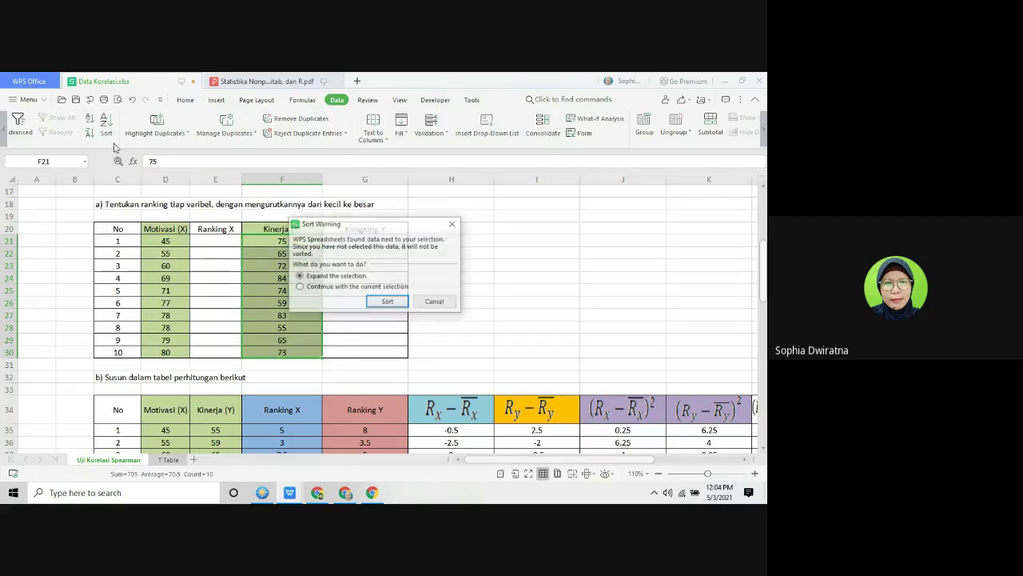
click(357, 288)
click(388, 302)
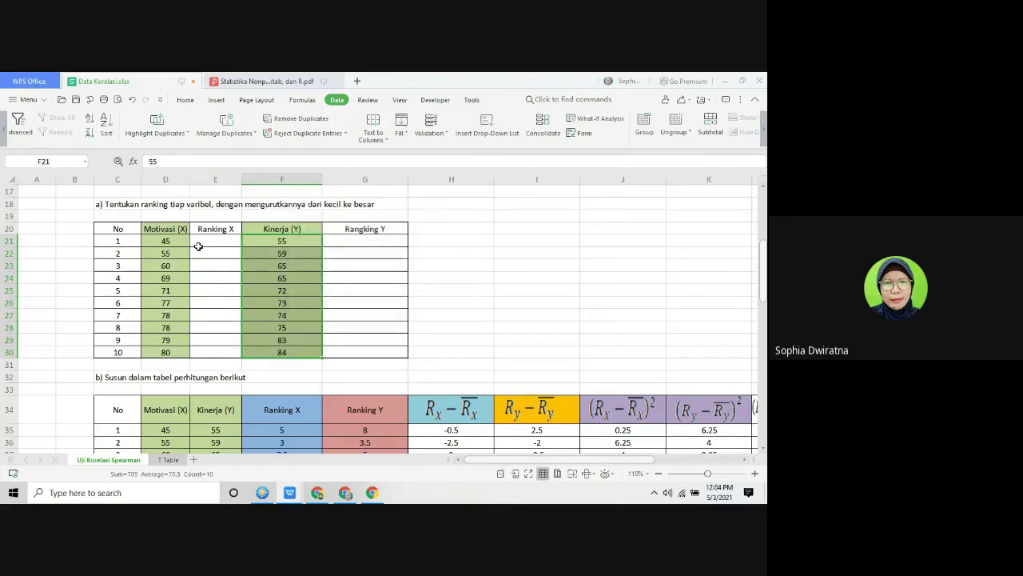
Step: Enter the ranks 1, 2, 3, 4, 5 and 6 in E21:E26 under Ranking X
click(228, 243)
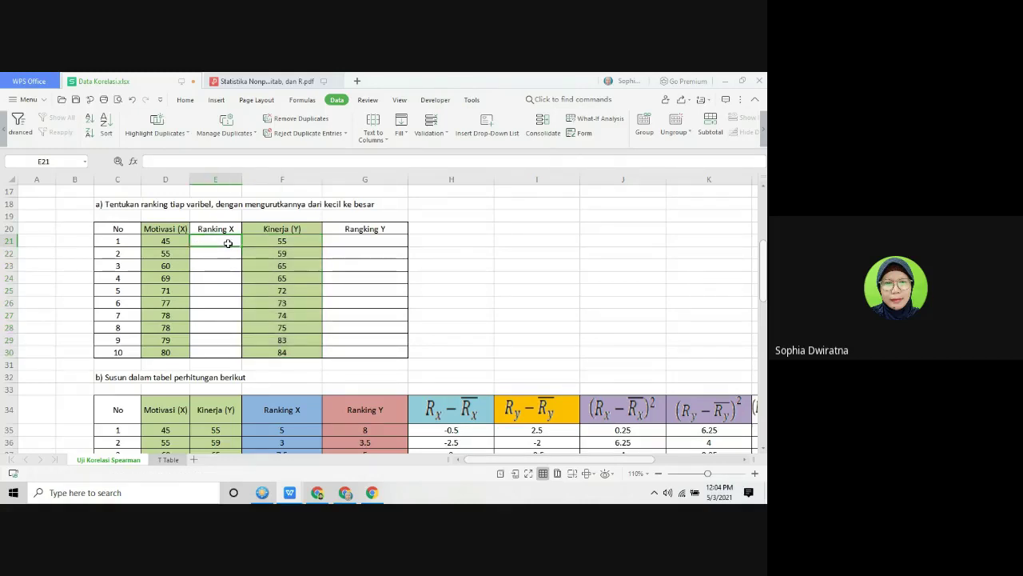
text(1)
key(Return)
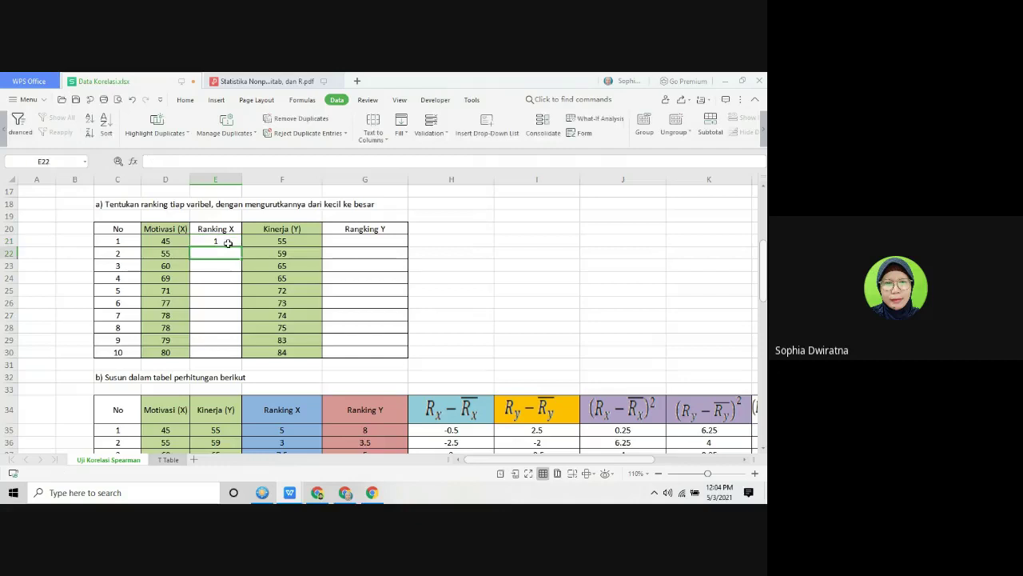
text(2)
key(Return)
text(3)
key(Return)
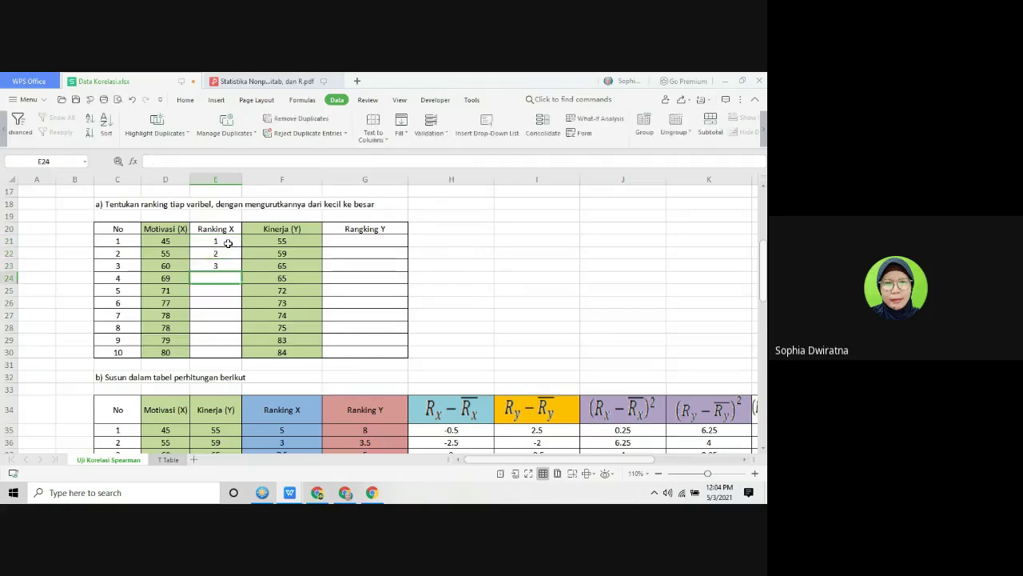
text(4)
key(Return)
text(5)
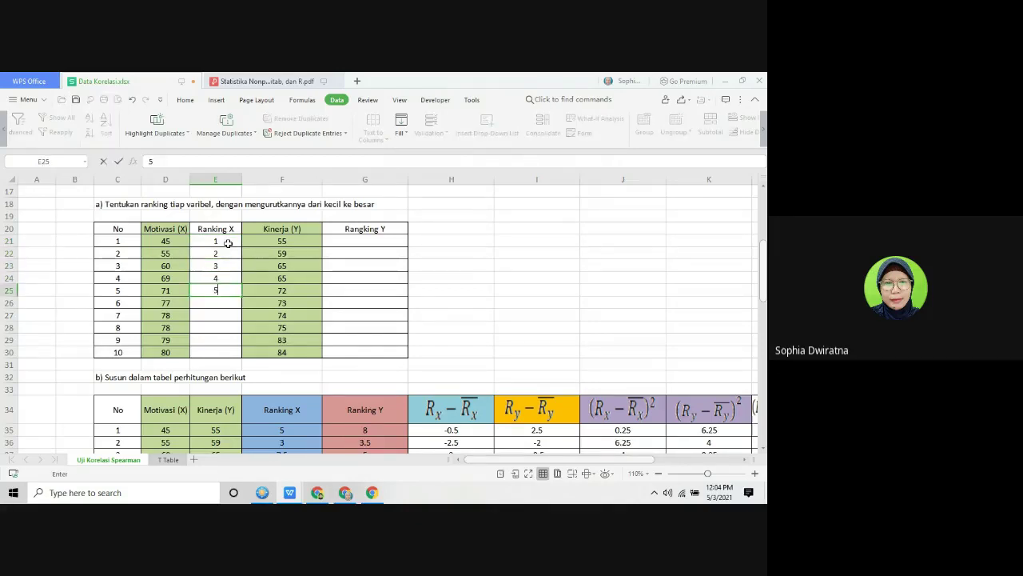
key(Return)
text(6)
key(Return)
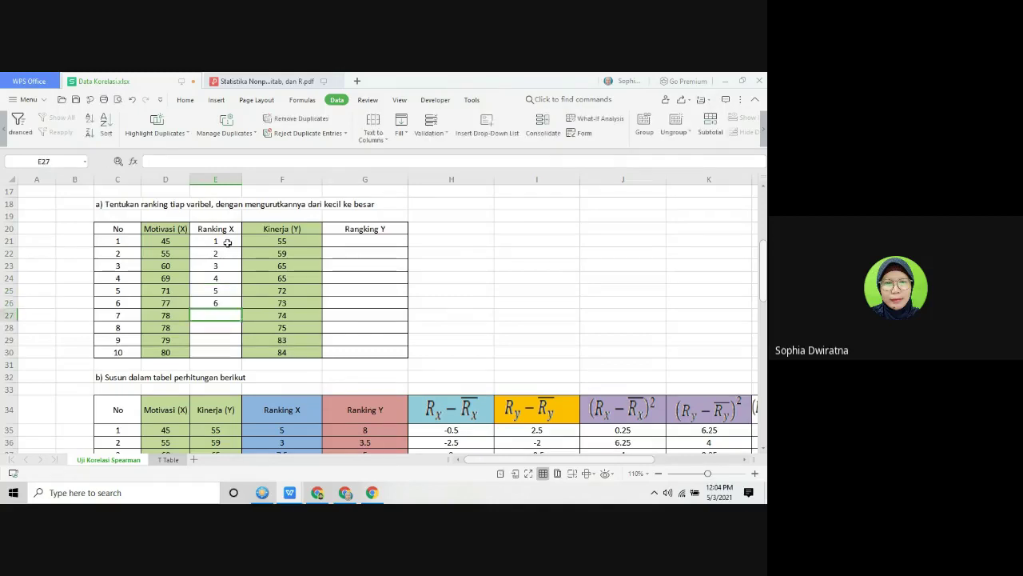
Step: Highlight the tied Motivasi values of 78 in D27:D28 with a yellow fill
drag(181, 317, 174, 328)
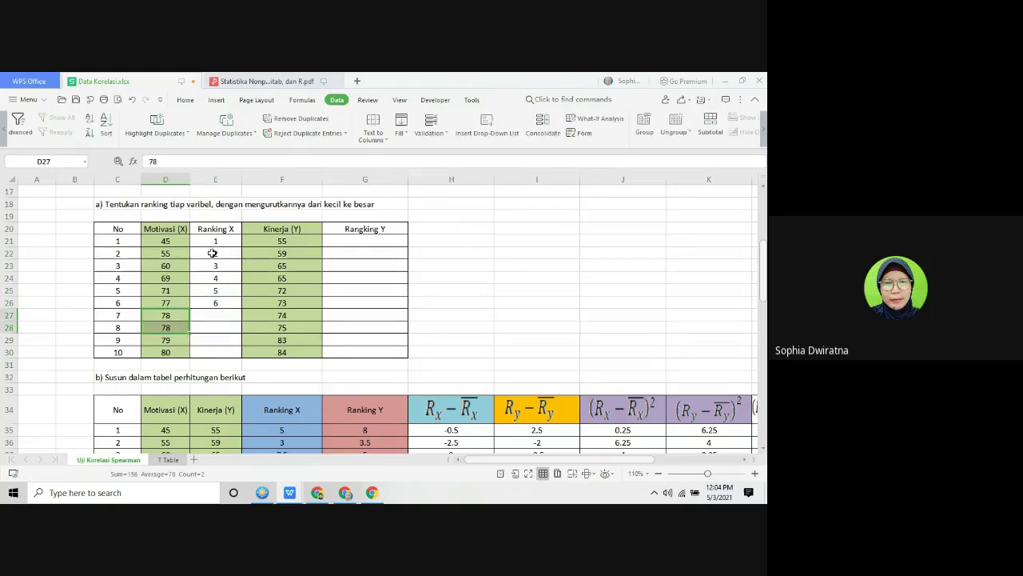
click(186, 100)
click(196, 130)
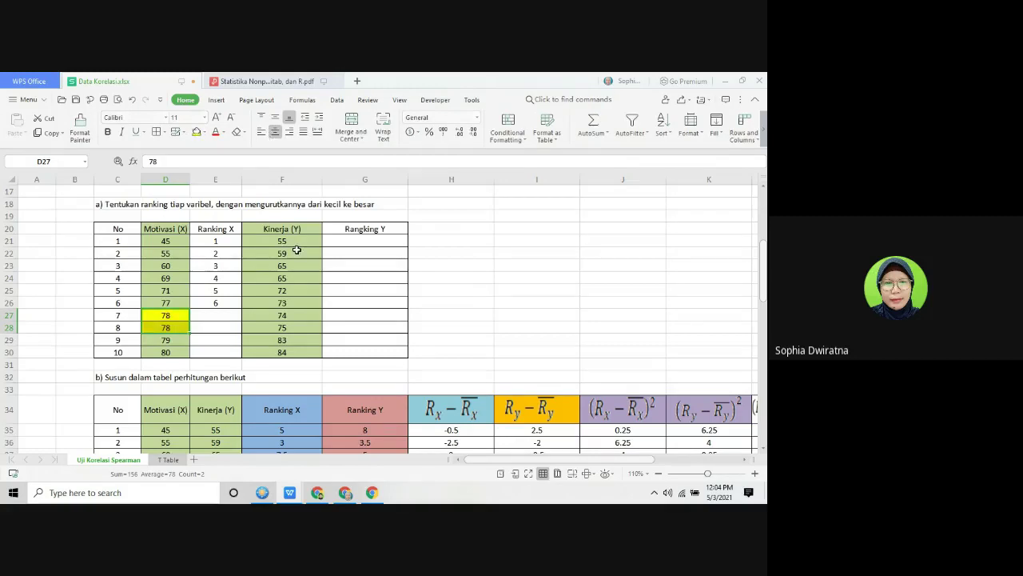
Step: Enter rank 7.5 for both tied values in E27:E28, and ranks 9 and 10 in E29:E30 under Ranking X
click(222, 317)
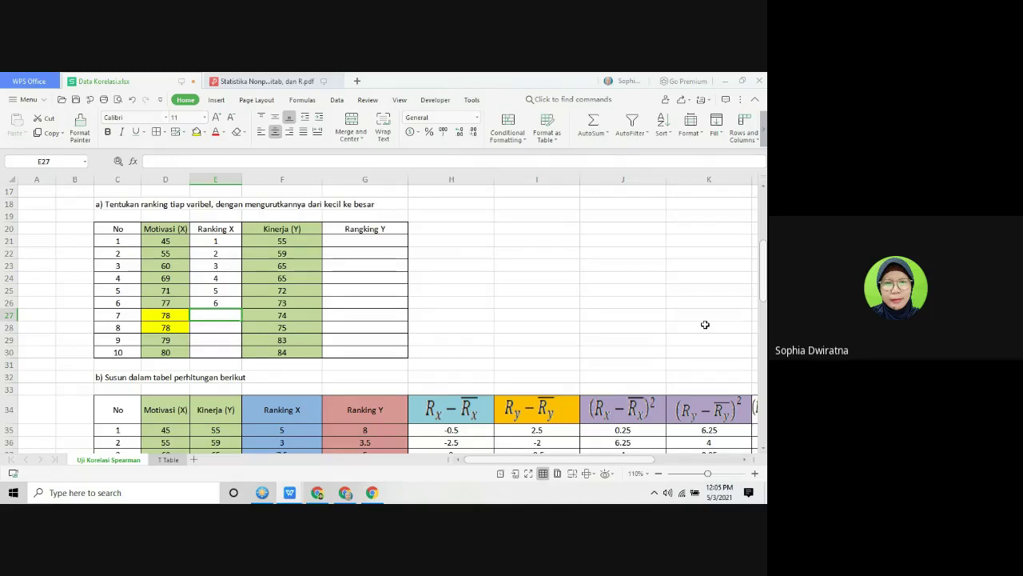
text(7)
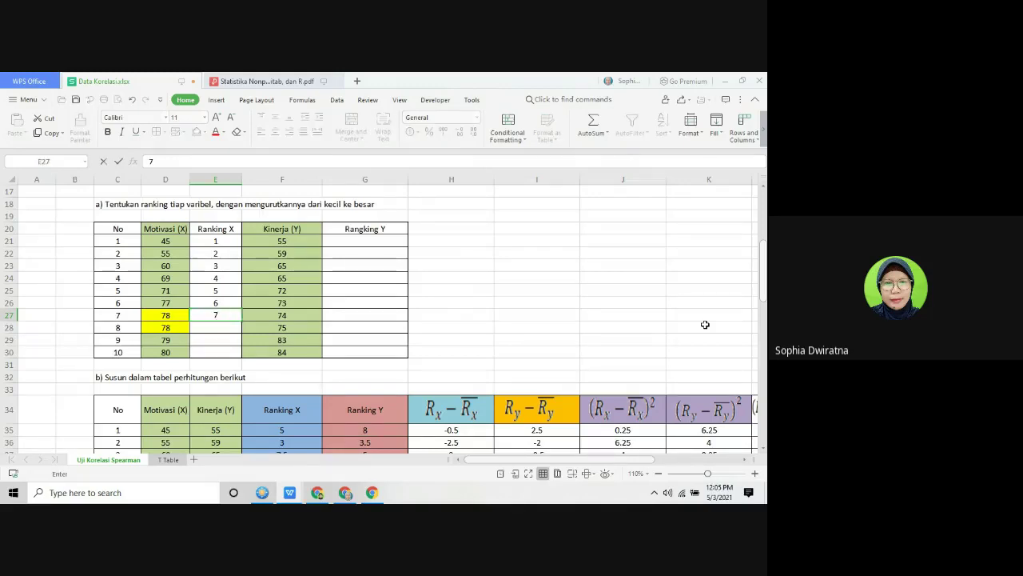
text(.5)
key(Return)
text(7.5)
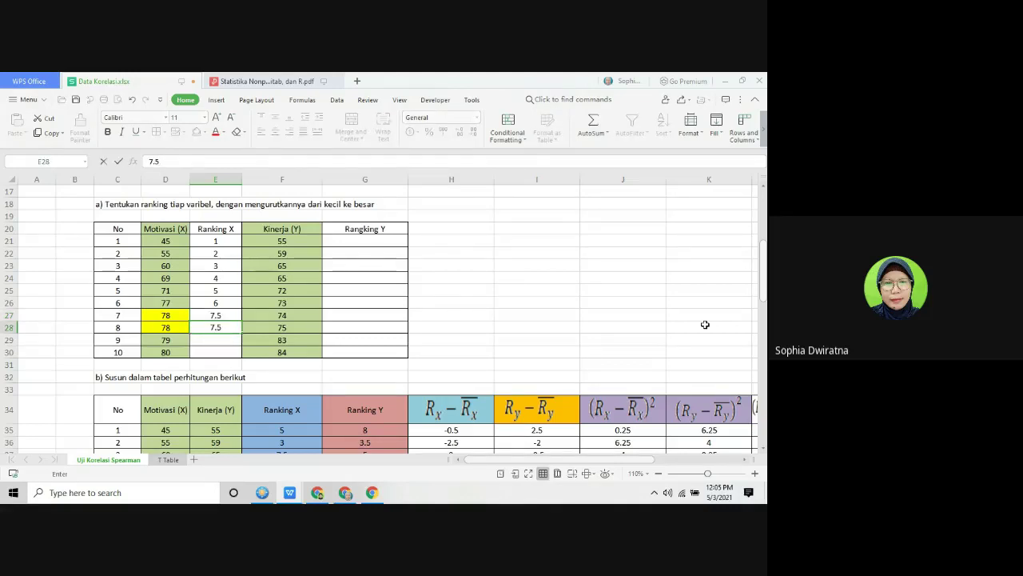
key(Return)
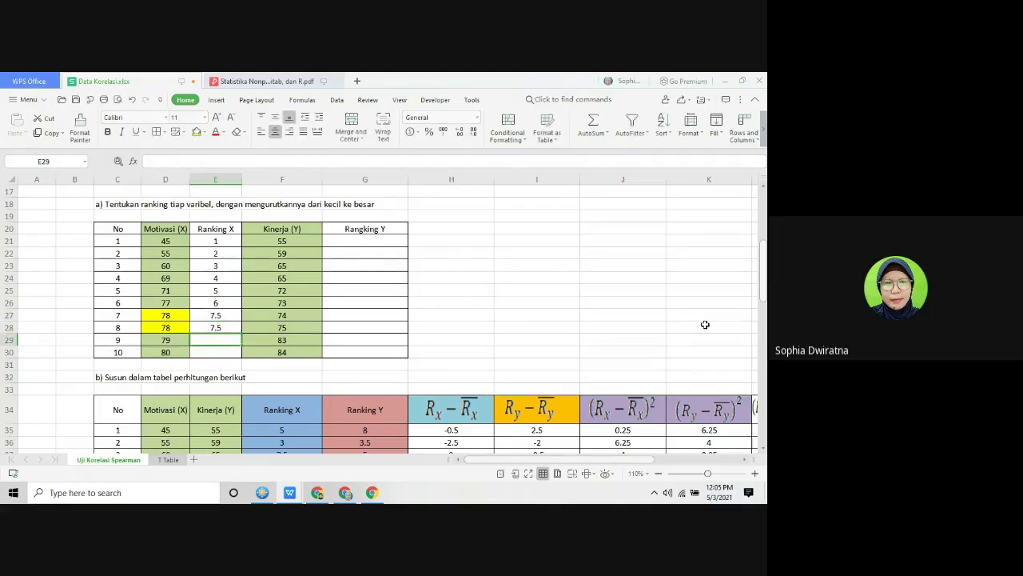
text(9)
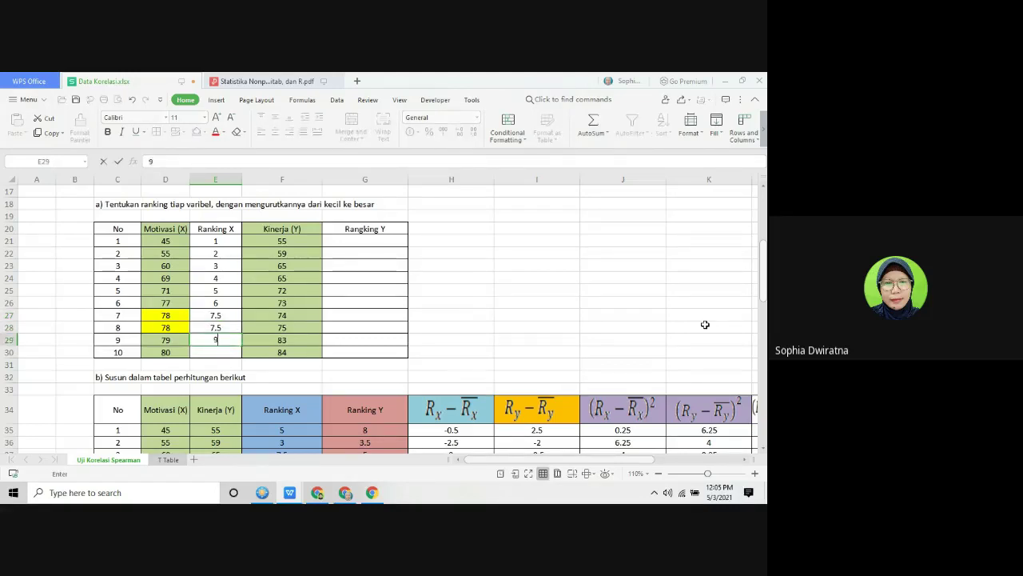
key(Return)
text(10)
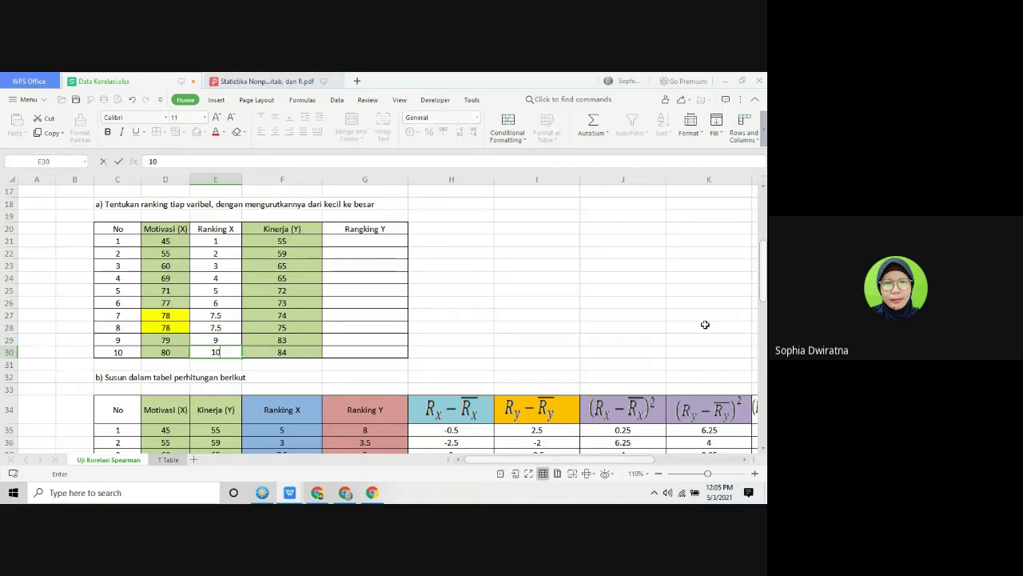
Step: Enter the ranks 1 and 2 in G21:G22 under Rangking Y
click(383, 240)
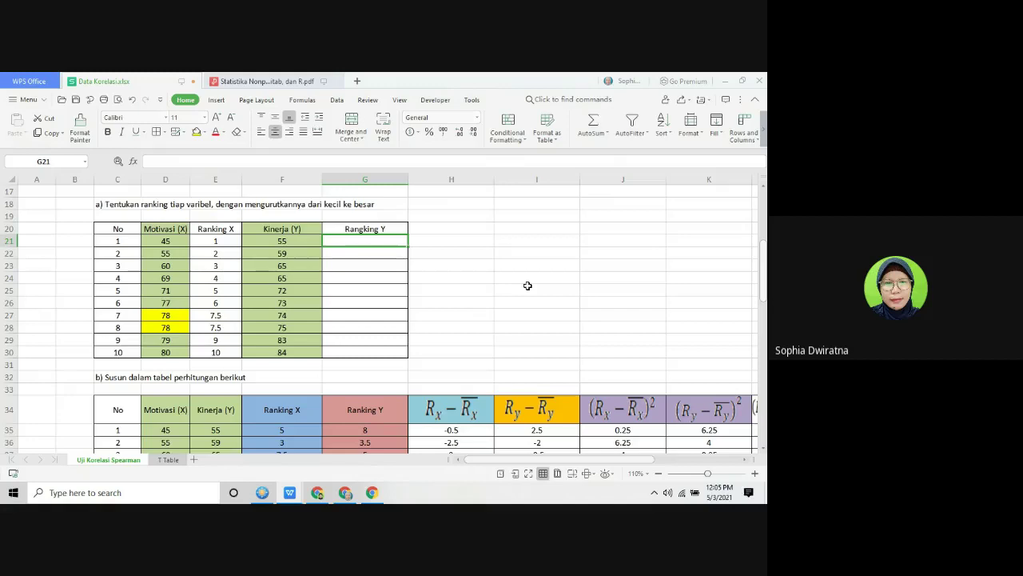
text(1)
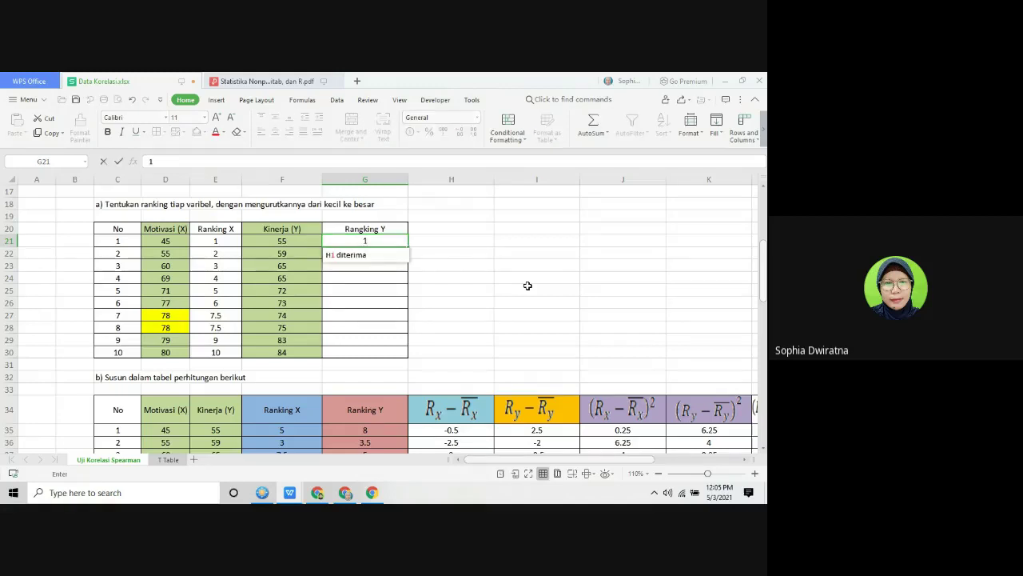
key(Return)
text(2)
key(Return)
text(3)
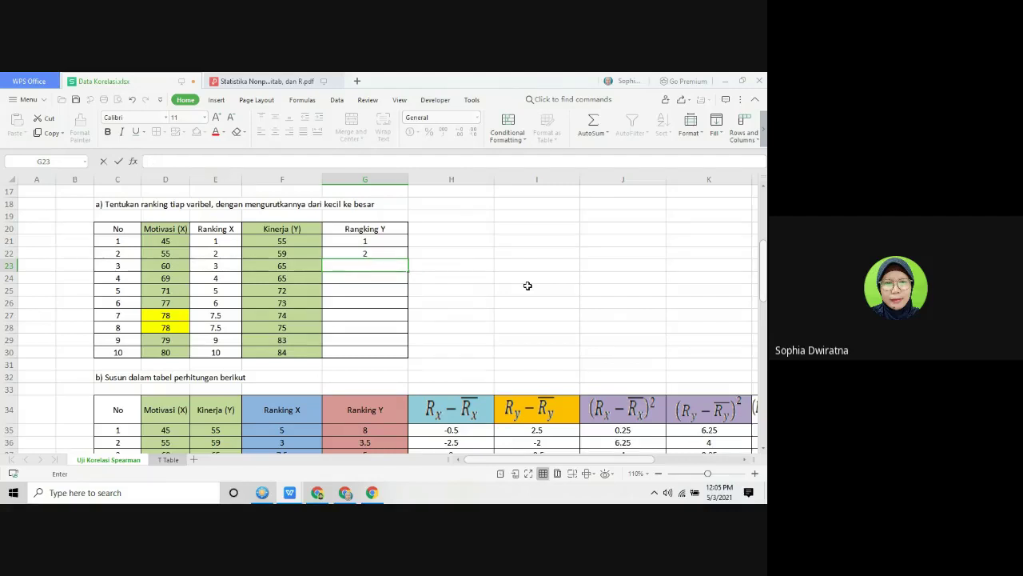
Step: Highlight the tied Kinerja values of 65 in F23:F24 with a yellow fill and enter rank 3.5 for both in G23:G24
mouse_move(278, 266)
mouse_down()
mouse_move(282, 290)
mouse_move(282, 278)
mouse_up()
click(196, 132)
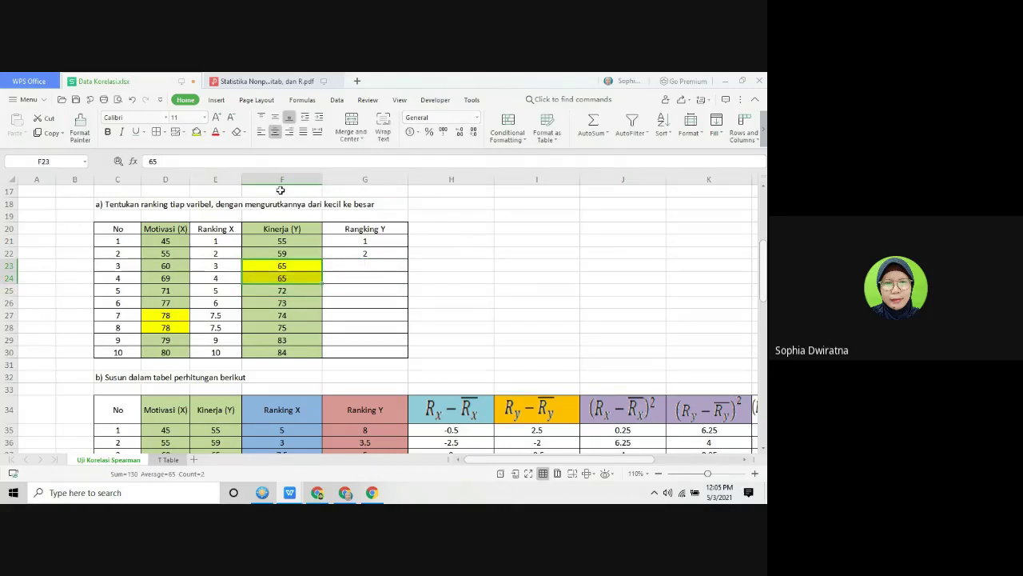
click(386, 268)
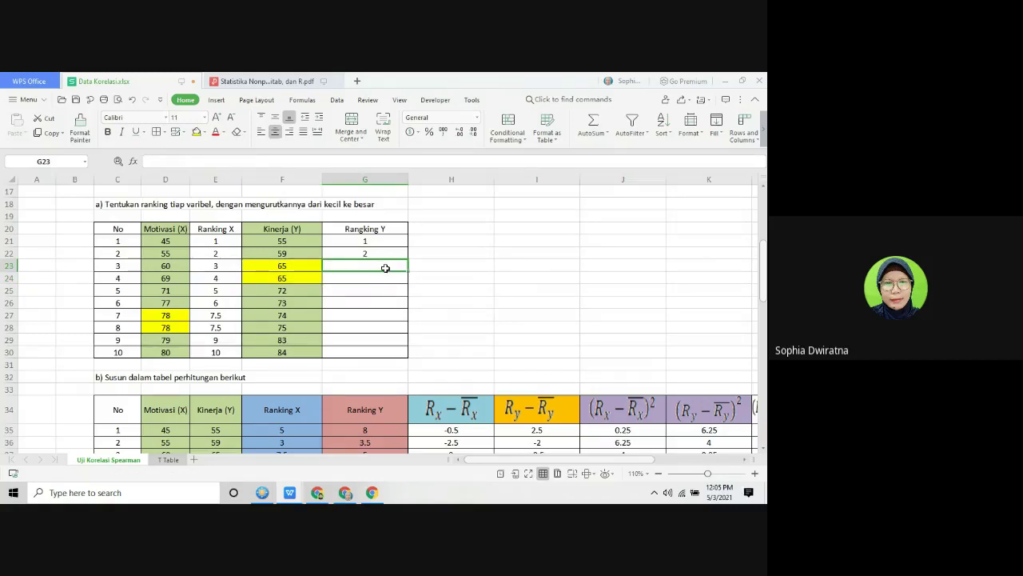
text(3)
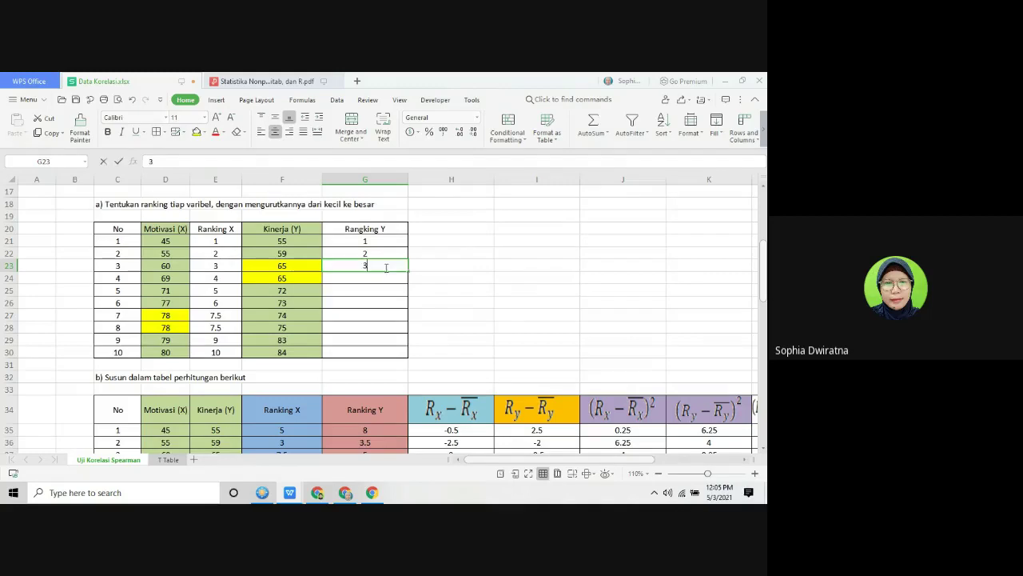
text(.5)
key(Return)
text(3.5)
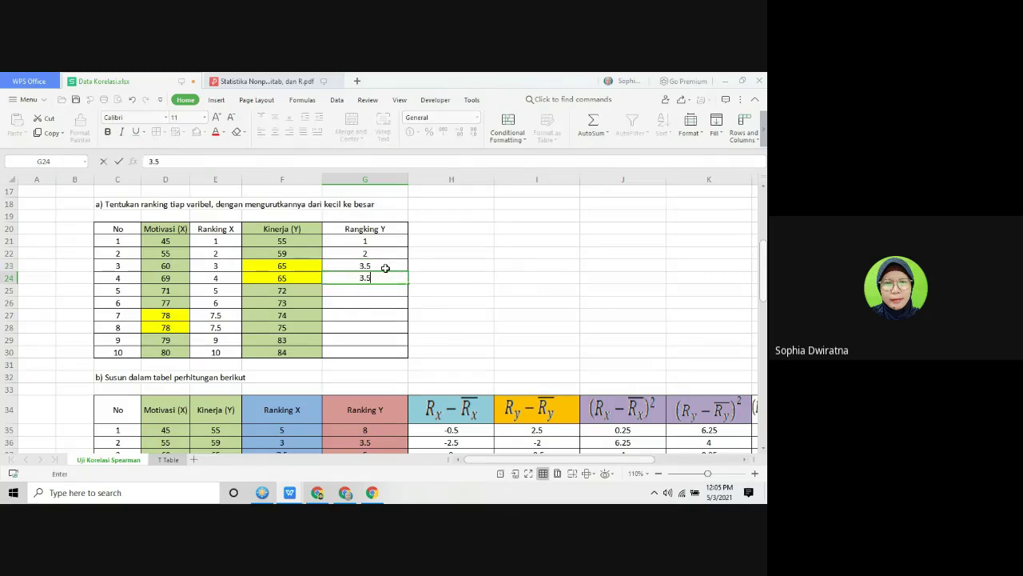
key(Return)
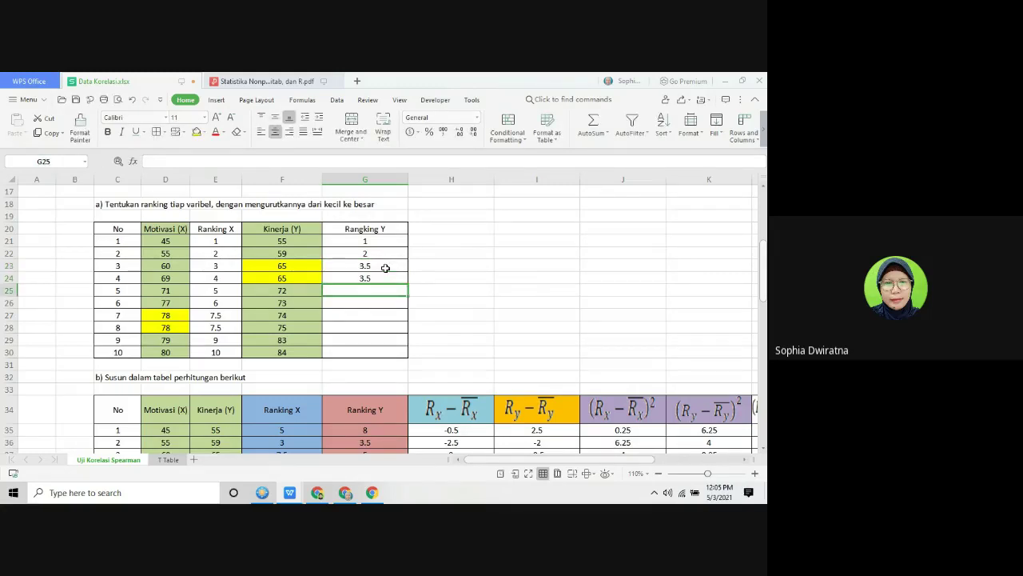
Step: Enter the ranks 5, 6, 7, 8, 9 and 10 in G25:G30 under Rangking Y
text(3)
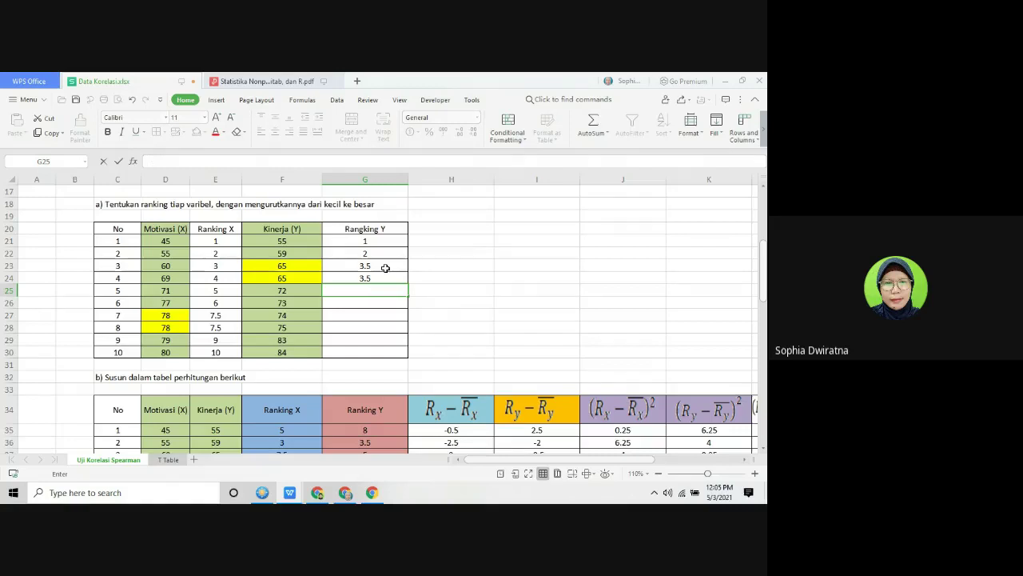
key(Return)
text(6)
key(Return)
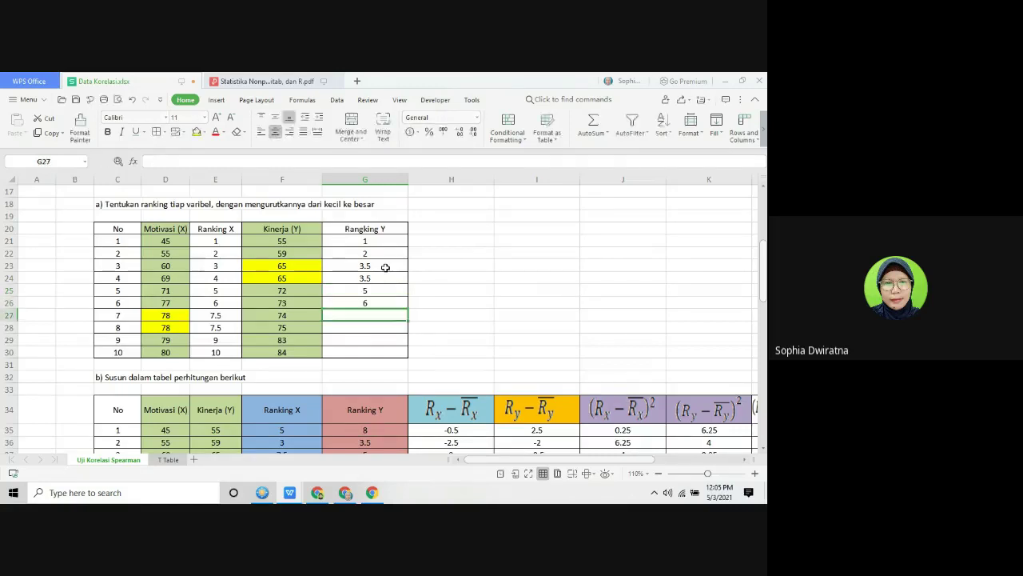
text(7)
key(Return)
text(8)
key(Return)
text(9)
key(Return)
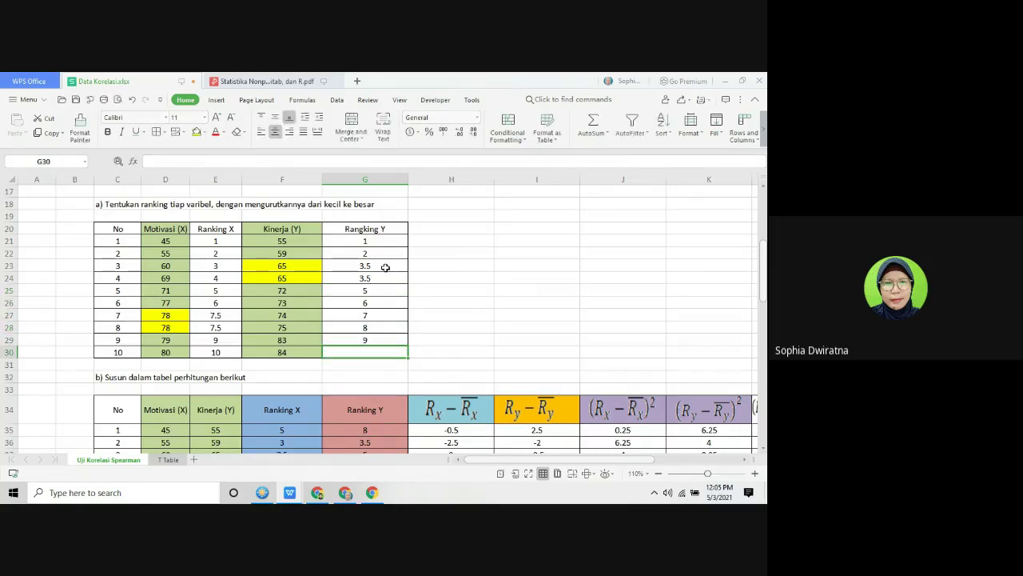
text(10)
key(Return)
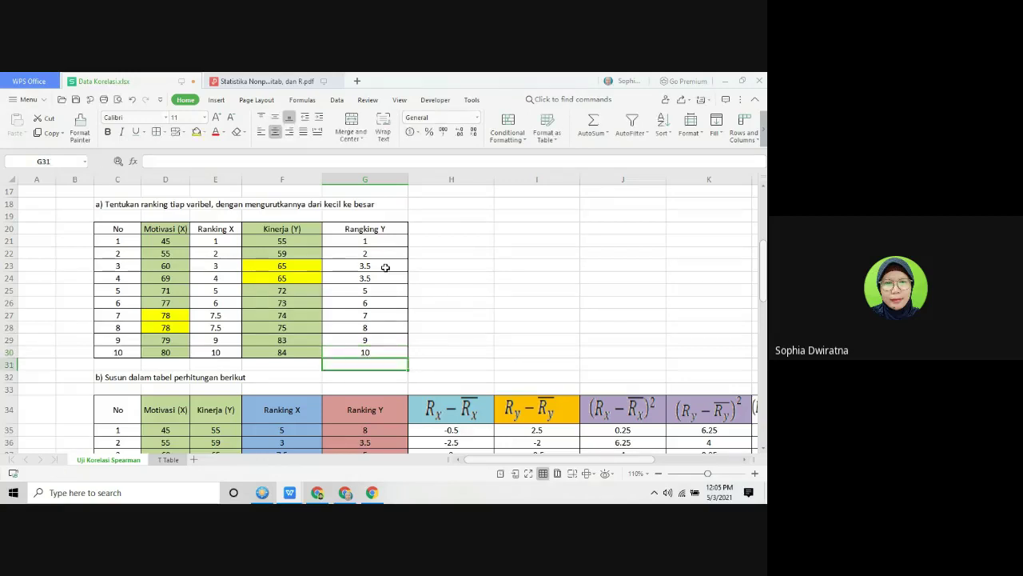
Step: Copy the original Motivasi (X) data from I4:I13 and paste it as values into D35:D44 of the calculation table
scroll(482, 321, up, 5)
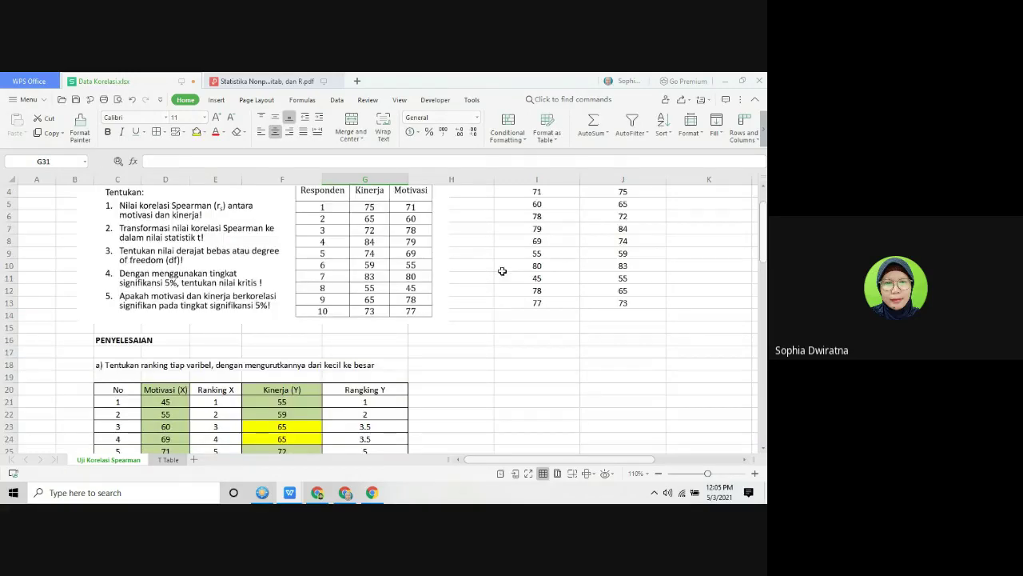
drag(538, 217, 541, 326)
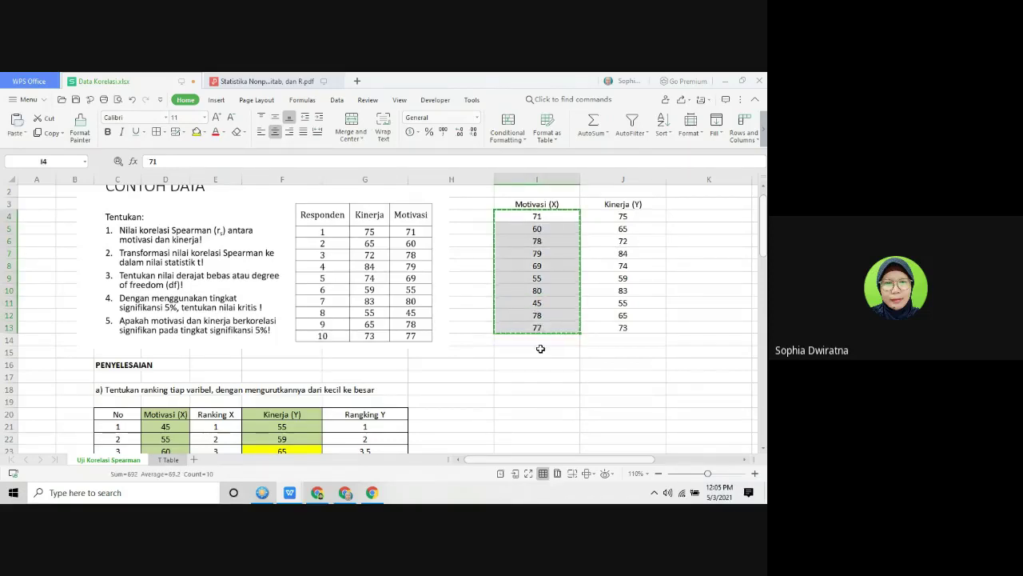
scroll(541, 349, down, 10)
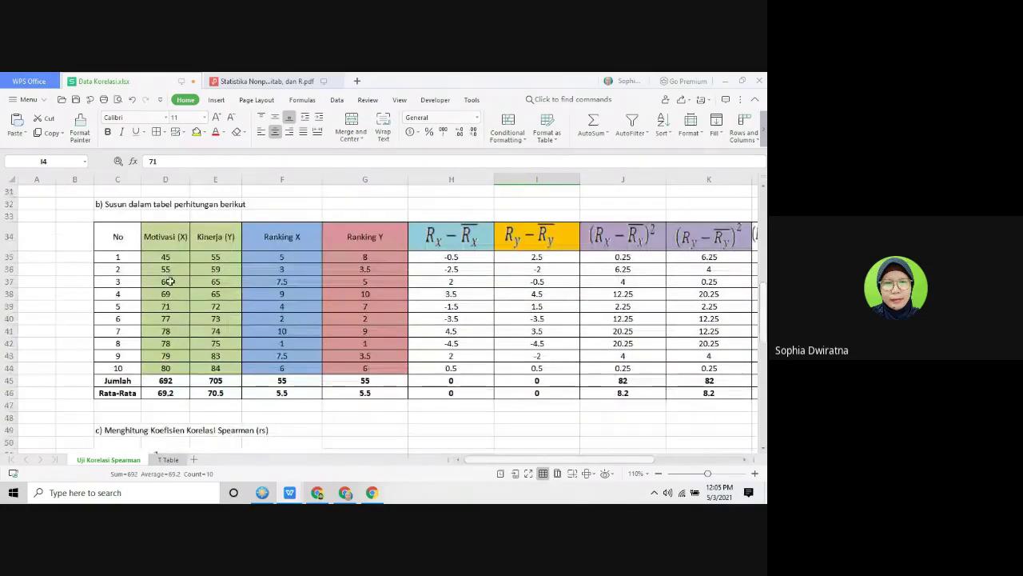
right_click(178, 255)
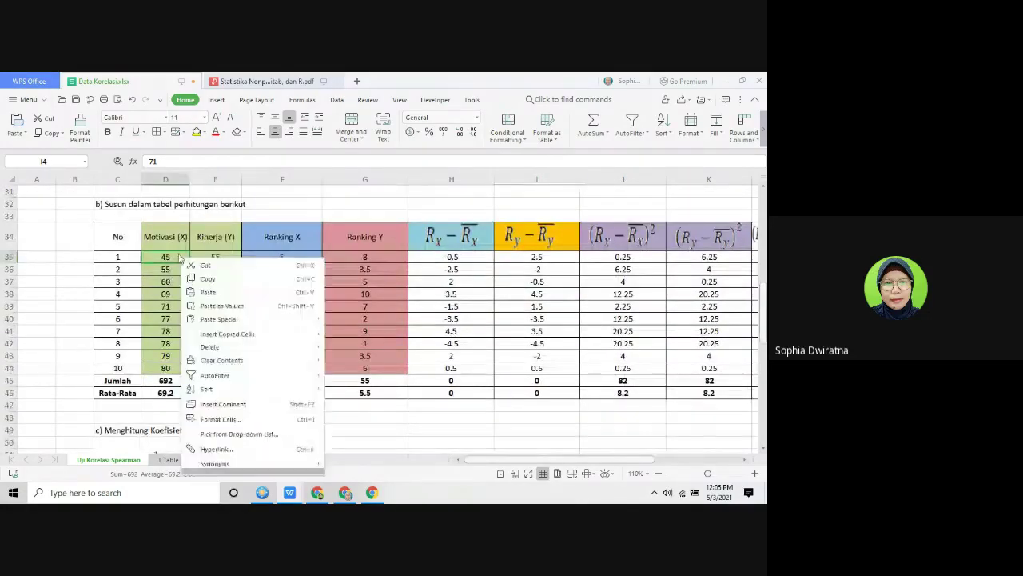
click(217, 306)
Step: Copy the original Kinerja (Y) data from J4:J13 and paste it as values into E35:E44 of the calculation table
scroll(638, 220, up, 5)
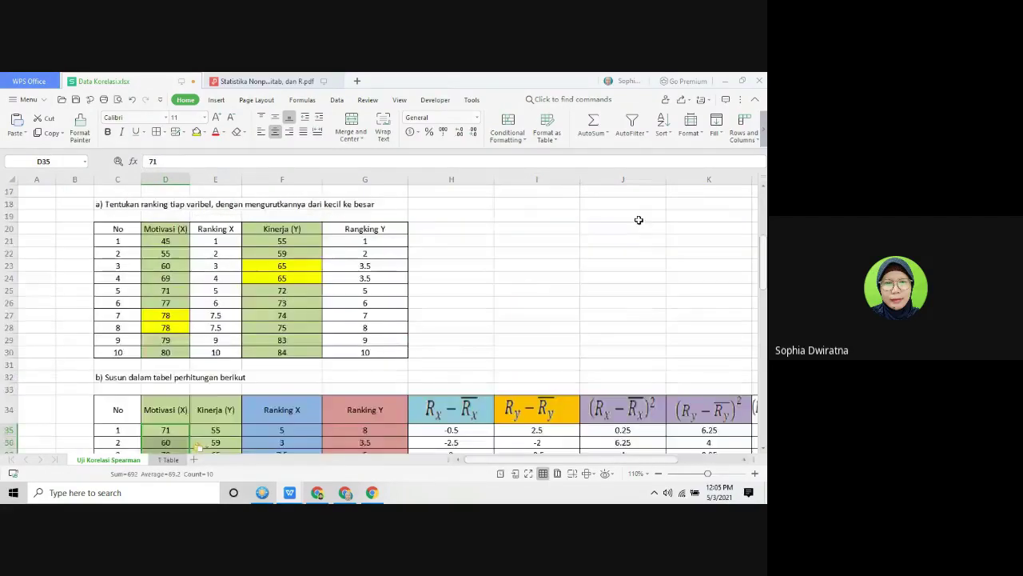
scroll(639, 220, up, 5)
drag(624, 228, 633, 340)
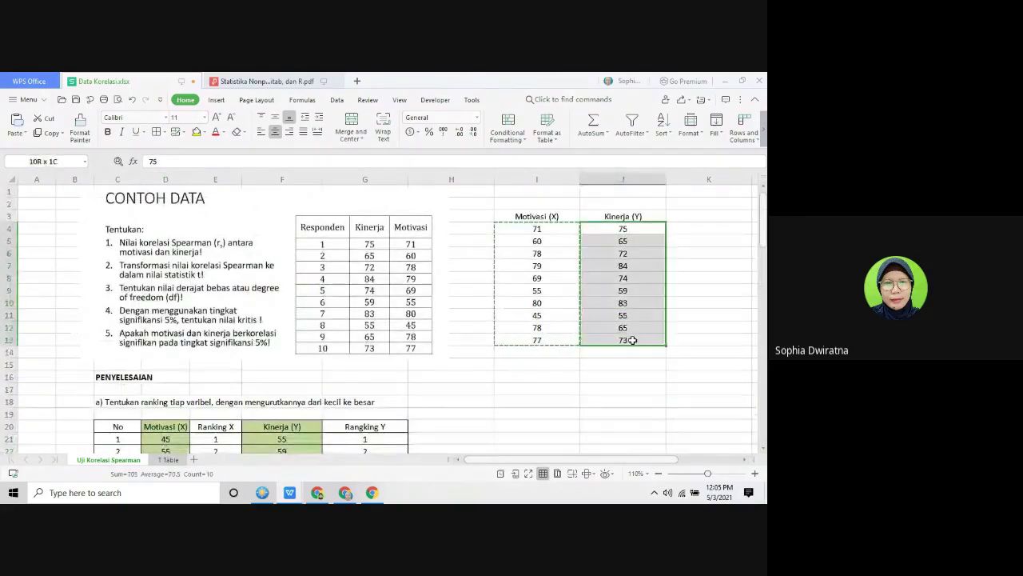
key(ctrl+c)
scroll(456, 354, down, 5)
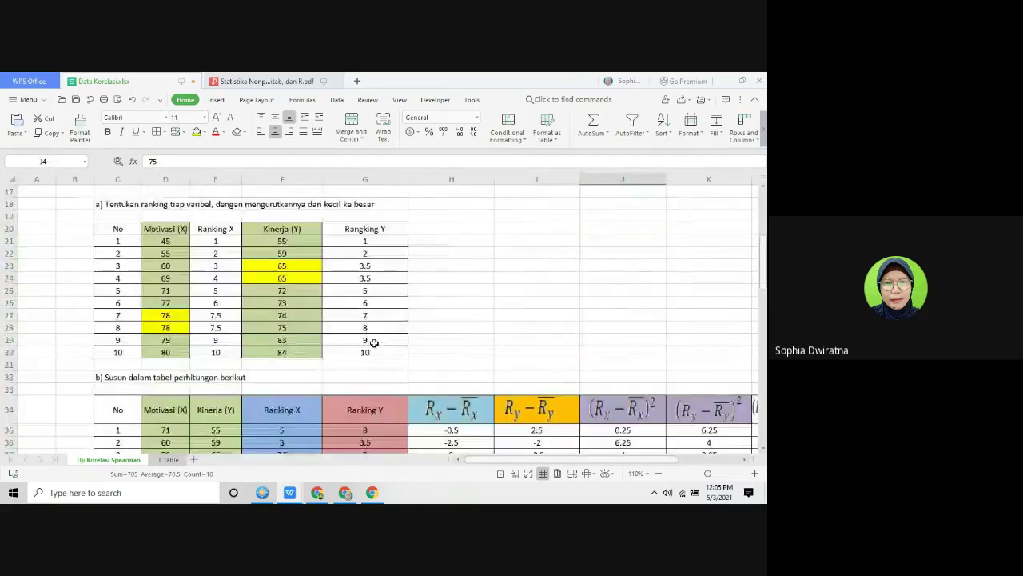
scroll(374, 343, down, 2)
scroll(299, 194, up, 2)
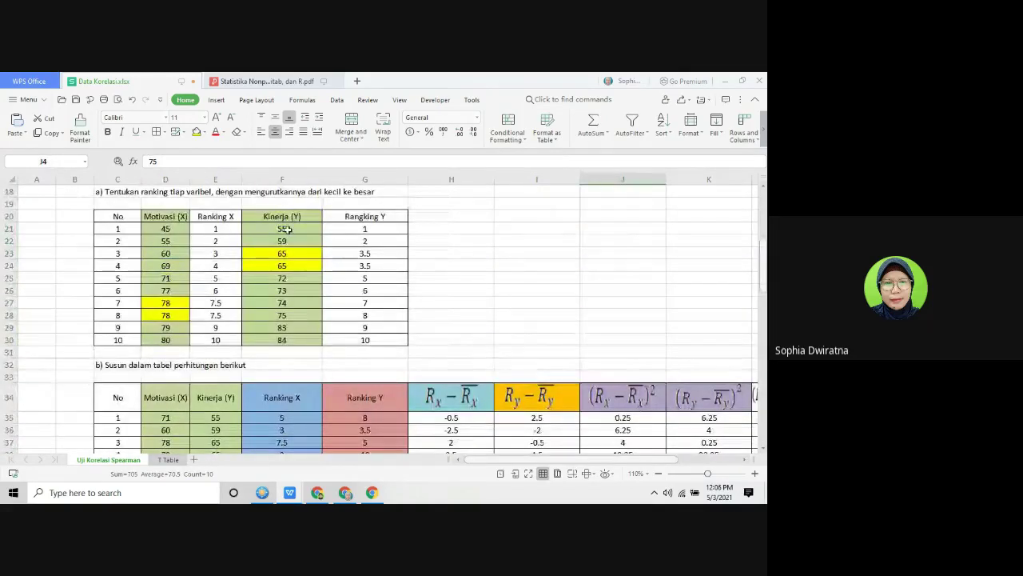
scroll(304, 327, down, 3)
right_click(229, 308)
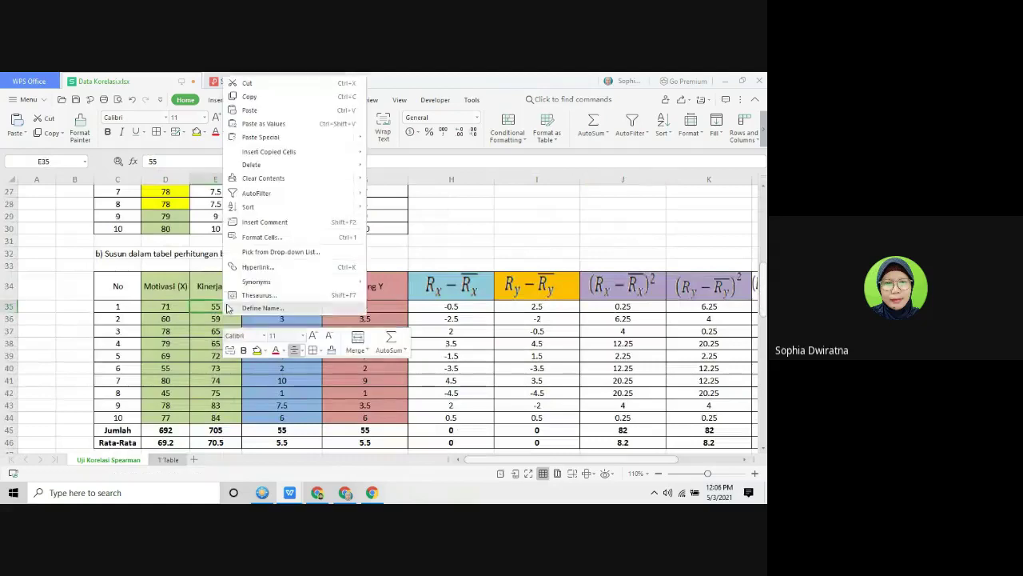
click(263, 123)
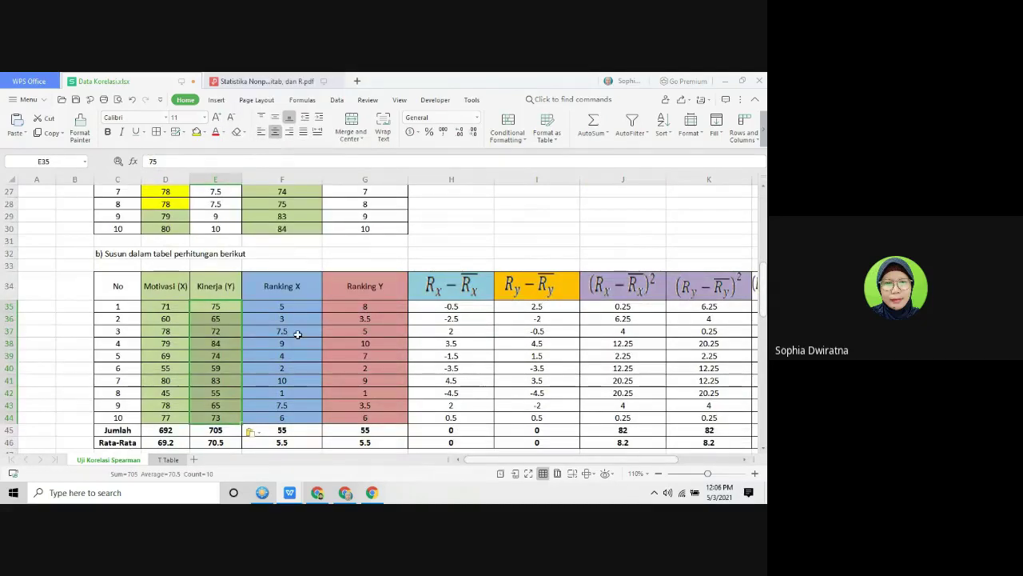
Step: Check the Ranking X values in F35:F44 of the calculation table against the Motivasi ranks assigned in the sorted table
scroll(530, 233, up, 9)
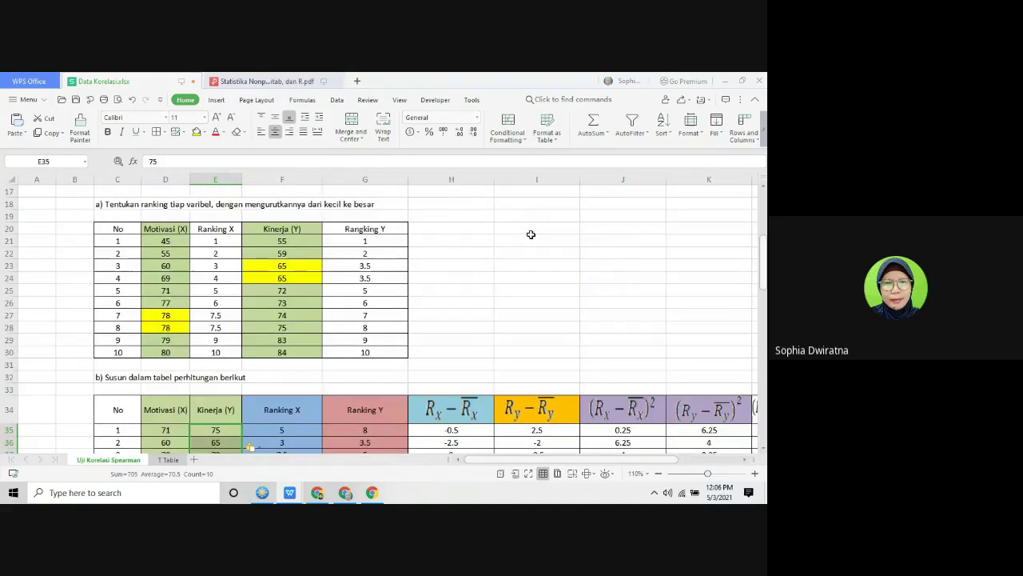
scroll(436, 317, down, 7)
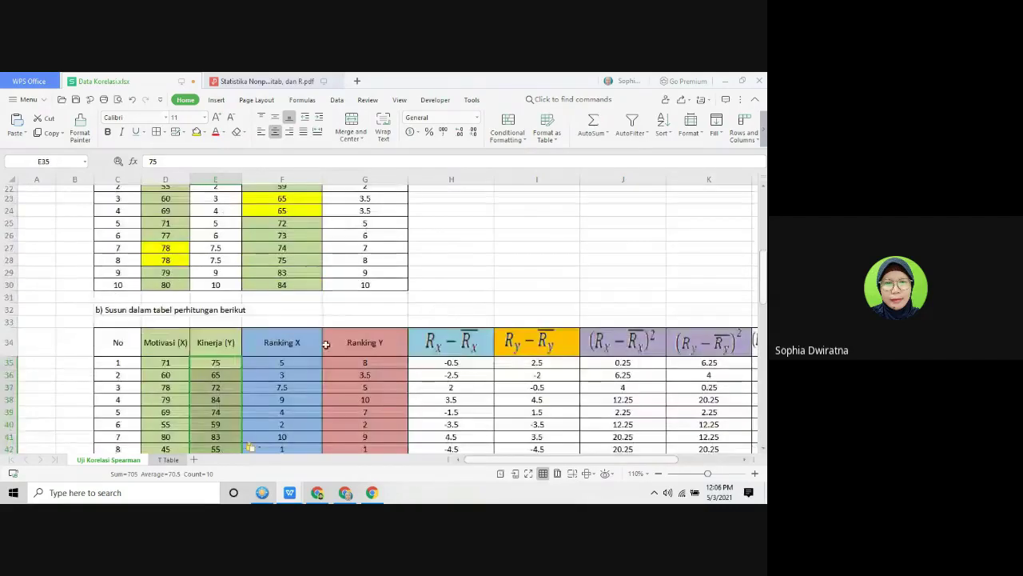
click(168, 363)
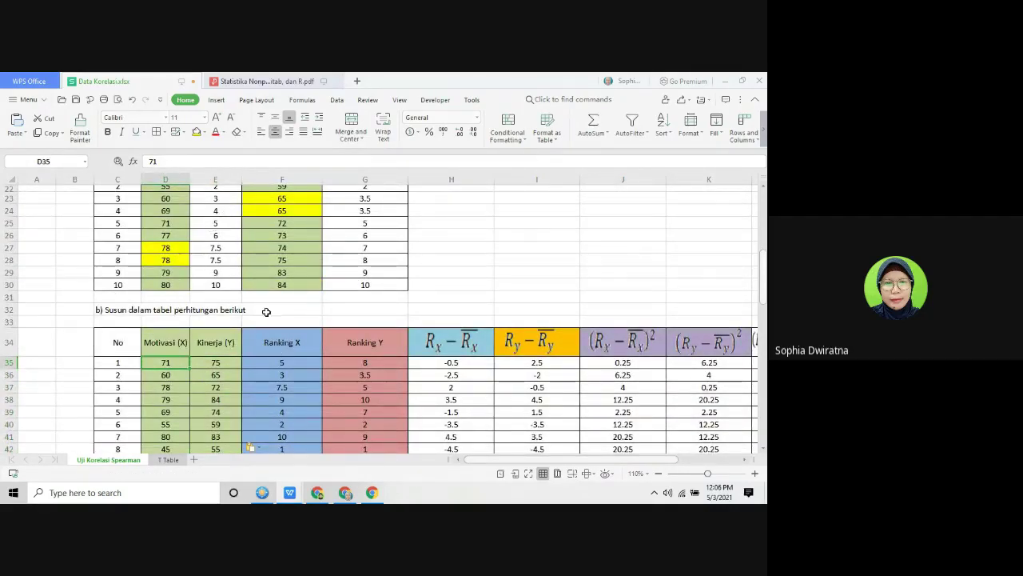
click(290, 362)
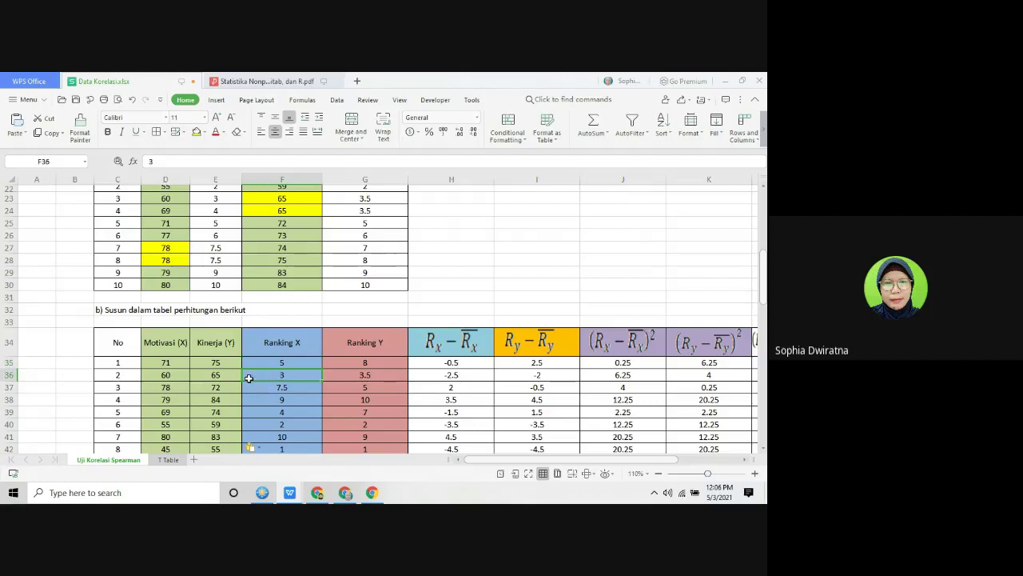
click(164, 386)
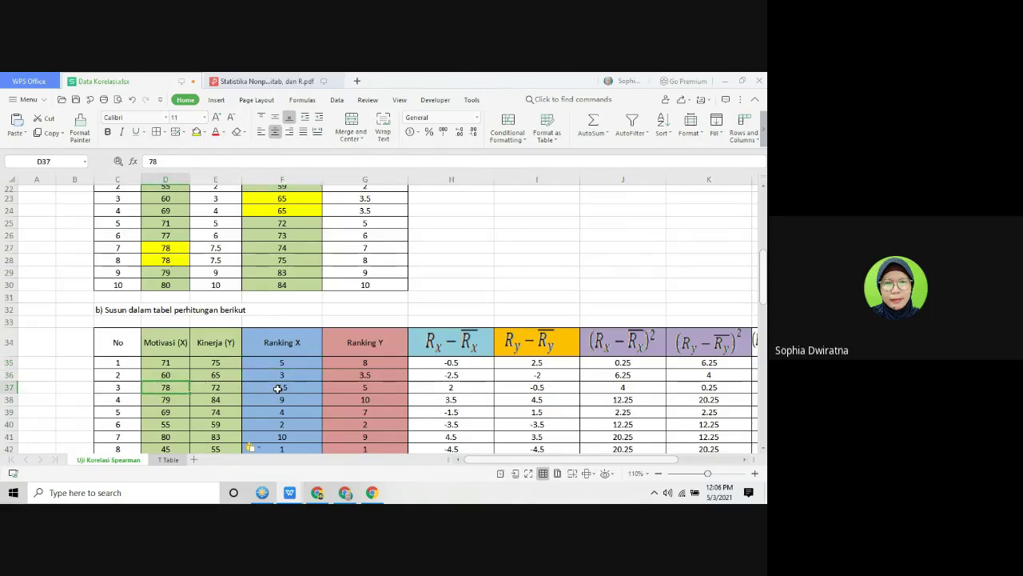
scroll(316, 423, down, 4)
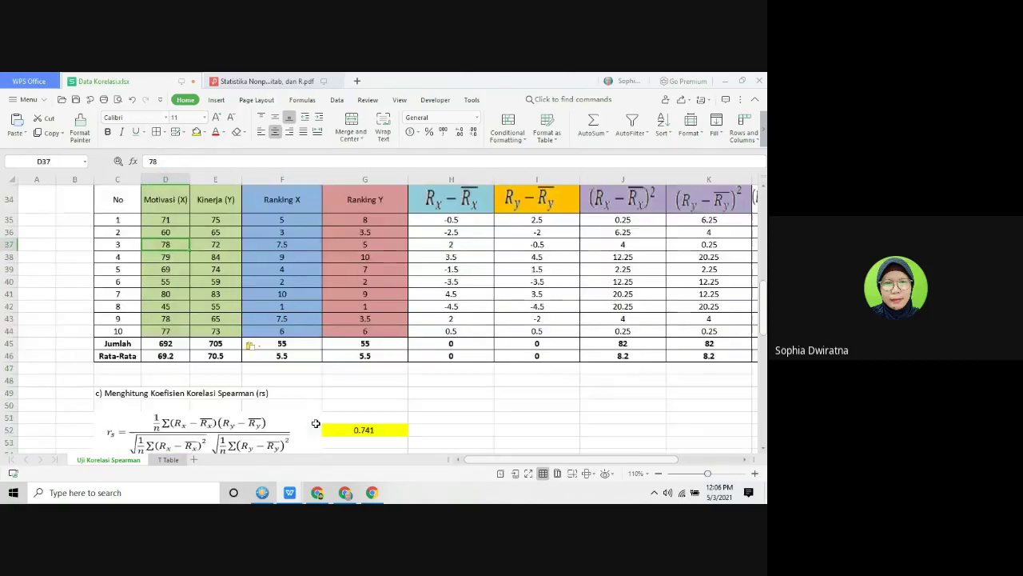
click(293, 330)
scroll(292, 352, up, 3)
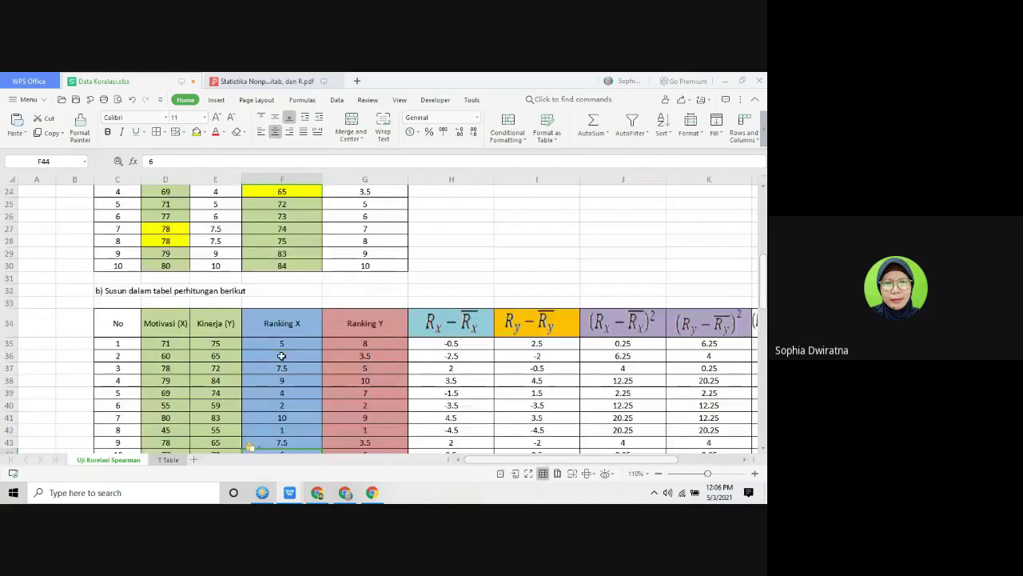
Step: Clear the existing deviation, squared-deviation and product values in H35:L44 of the calculation table
scroll(297, 346, down, 2)
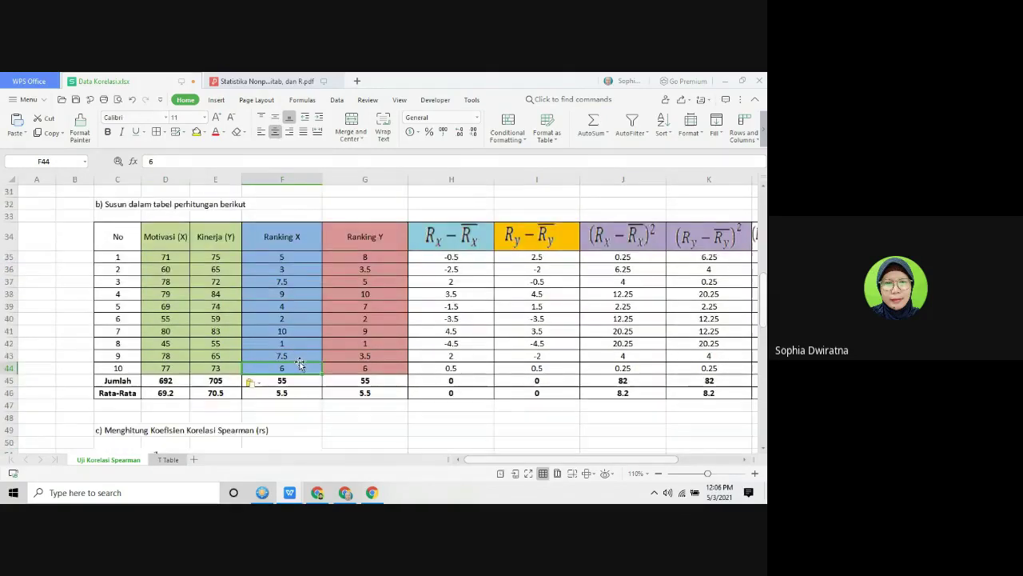
click(362, 260)
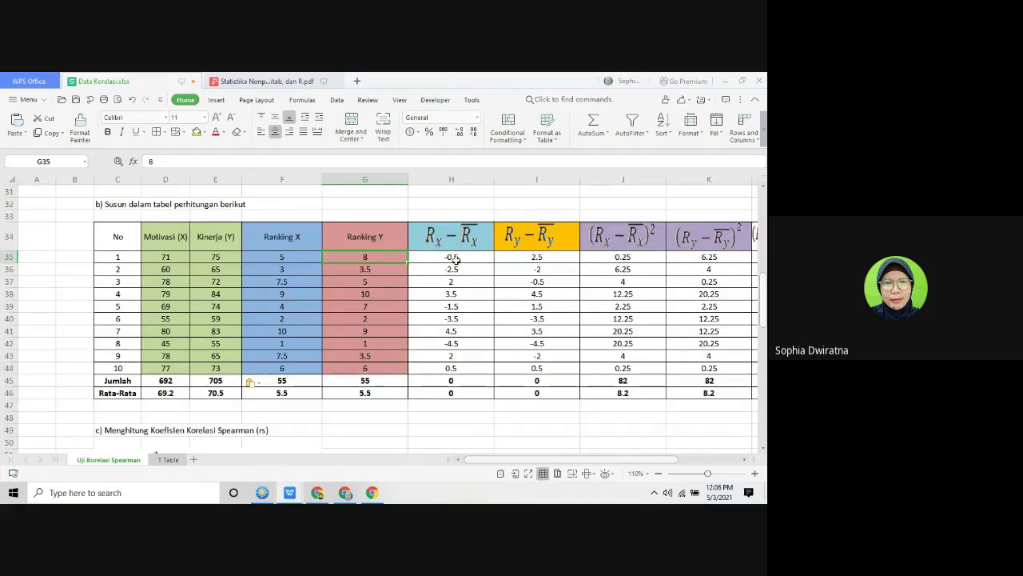
drag(460, 258, 670, 369)
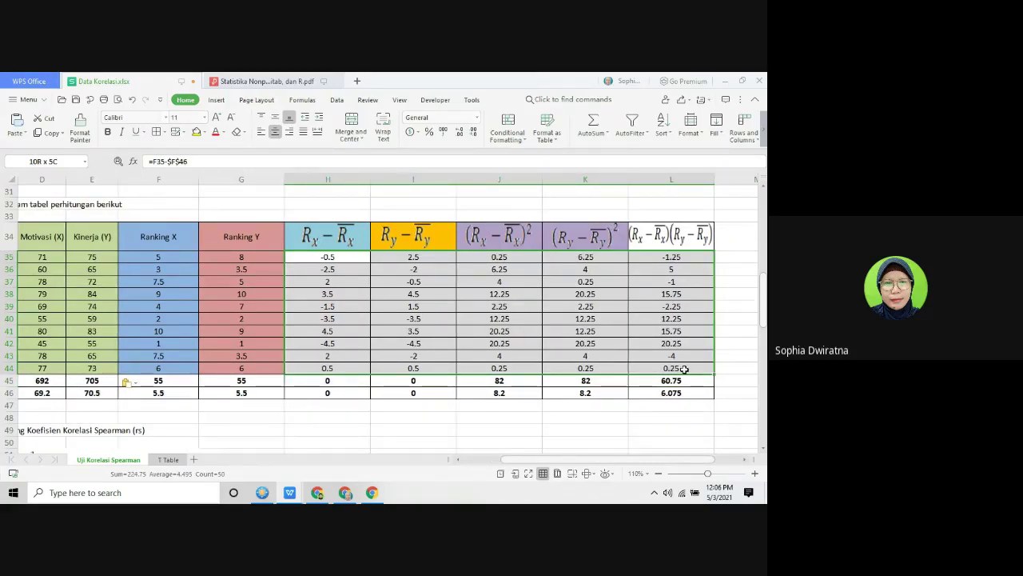
drag(685, 368, 685, 368)
key(Delete)
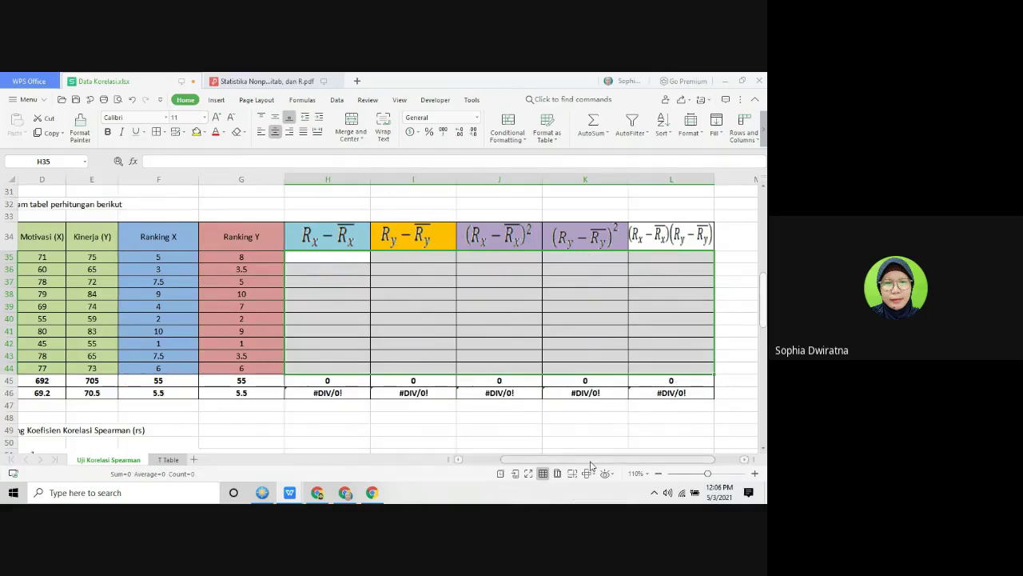
drag(577, 460, 539, 462)
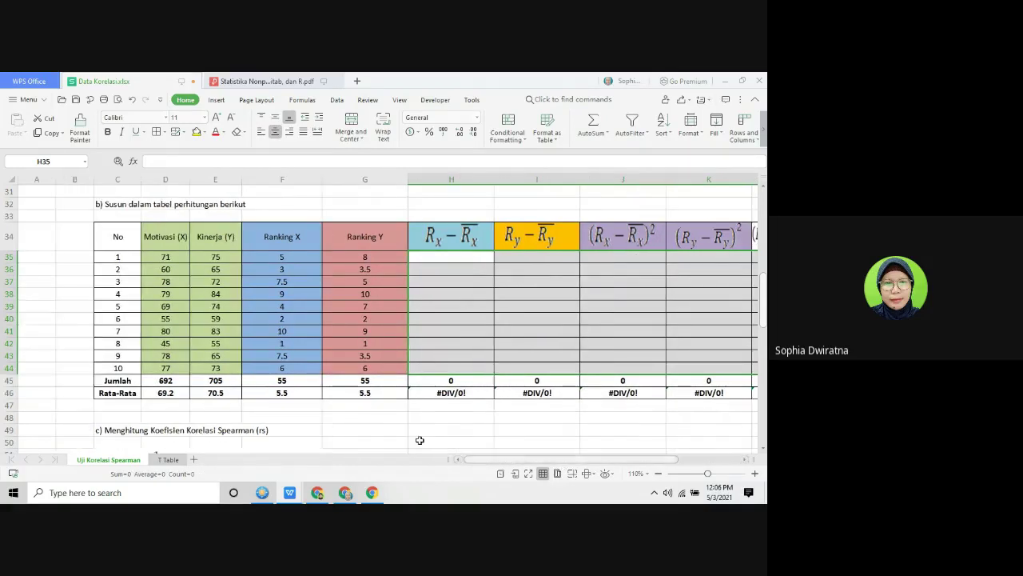
Step: Check the Ranking Y values in G35:G44 of the calculation table against the Kinerja ranks assigned in the sorted table
click(359, 260)
scroll(366, 292, up, 4)
scroll(368, 300, down, 5)
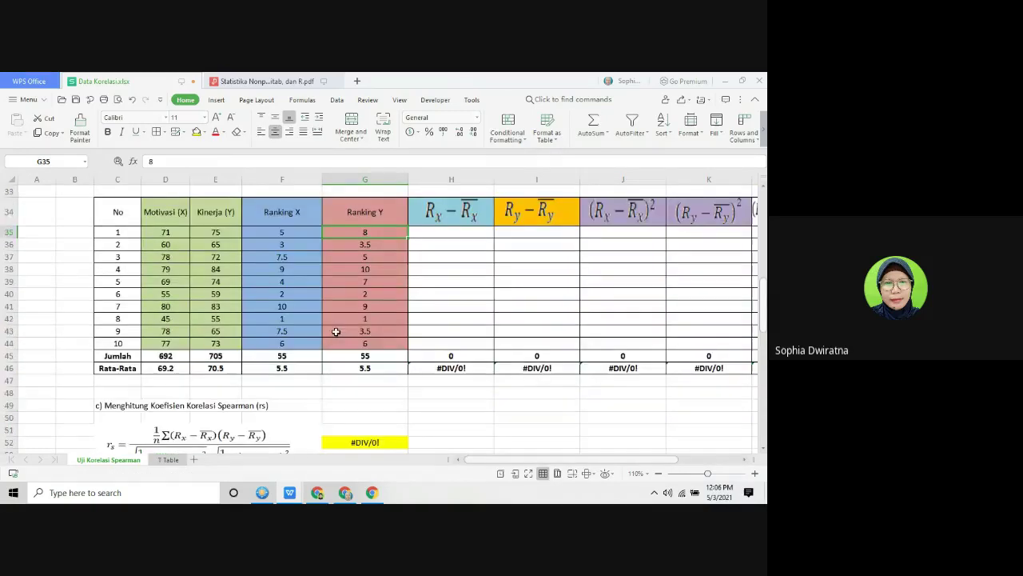
scroll(362, 268, up, 6)
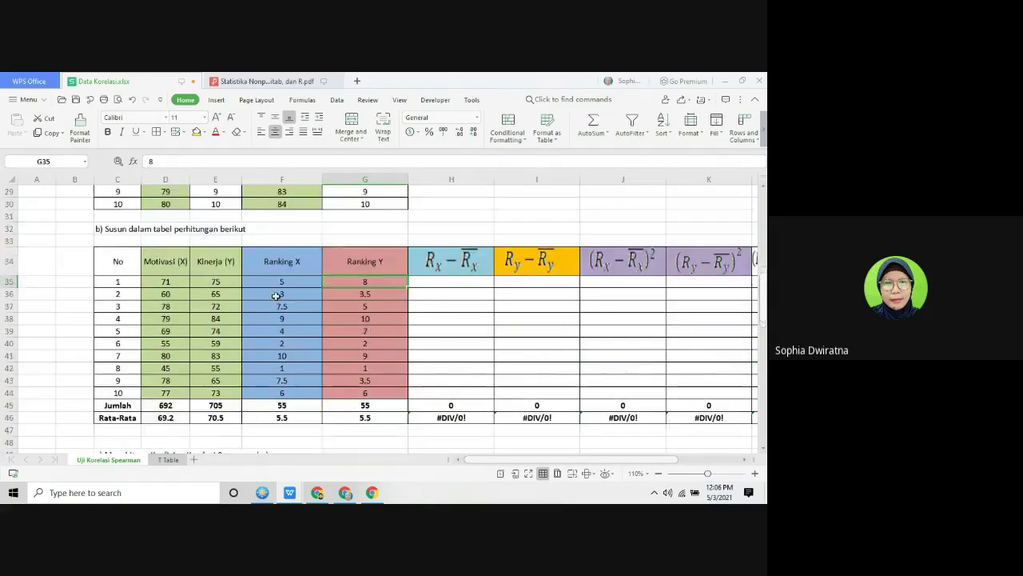
click(286, 267)
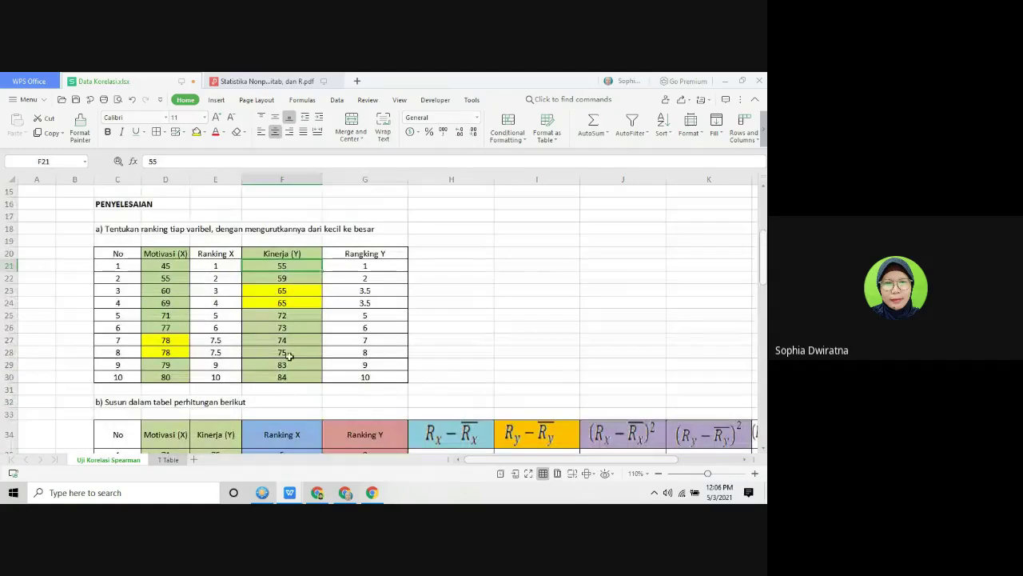
click(290, 355)
click(395, 354)
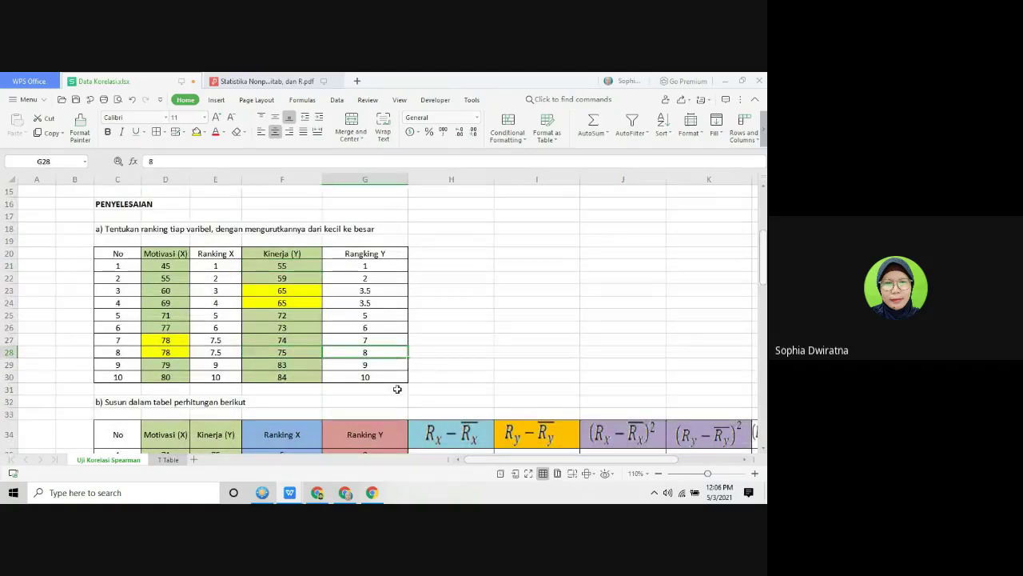
scroll(398, 388, down, 3)
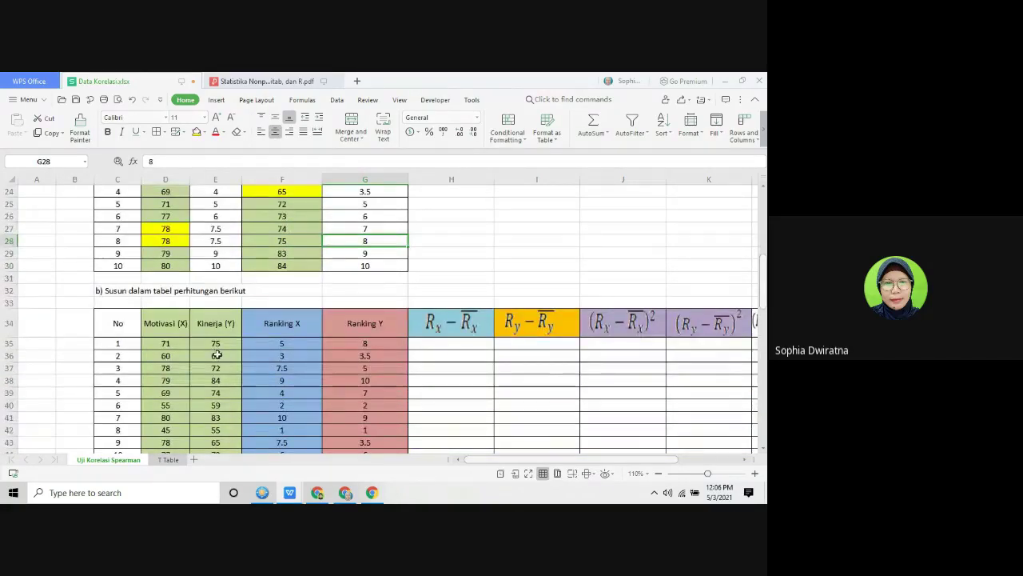
click(217, 354)
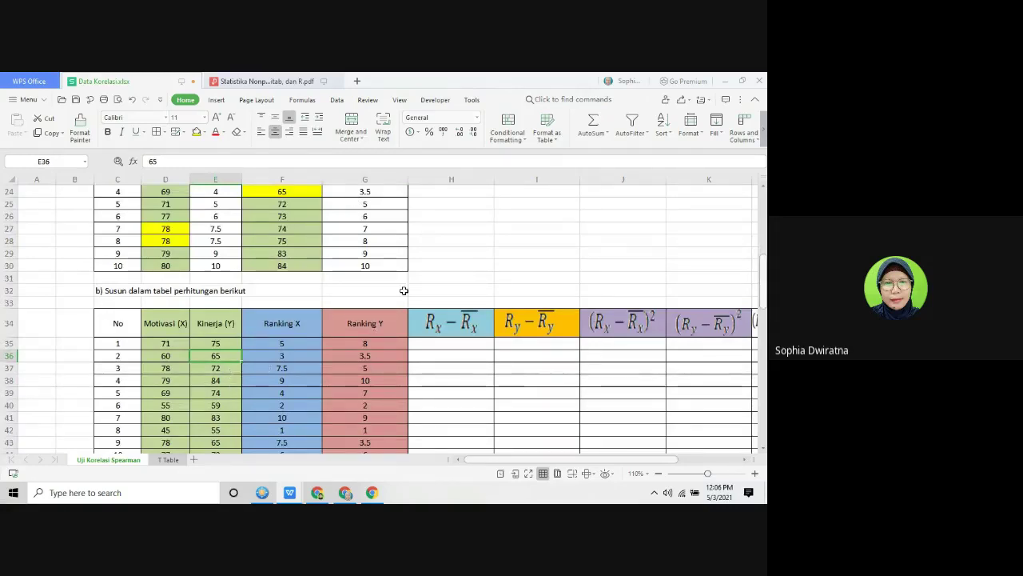
scroll(242, 432, down, 2)
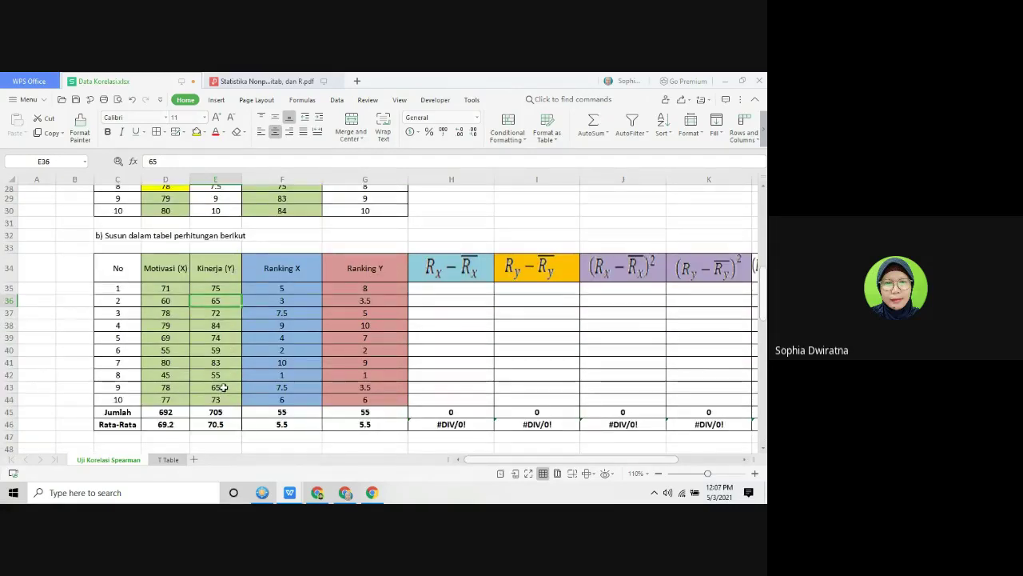
click(224, 387)
click(379, 390)
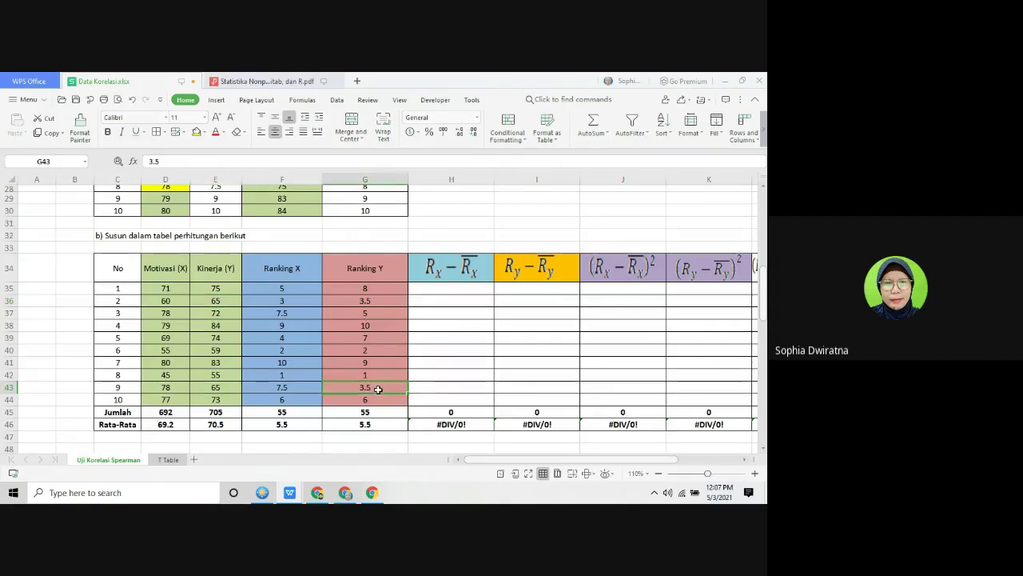
click(224, 401)
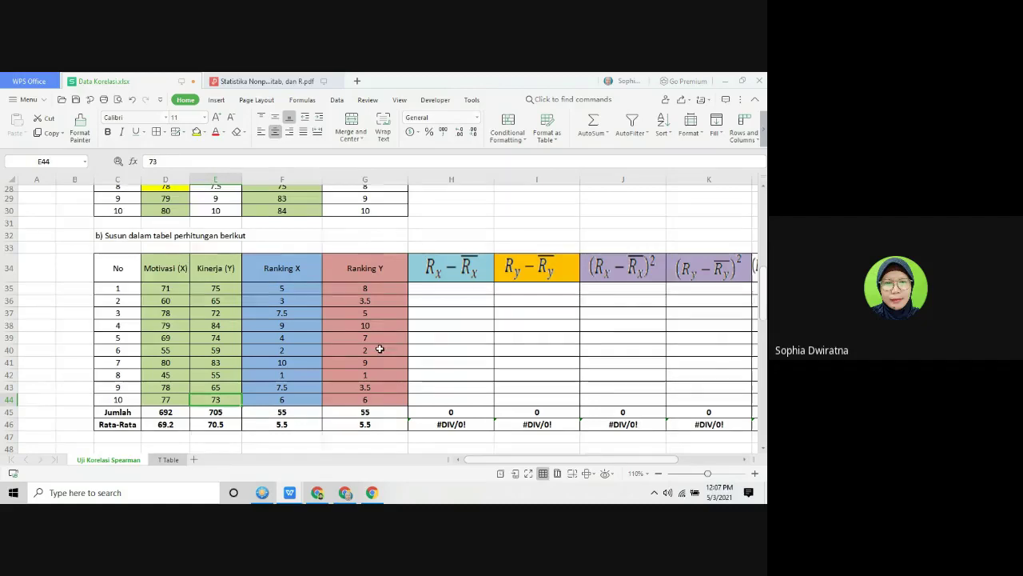
scroll(379, 335, up, 3)
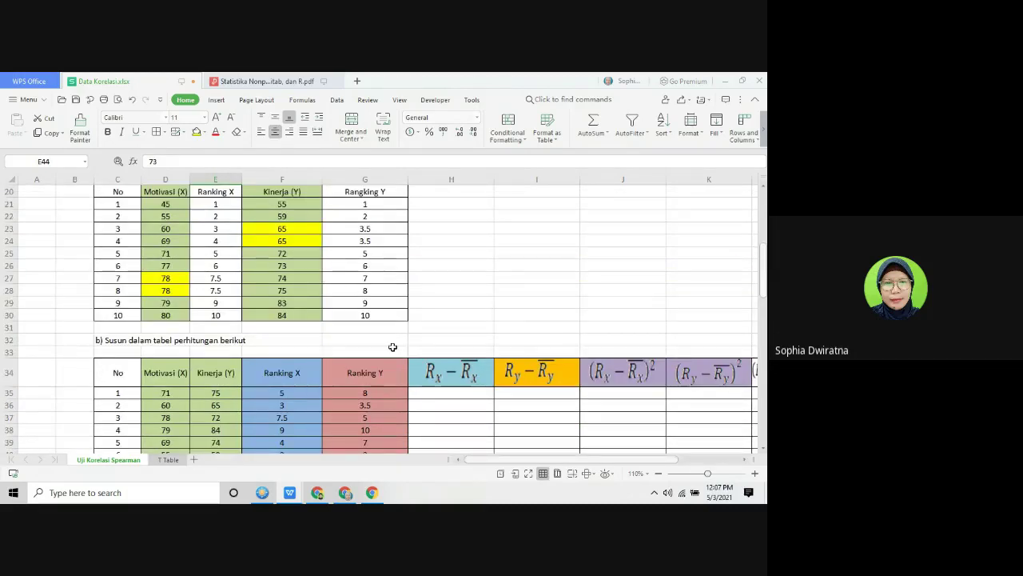
scroll(393, 347, down, 3)
click(374, 390)
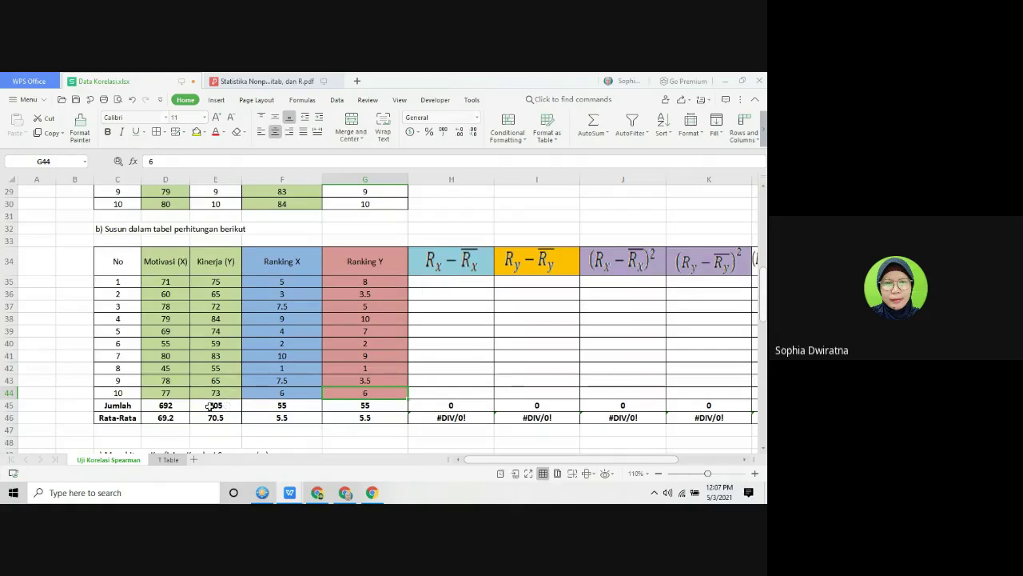
Step: Clear the Jumlah and Rata-Rata cells D45:G46, and total the Motivasi values in D45 with =SUM(D35:D44)
drag(165, 406, 373, 417)
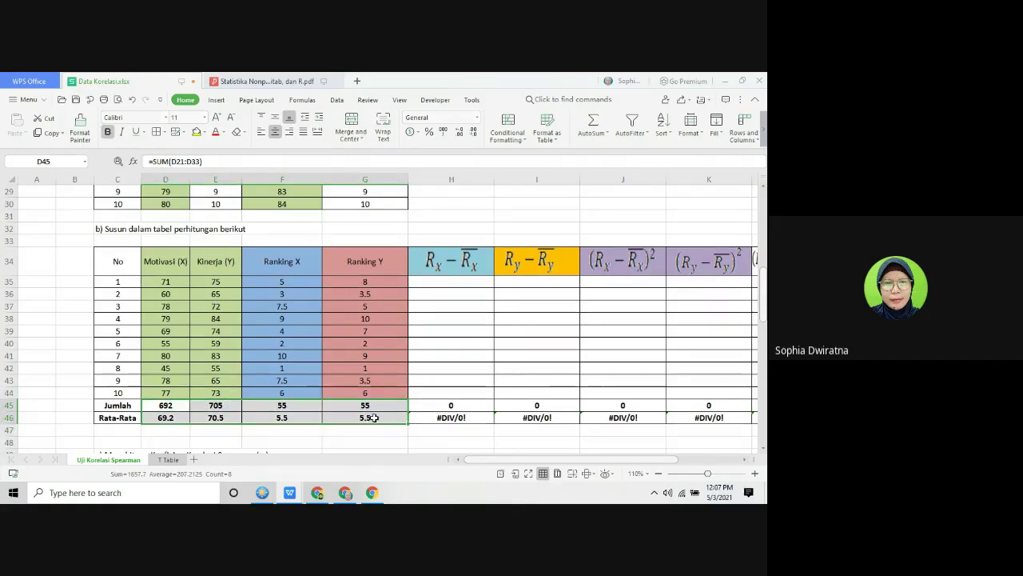
key(Delete)
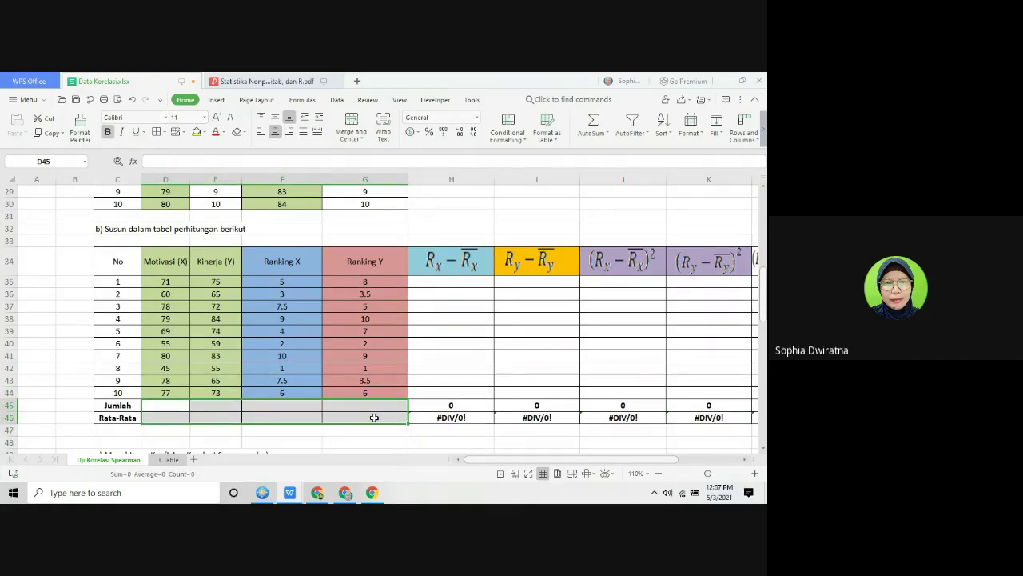
click(165, 408)
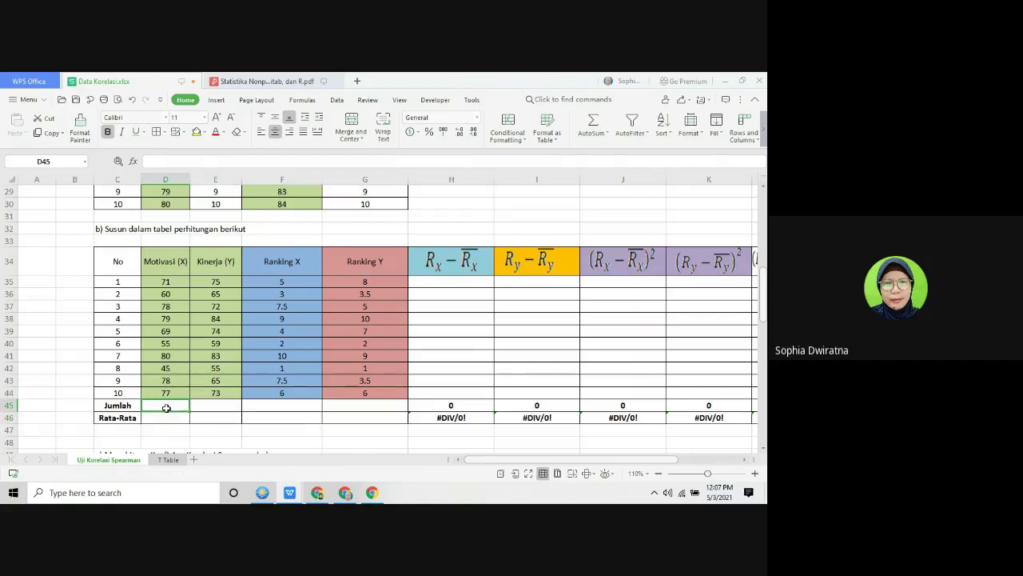
click(608, 134)
click(598, 146)
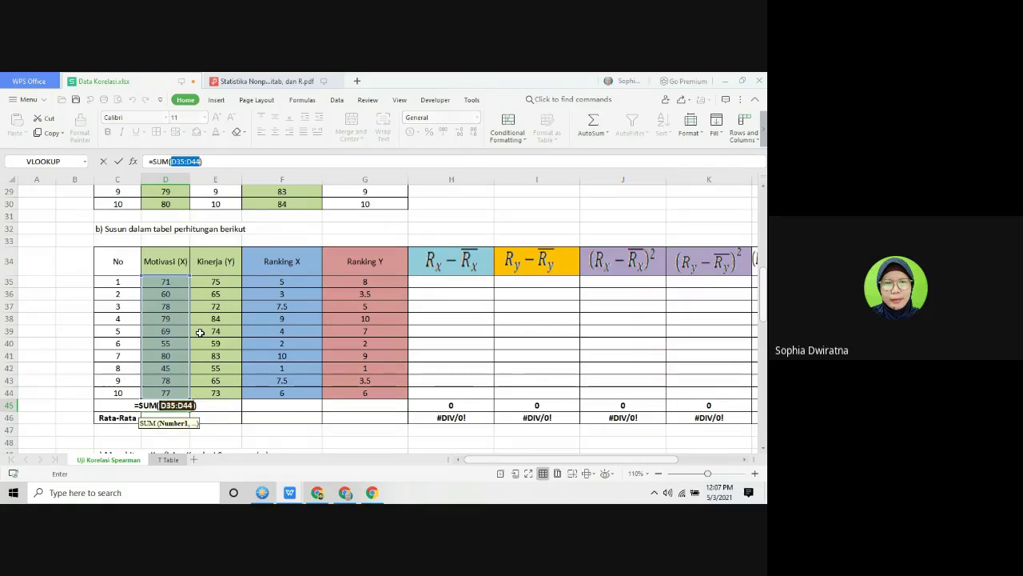
key(Return)
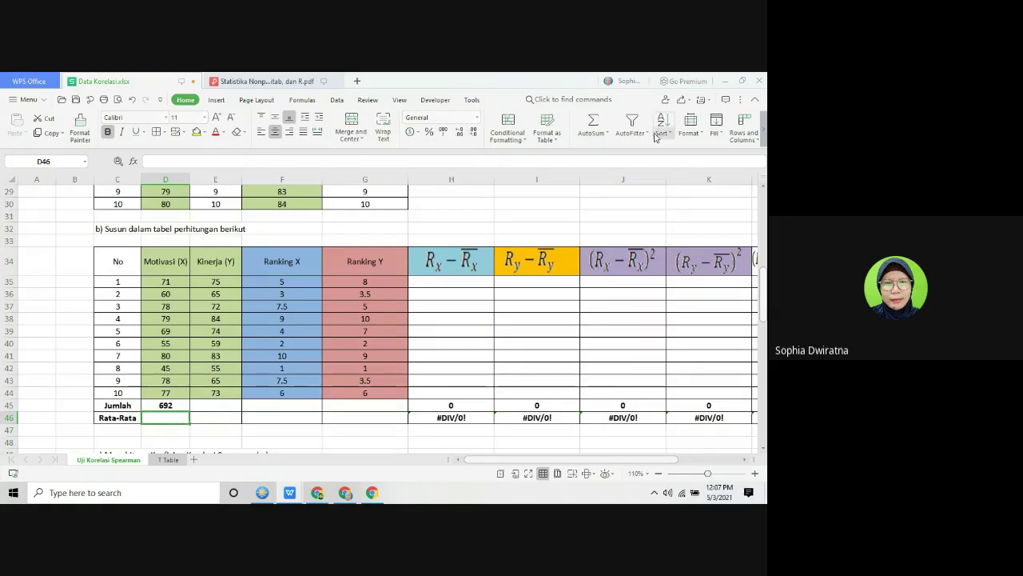
Step: Average the Motivasi values in D46 with =AVERAGE(D35:D44), and fill the D45:D46 formulas across to column L
click(607, 134)
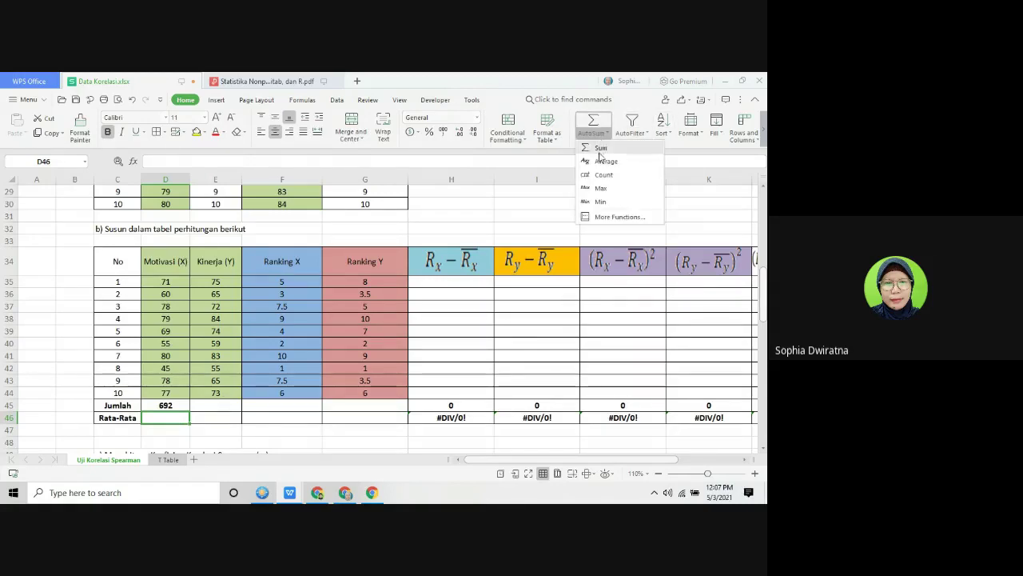
click(601, 161)
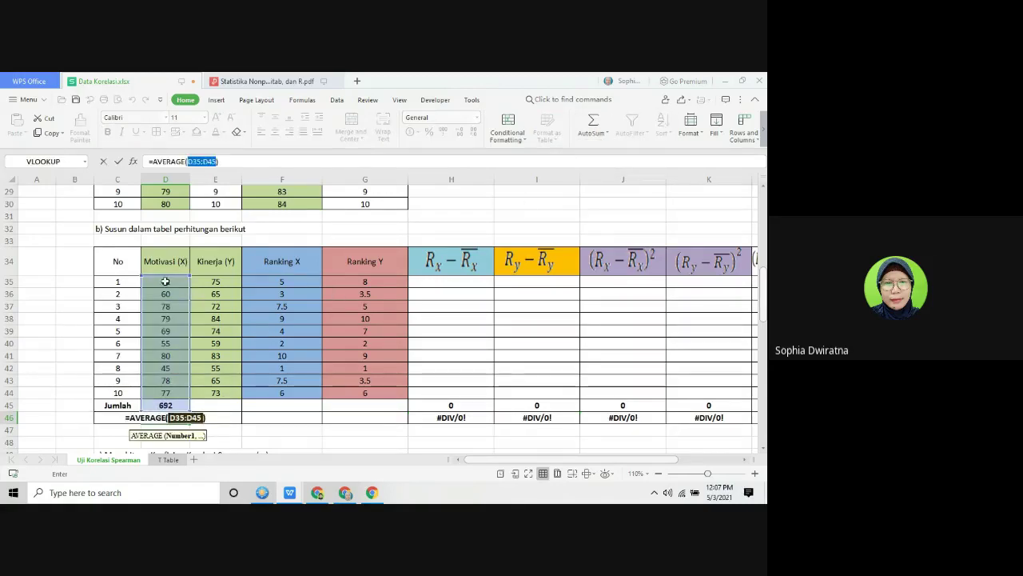
drag(165, 282, 158, 390)
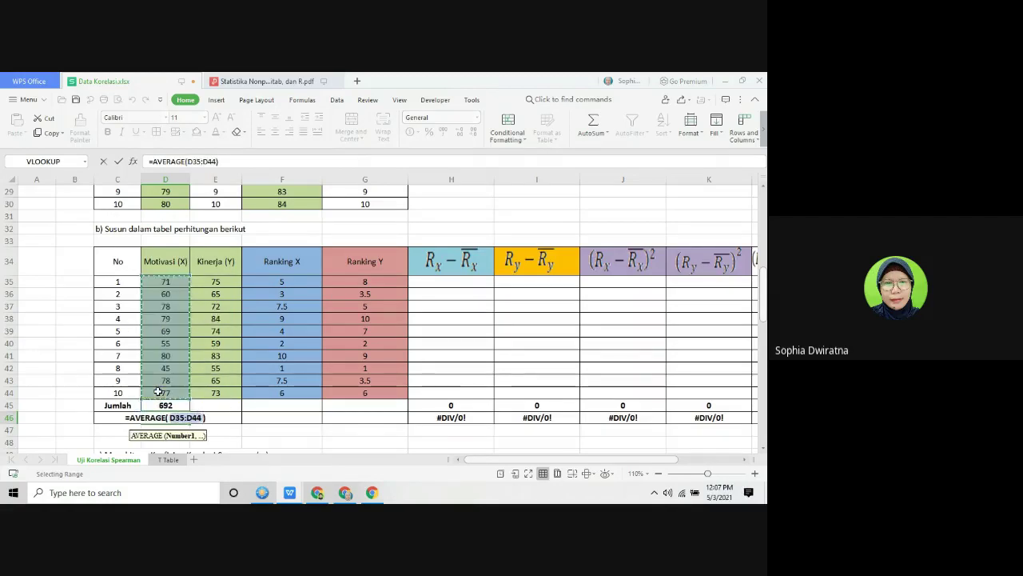
key(Return)
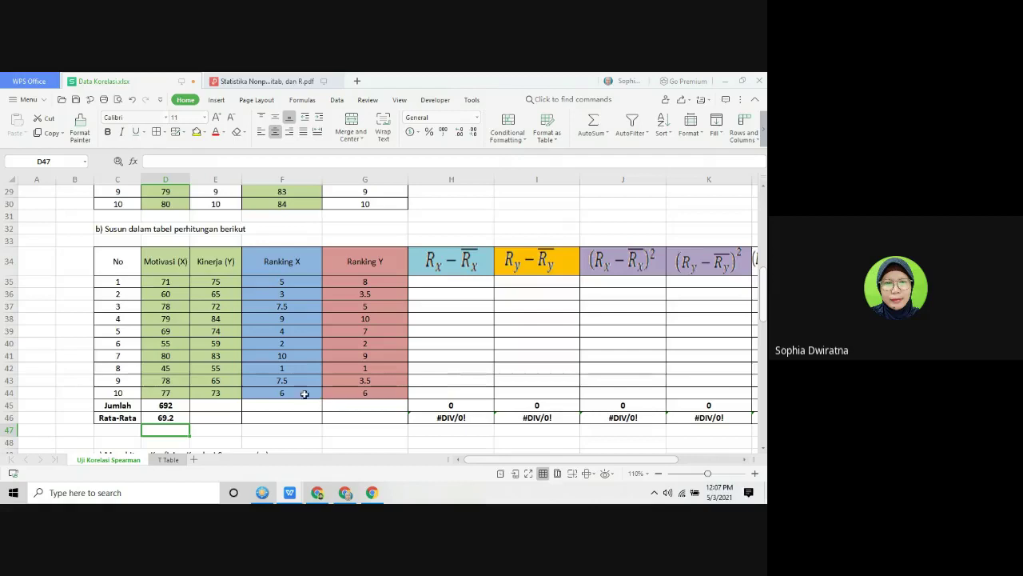
drag(165, 405, 662, 431)
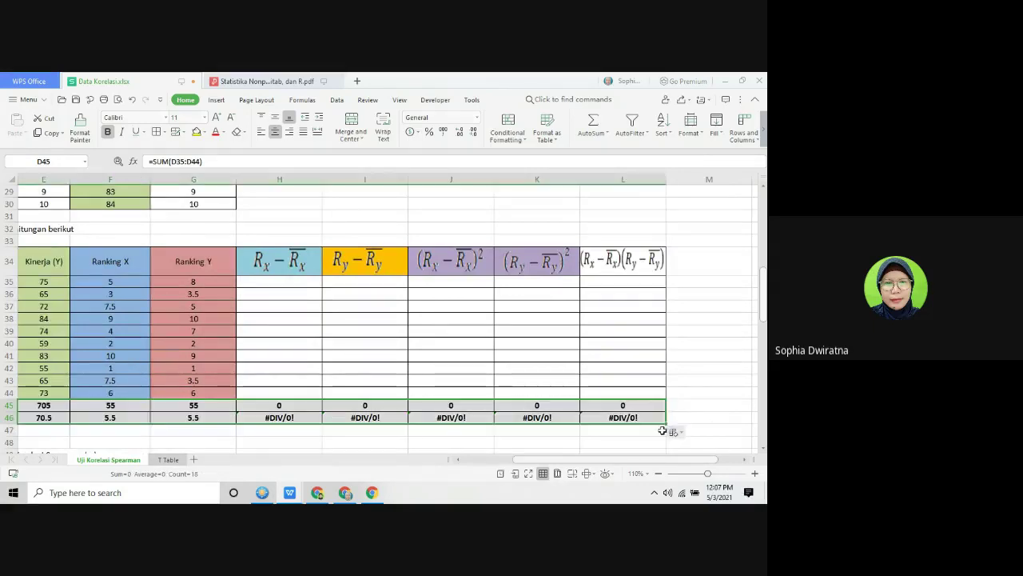
scroll(576, 460, left, 2)
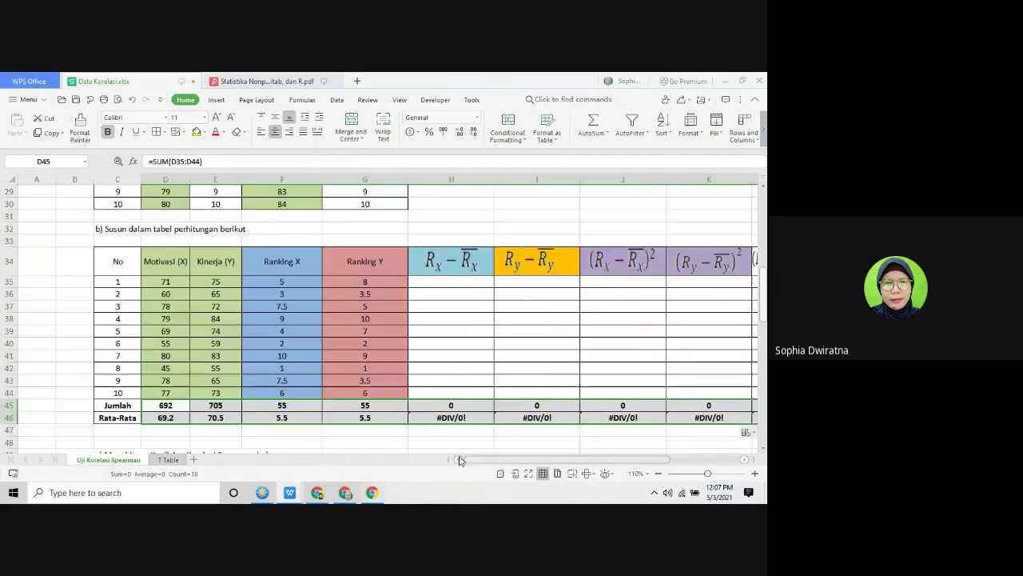
Step: Shade the Ranking X average in F46 blue and the Ranking Y average in G46 yellow
click(452, 287)
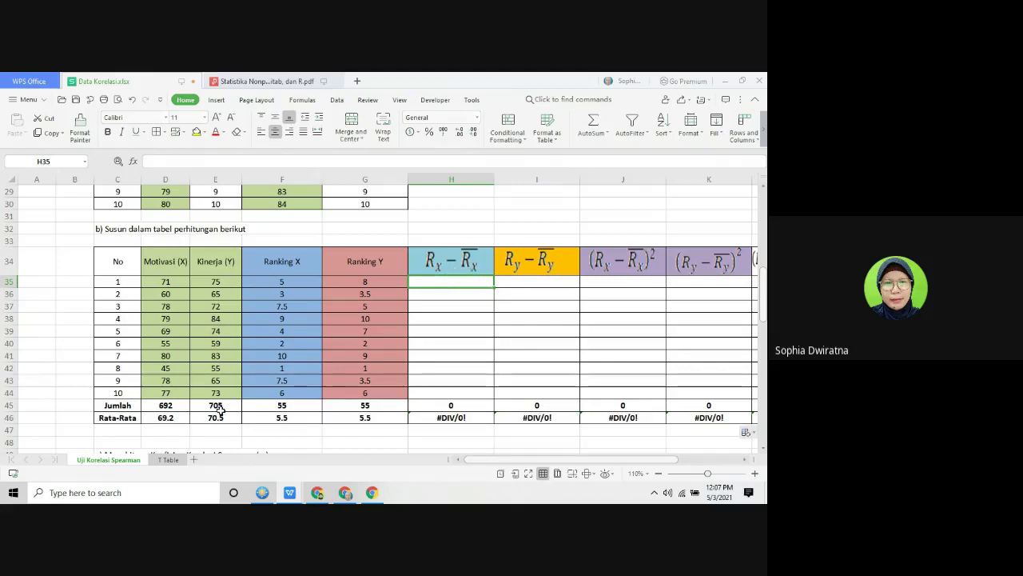
click(292, 418)
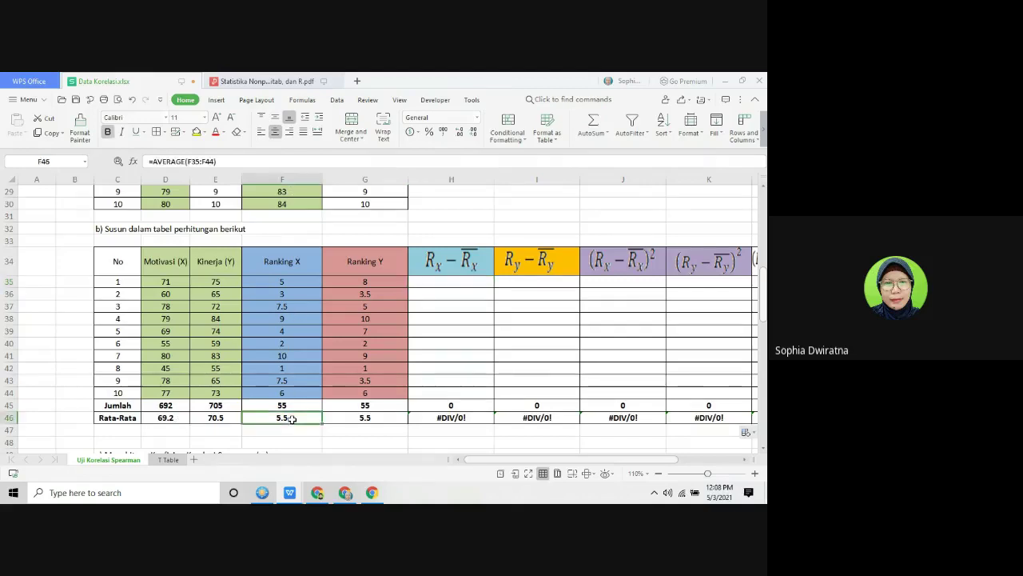
click(198, 132)
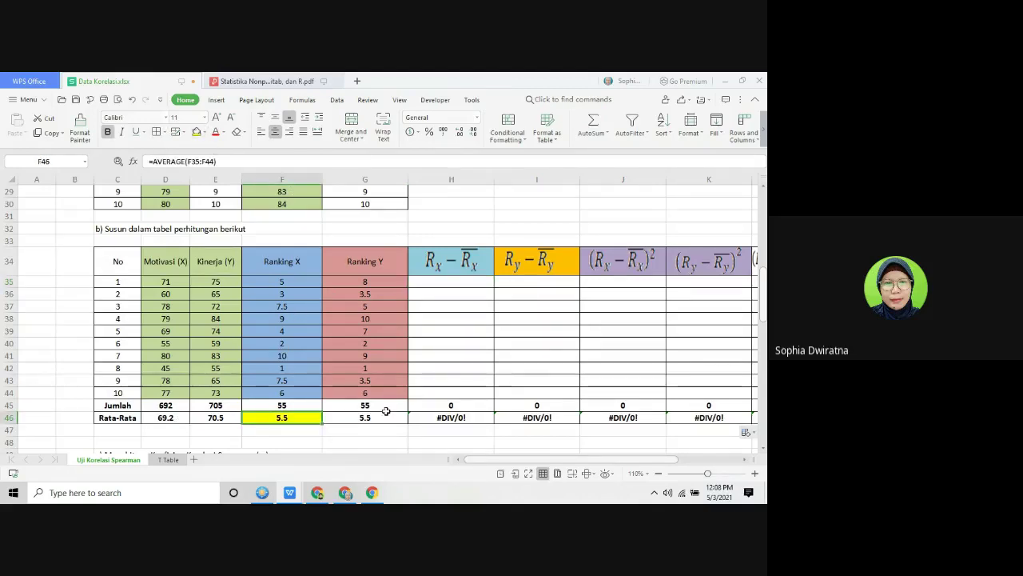
click(205, 132)
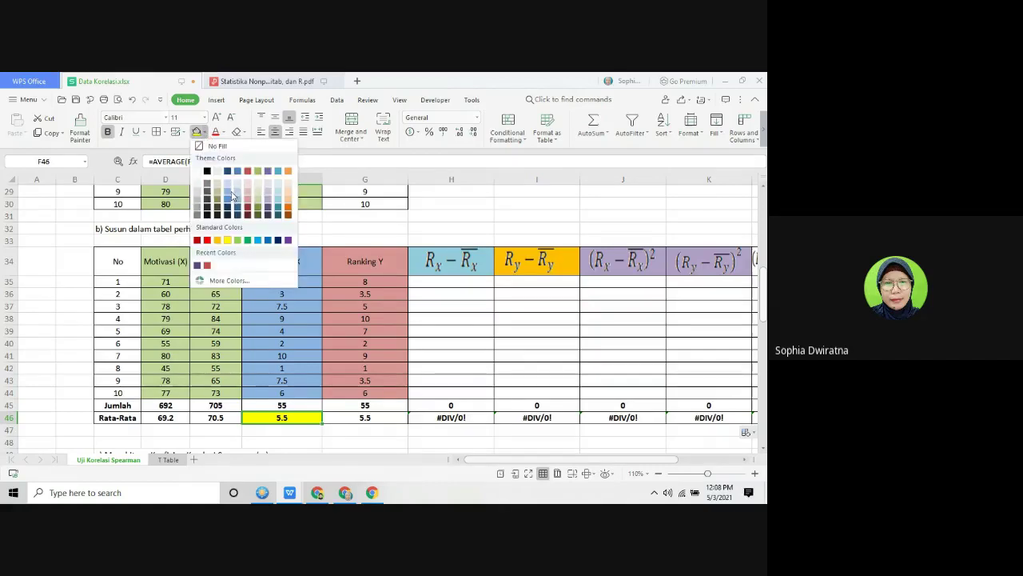
click(232, 197)
click(364, 417)
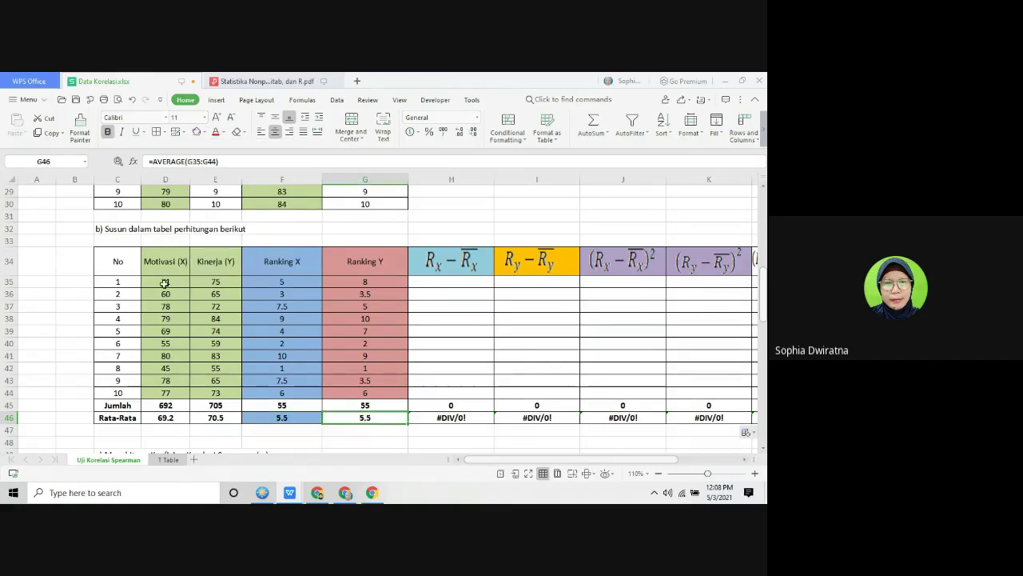
click(205, 133)
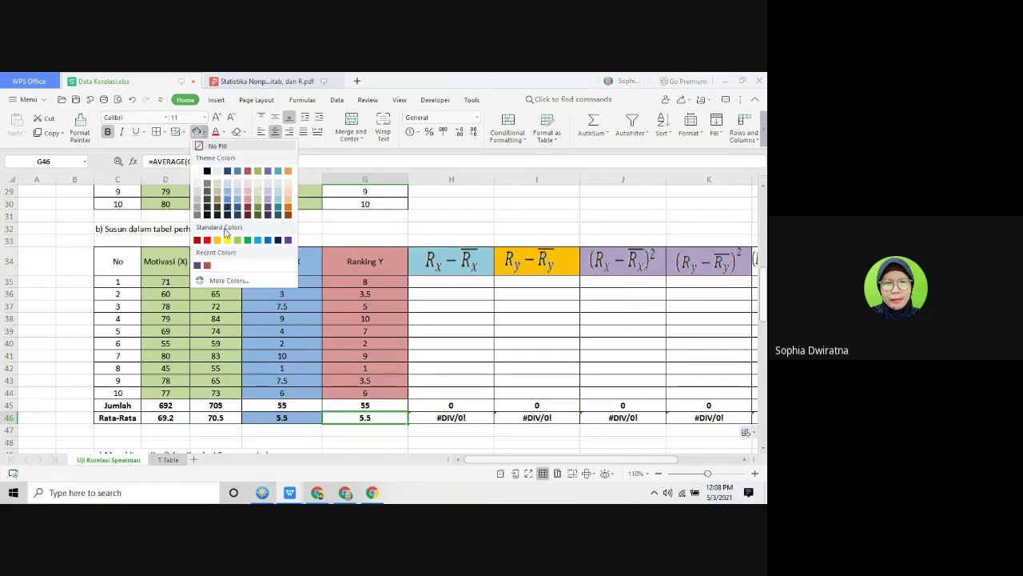
click(227, 240)
click(366, 332)
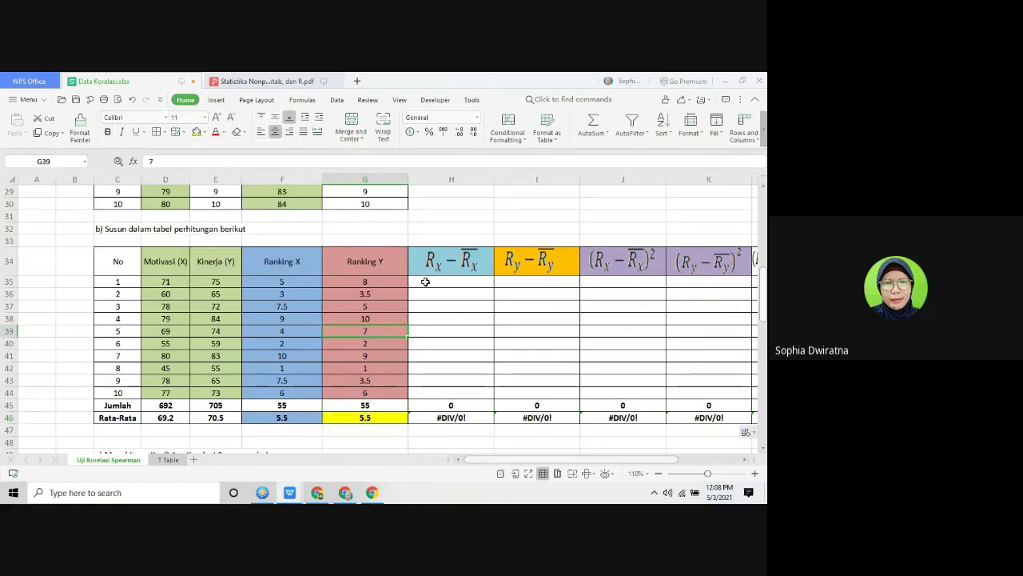
Step: Enter =F35-$F$46 in H35 to compute the first Ranking X deviation from its mean, with the average's reference absolute
click(426, 282)
text(=)
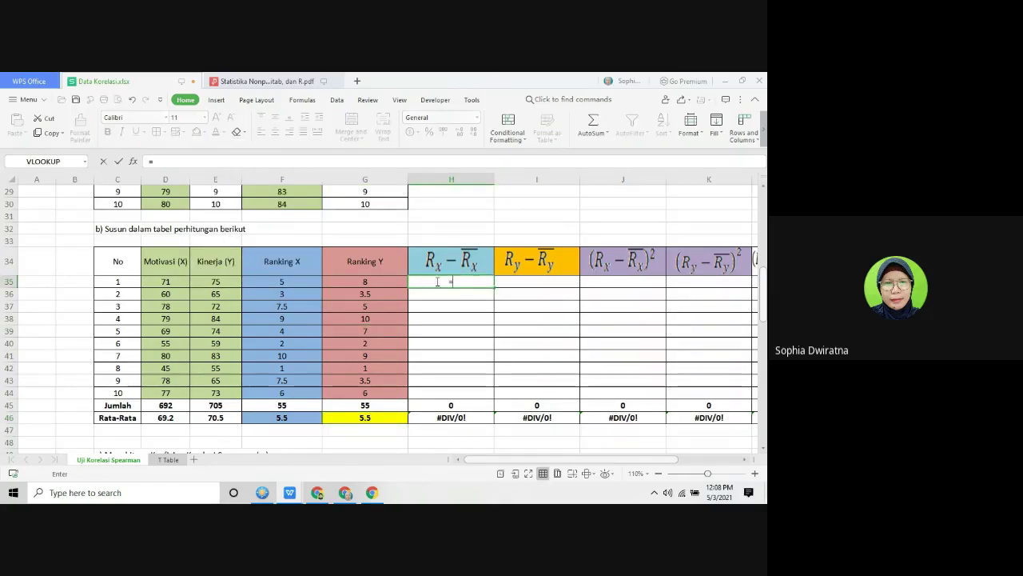
click(303, 283)
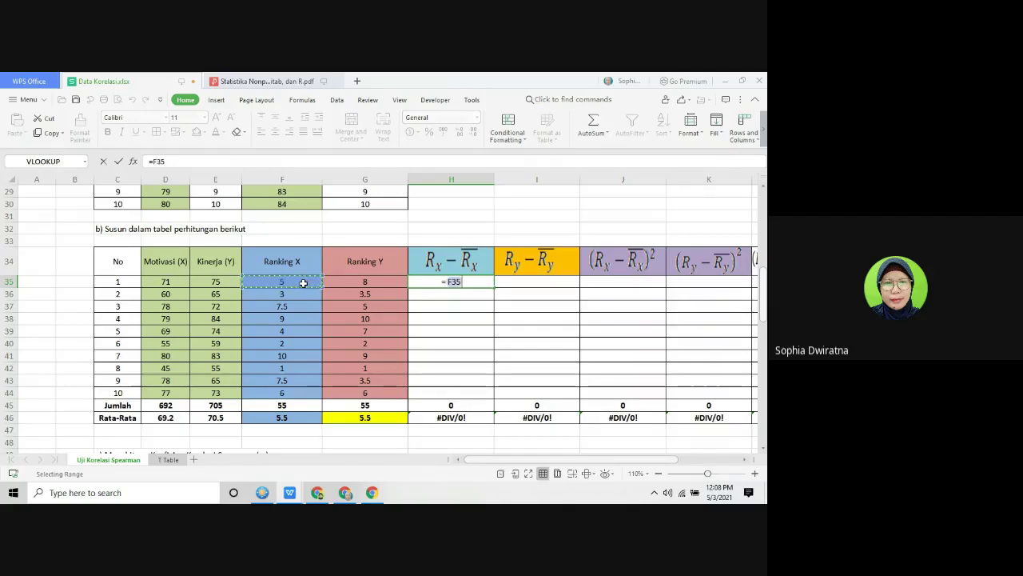
text(-)
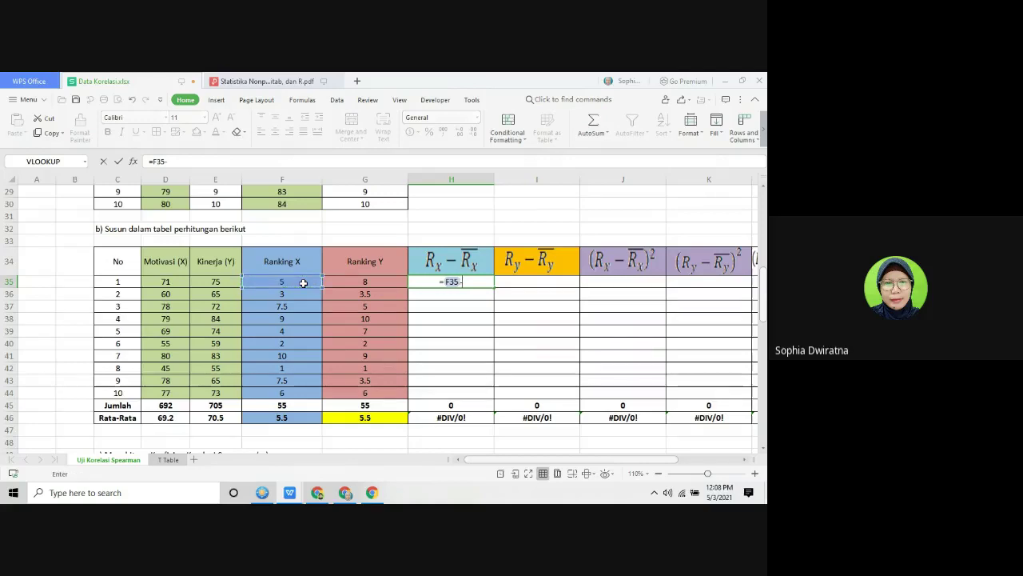
click(288, 415)
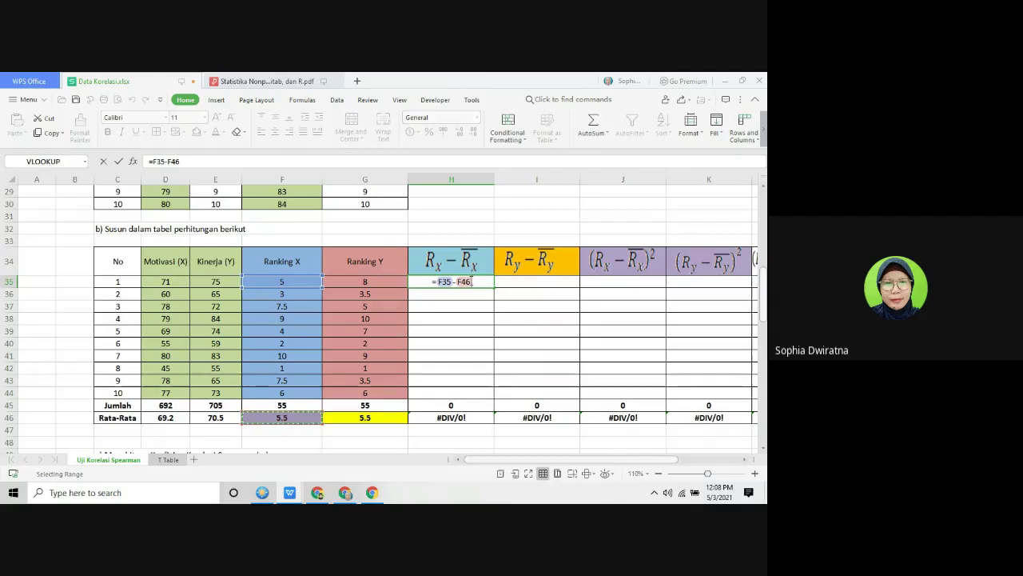
drag(472, 281, 457, 281)
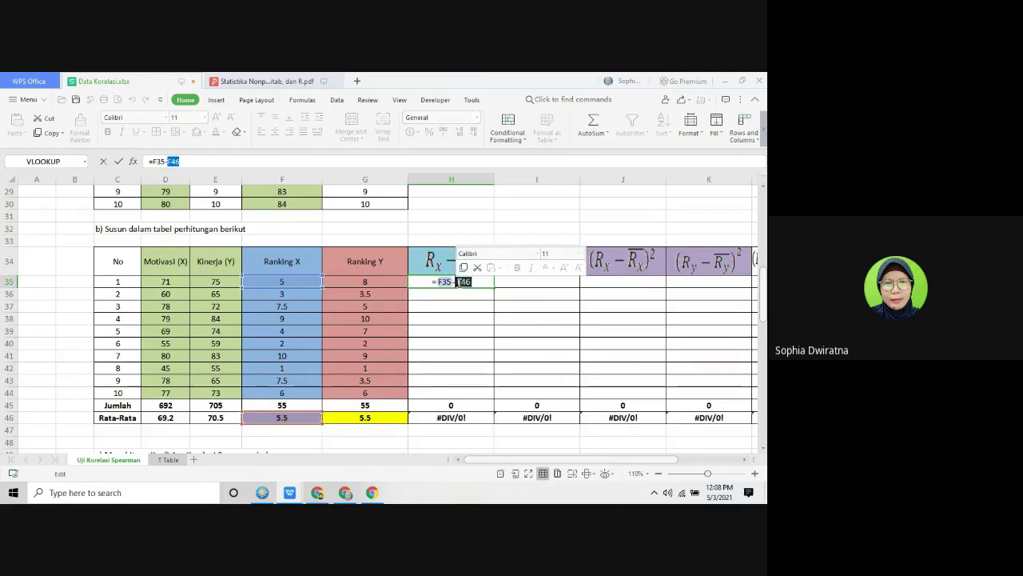
key(F4)
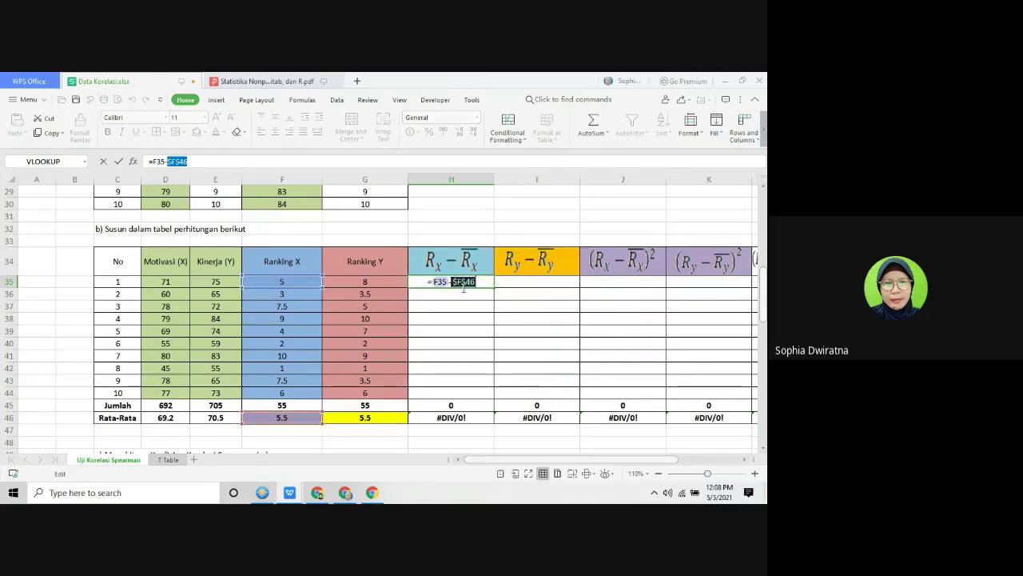
key(Return)
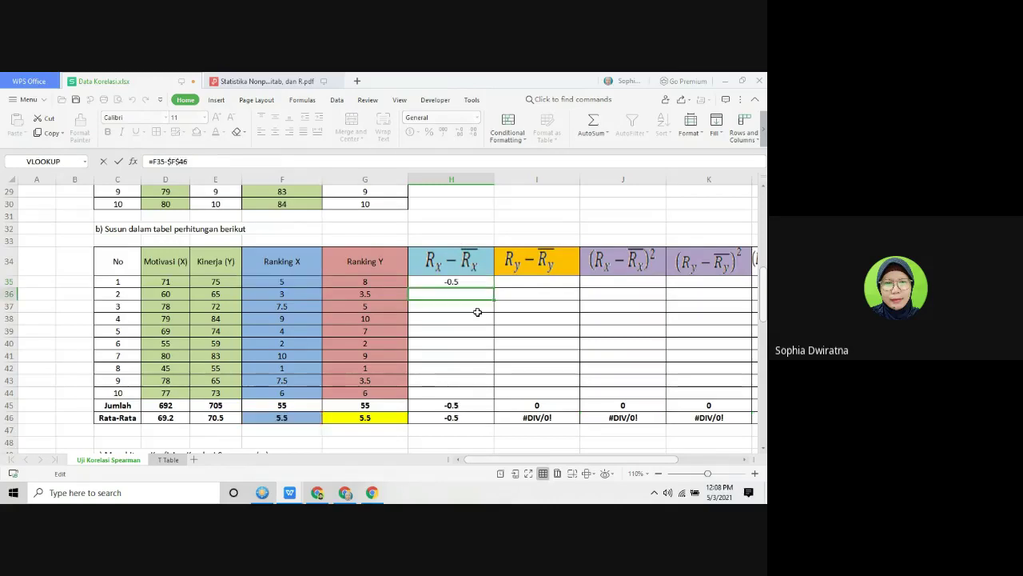
Step: Fill the H35 deviation formula down to H44, and check the Jumlah and Rata-Rata formulas in H45:H46
click(444, 283)
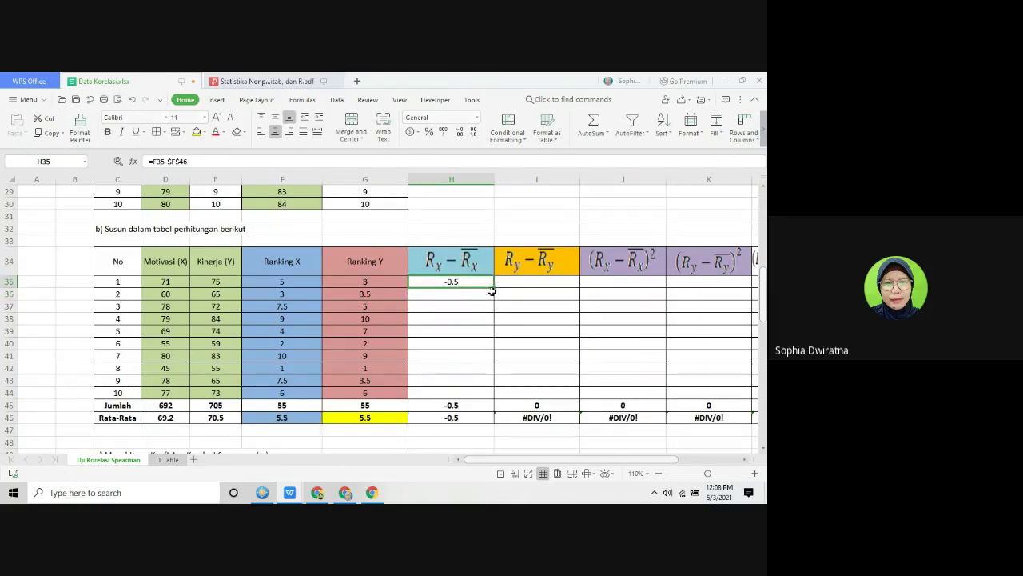
drag(493, 286, 492, 398)
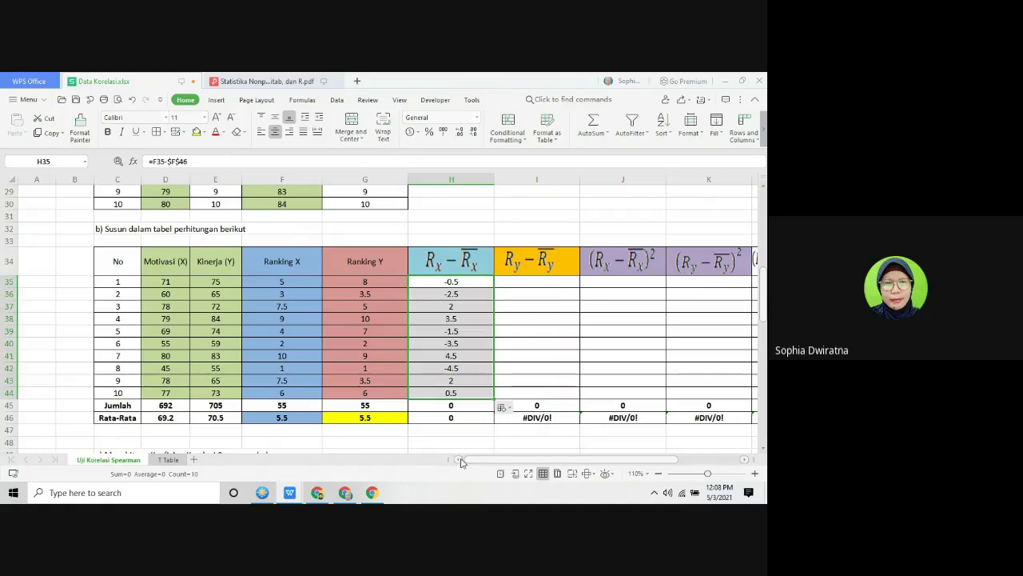
click(465, 406)
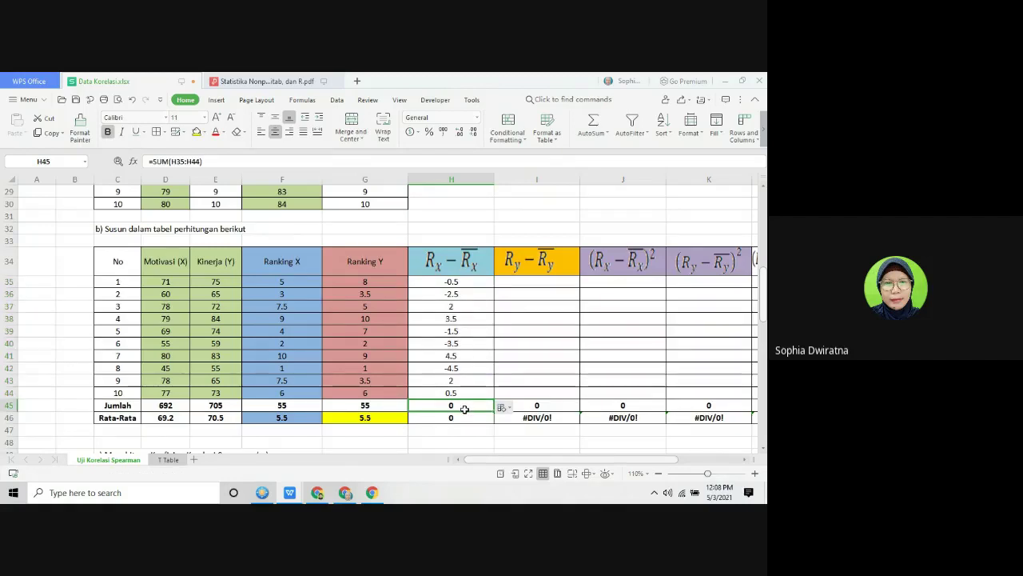
click(453, 417)
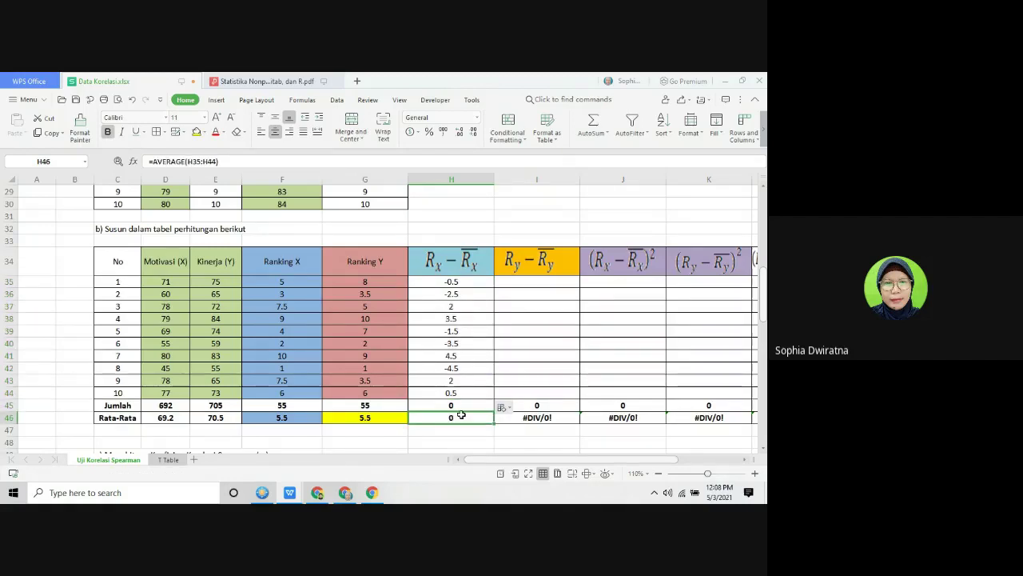
click(464, 404)
double_click(465, 405)
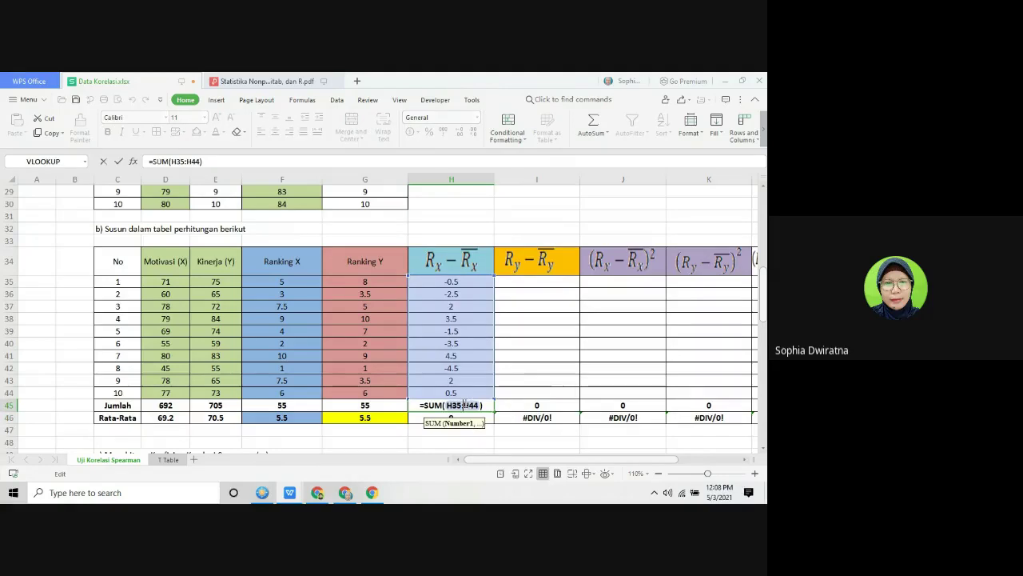
key(Return)
Step: Compute the Ranking Y deviations from their mean with =G35-$G$46 in I35, and fill the formula down to I44
click(519, 285)
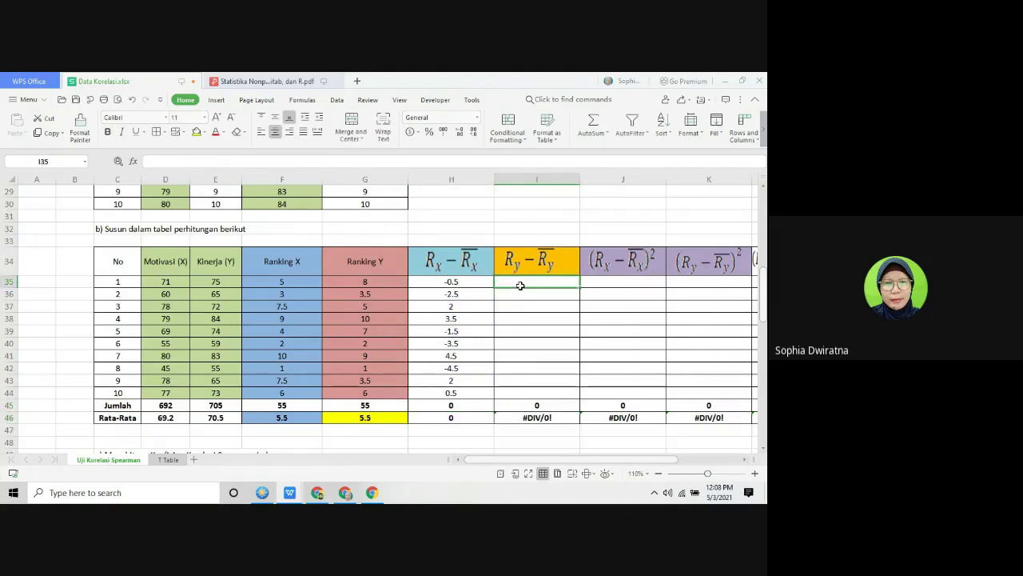
text(=)
click(380, 282)
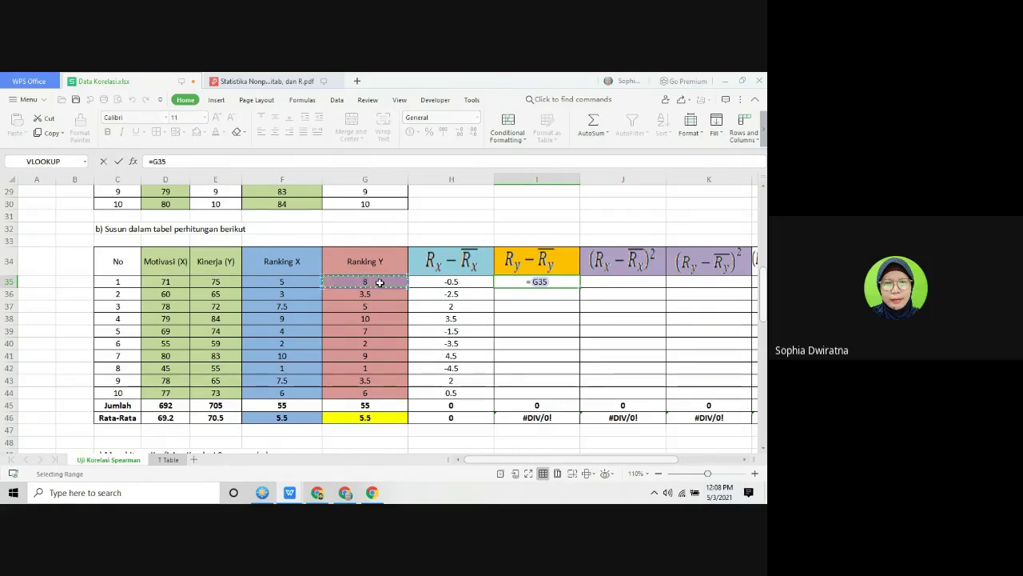
text(-)
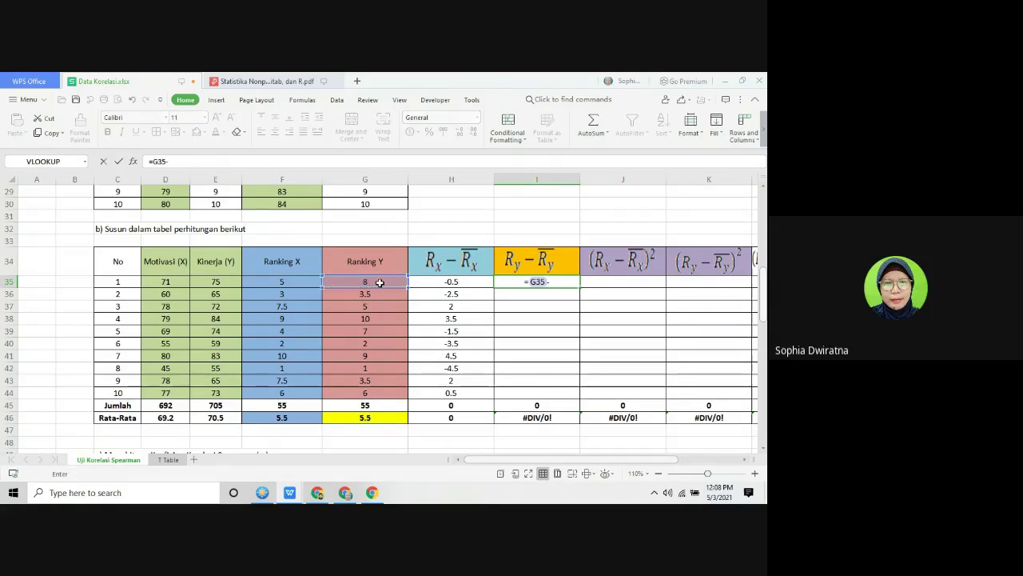
click(361, 423)
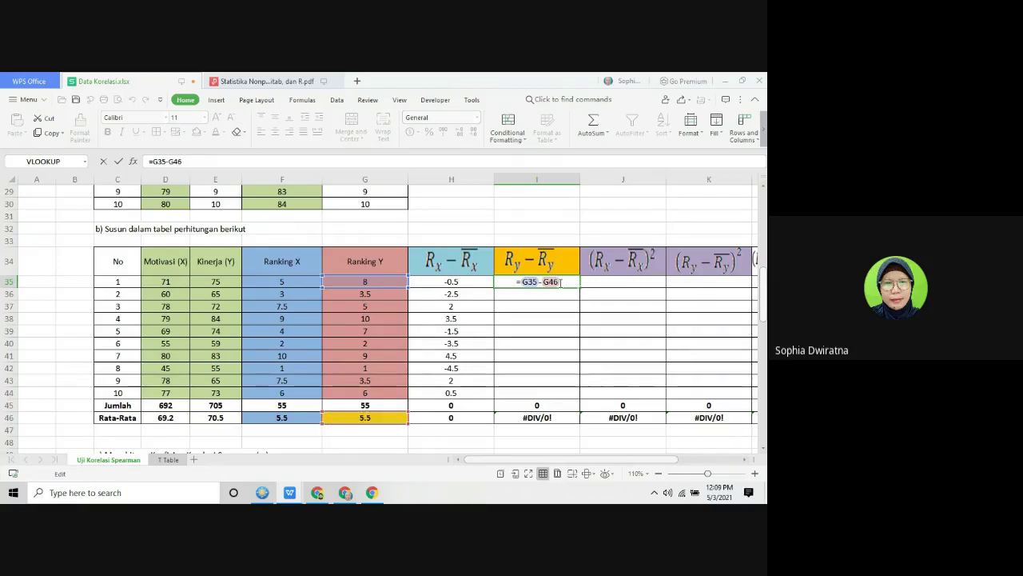
drag(560, 282, 547, 286)
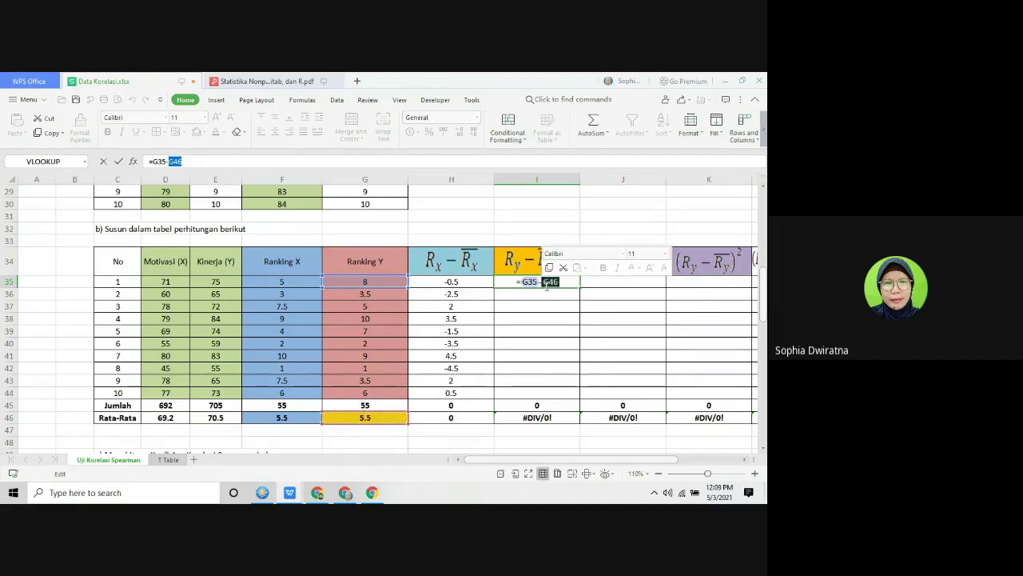
key(Return)
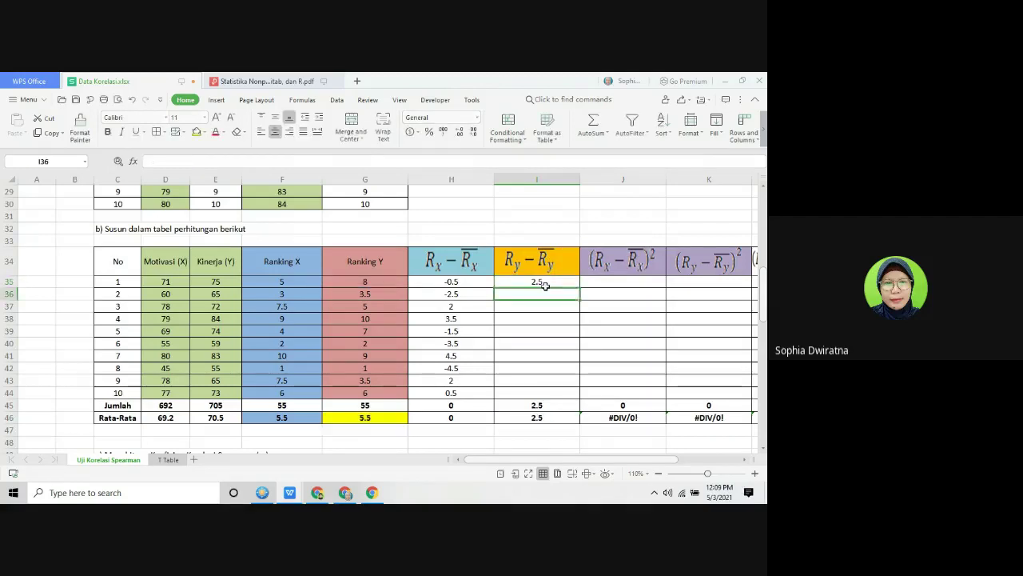
click(542, 280)
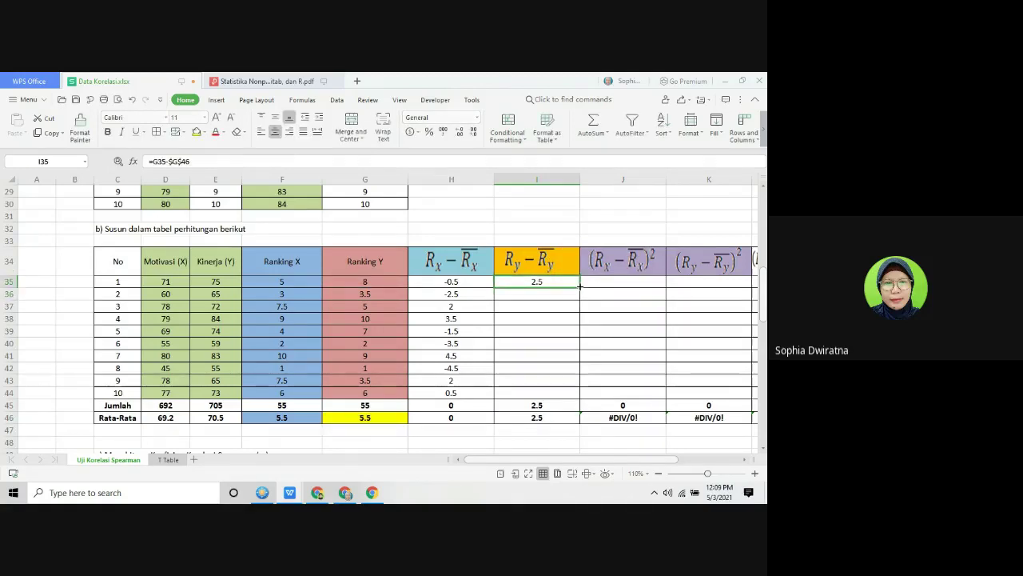
drag(578, 286, 577, 393)
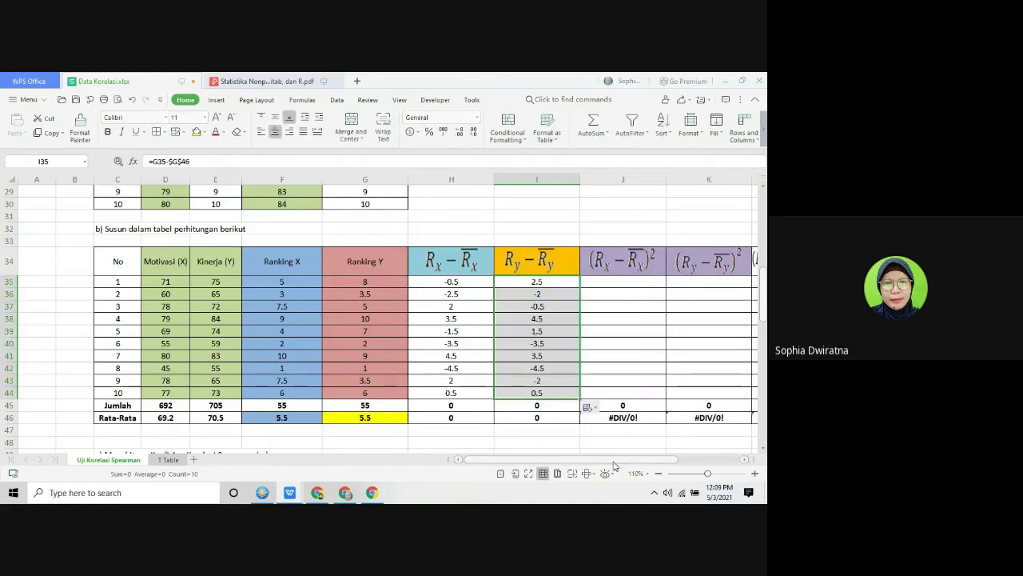
Step: Square the Ranking X deviations with =H35^2 in J35, and fill the formula down to J44
drag(617, 461, 673, 455)
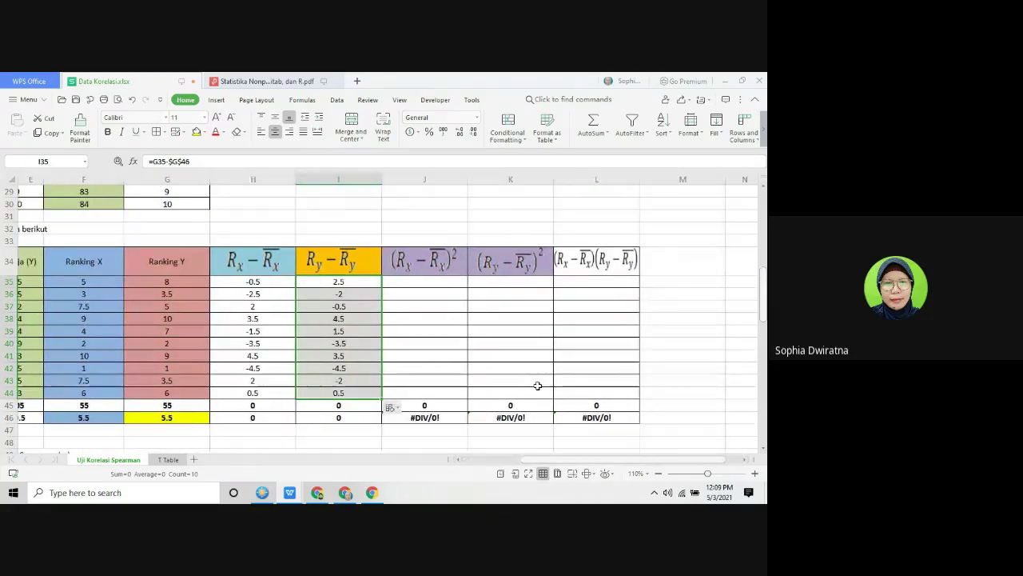
click(417, 284)
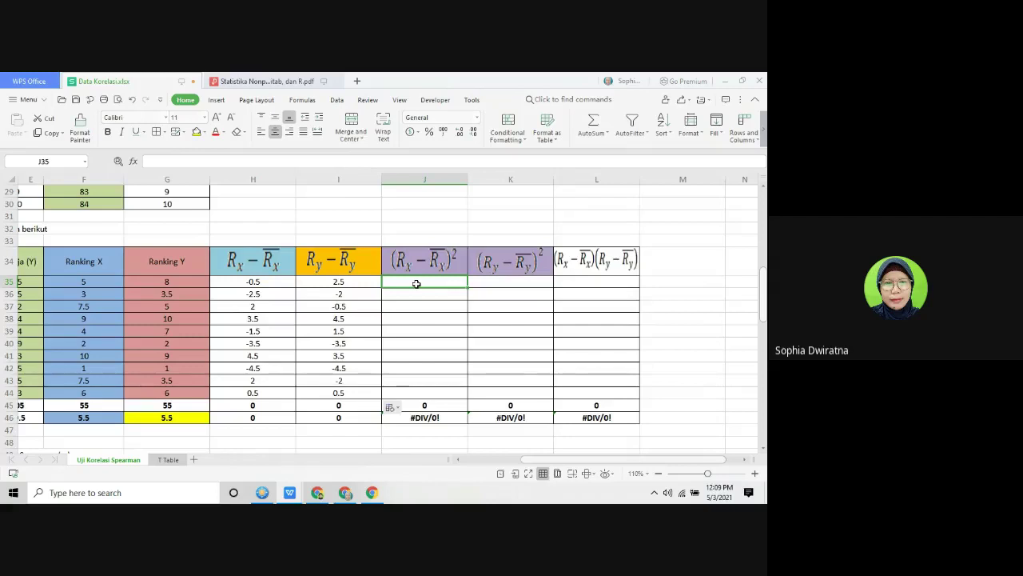
text(=)
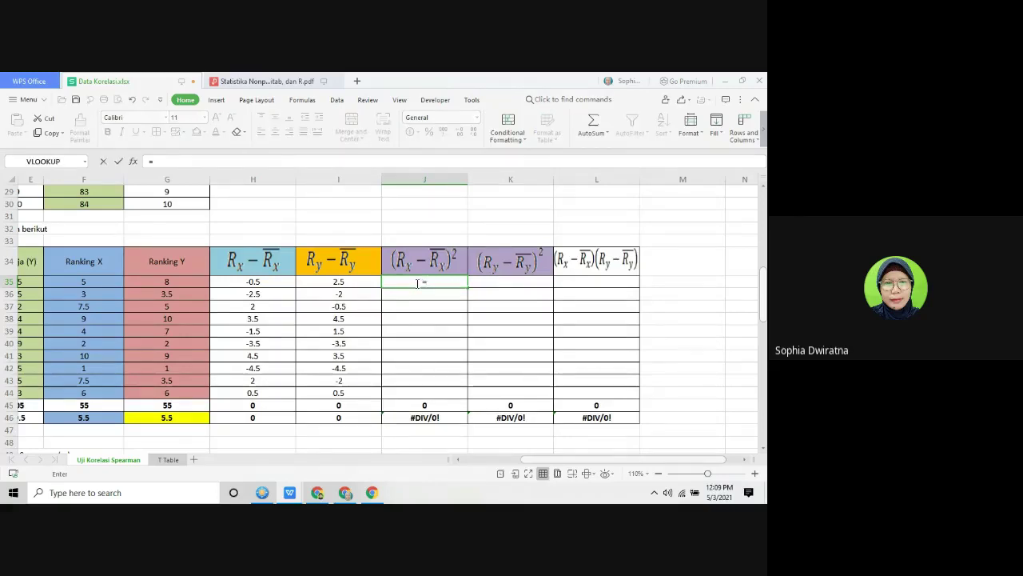
click(248, 283)
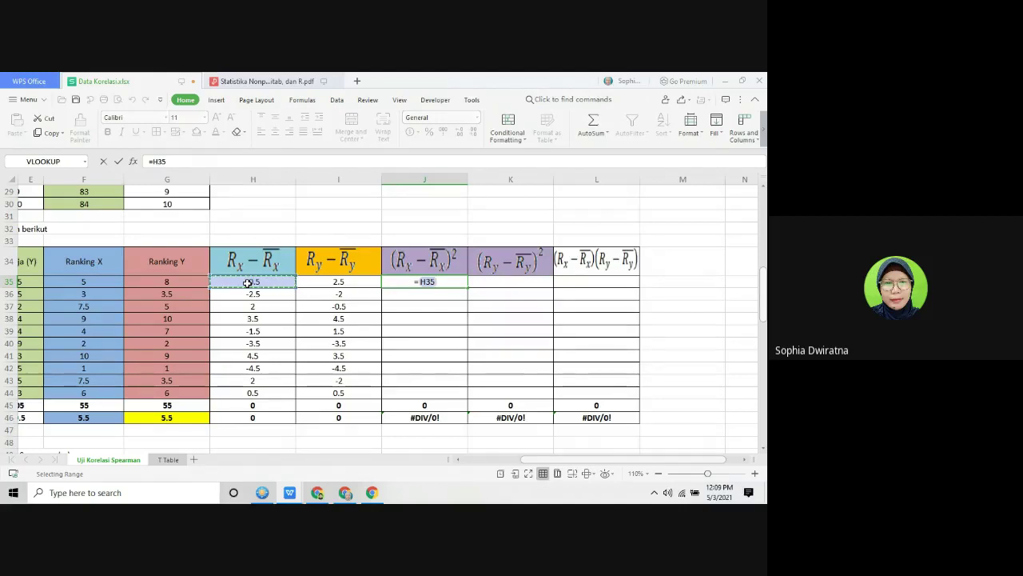
text(^2)
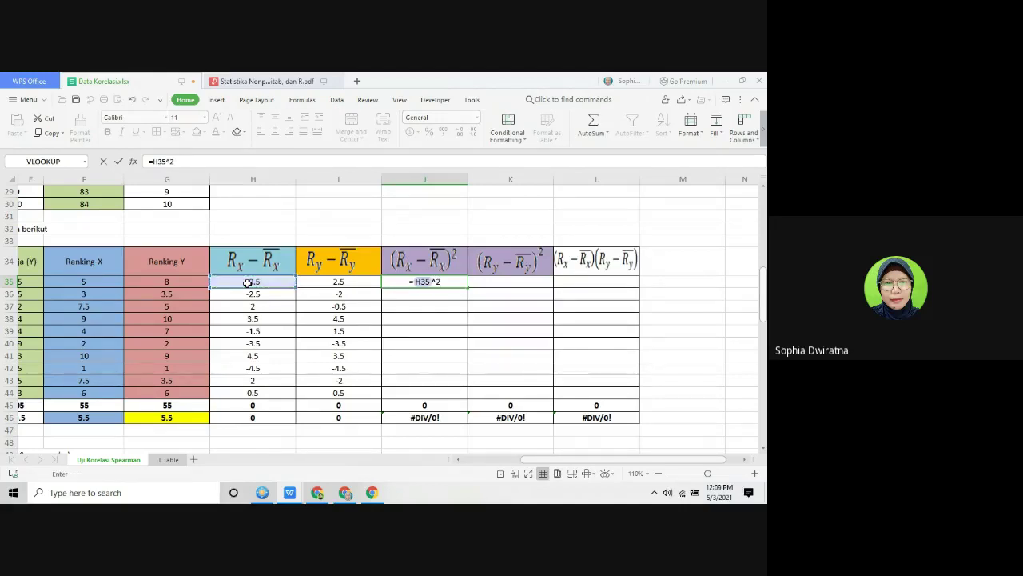
key(Return)
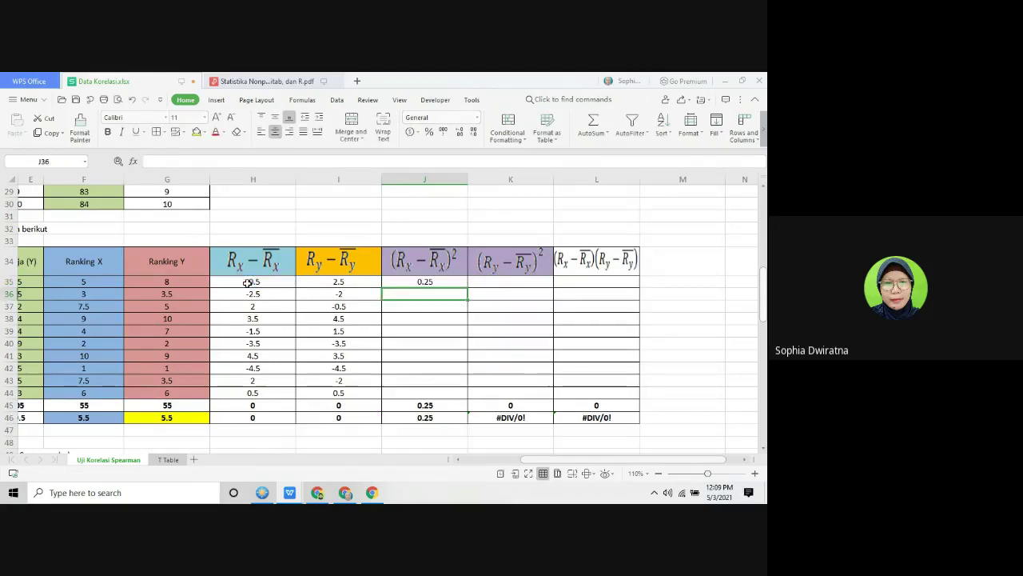
click(419, 275)
click(422, 282)
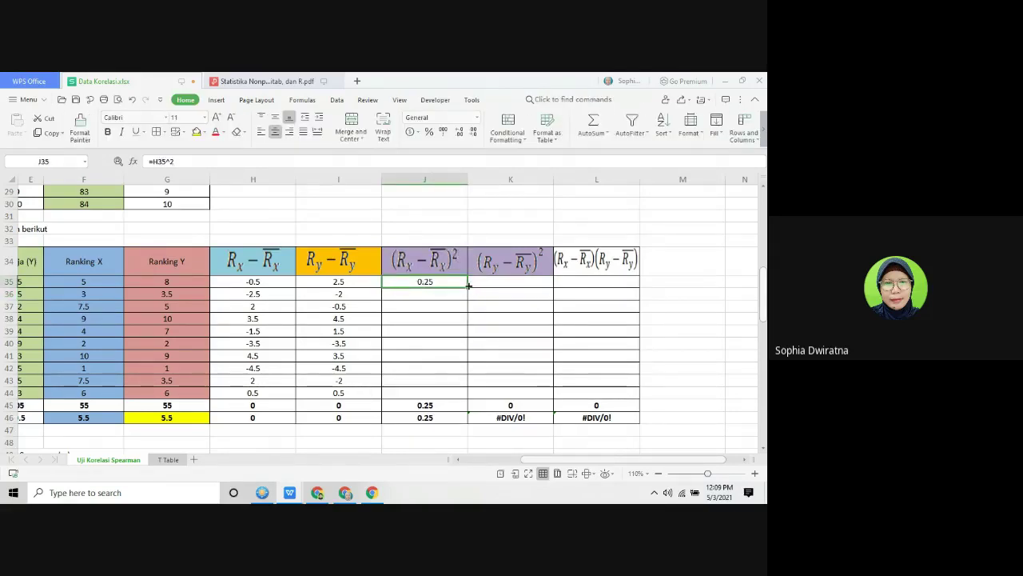
drag(469, 287, 471, 391)
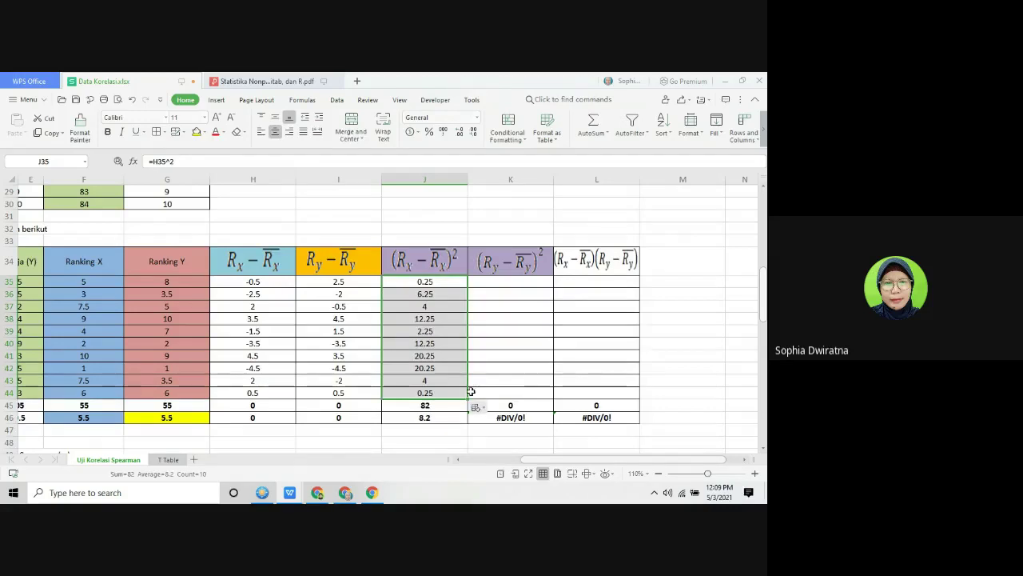
Step: Square the Ranking Y deviations with =I35^2 in K35, and fill the formula down to K44
click(506, 342)
click(518, 284)
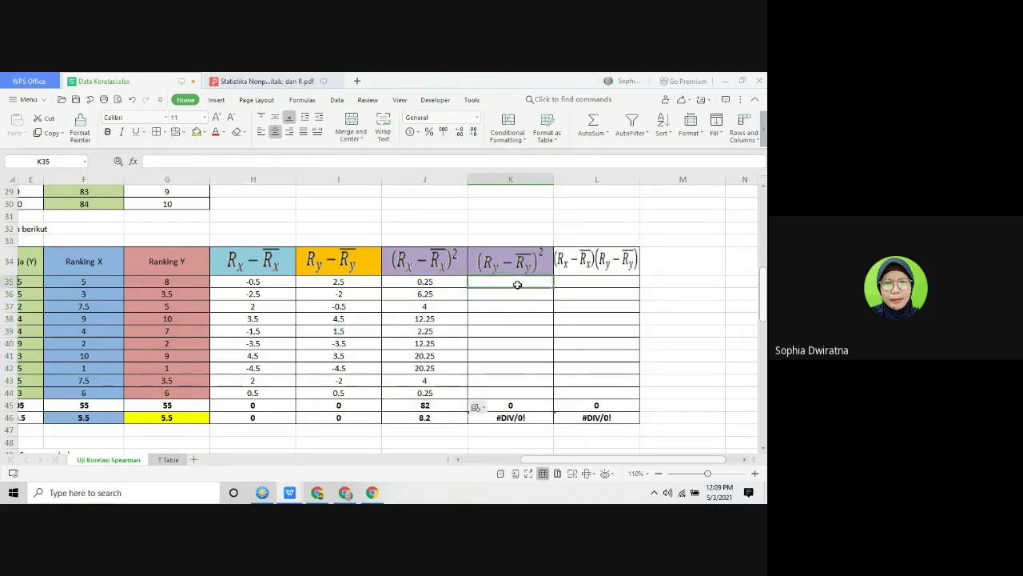
text(=)
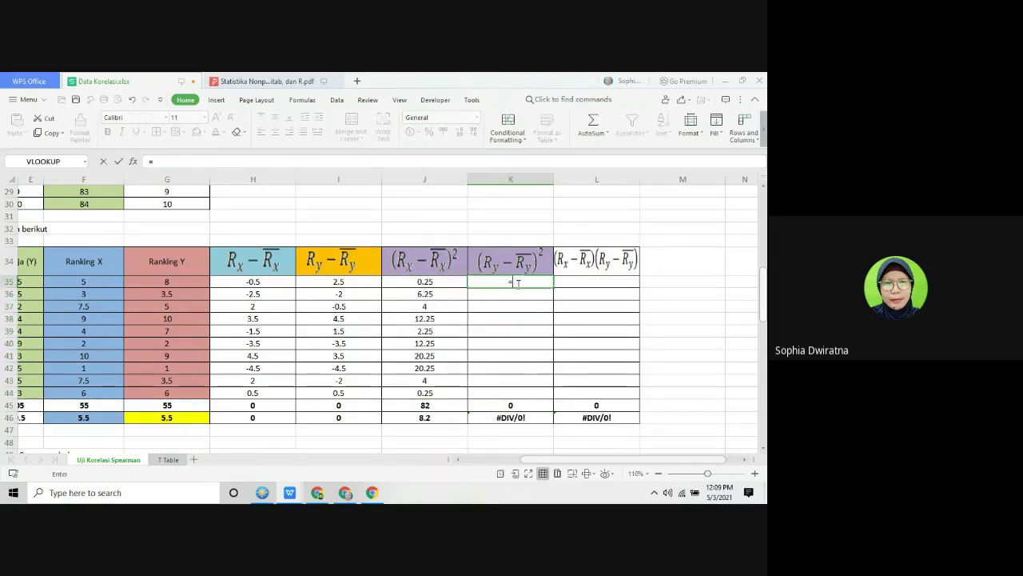
click(332, 281)
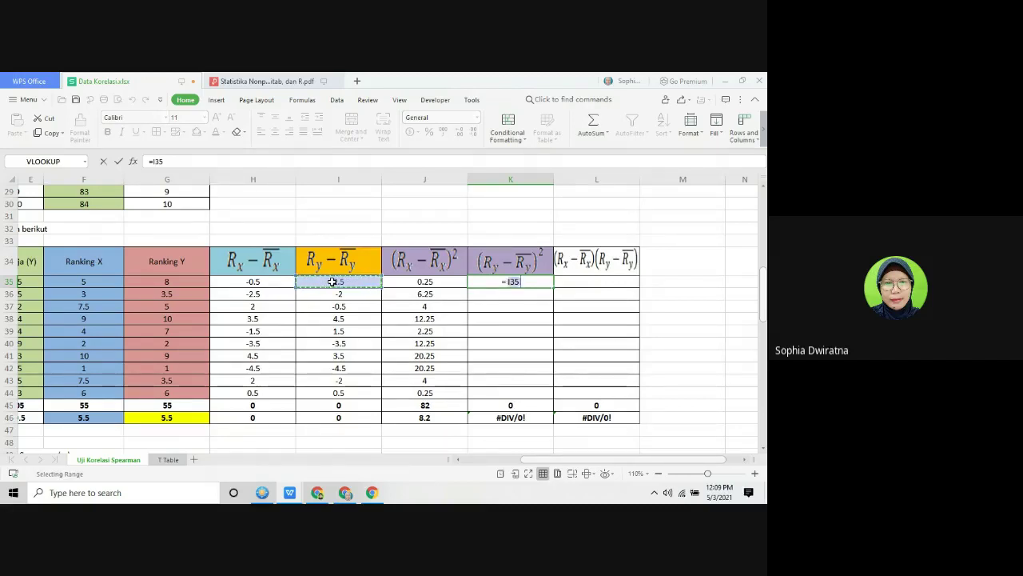
text(^2)
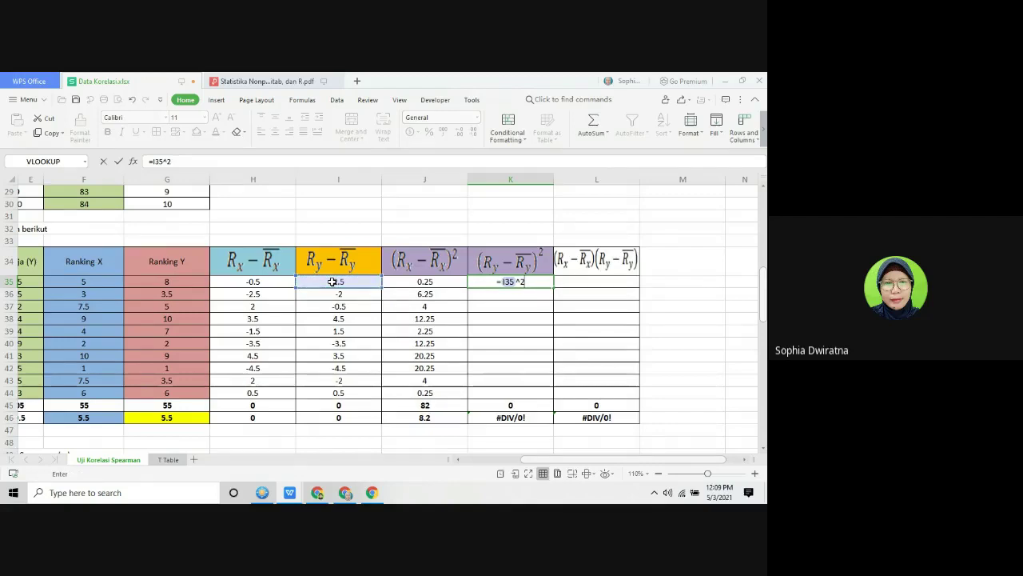
key(Return)
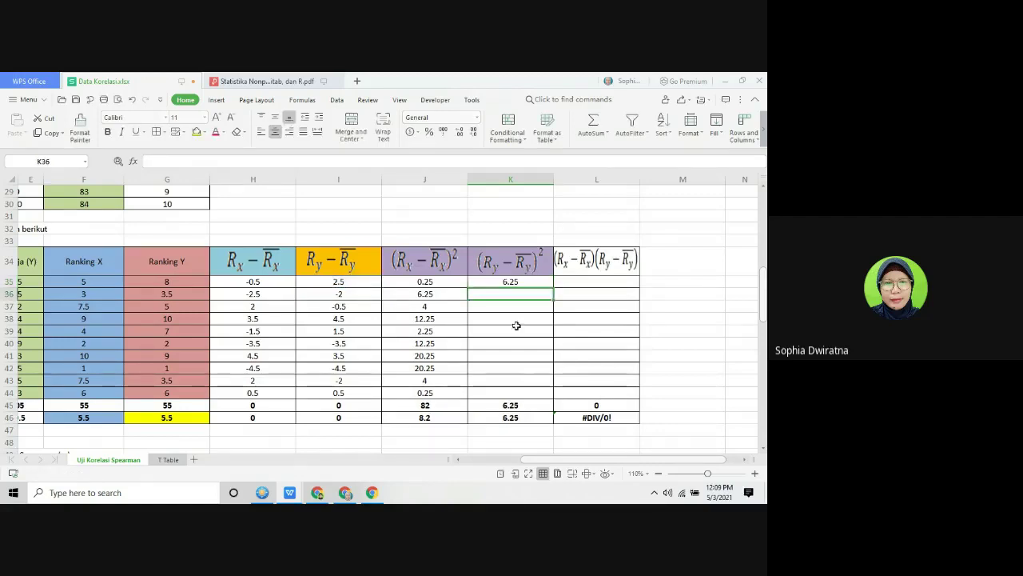
click(528, 281)
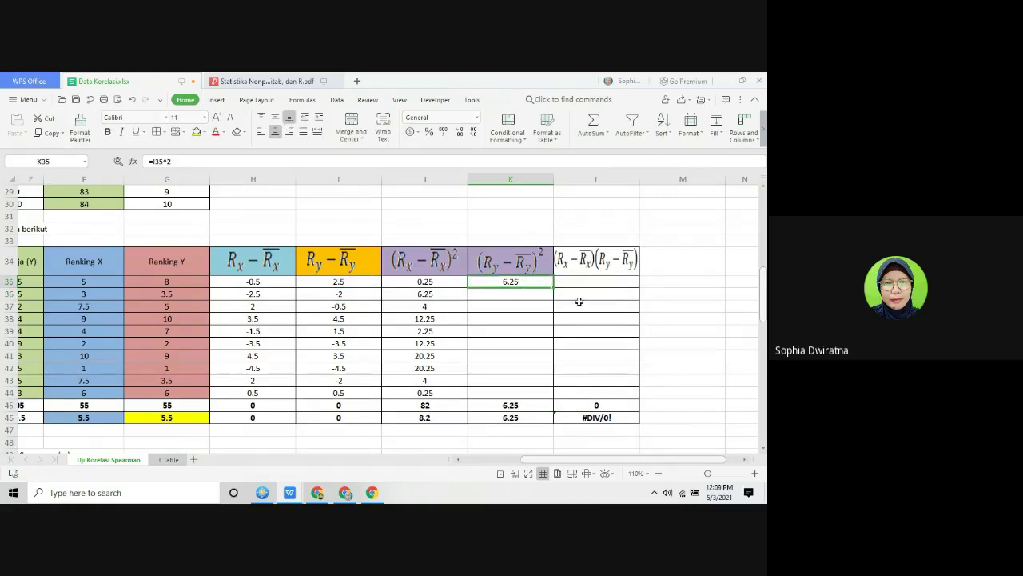
drag(551, 291, 582, 390)
click(577, 285)
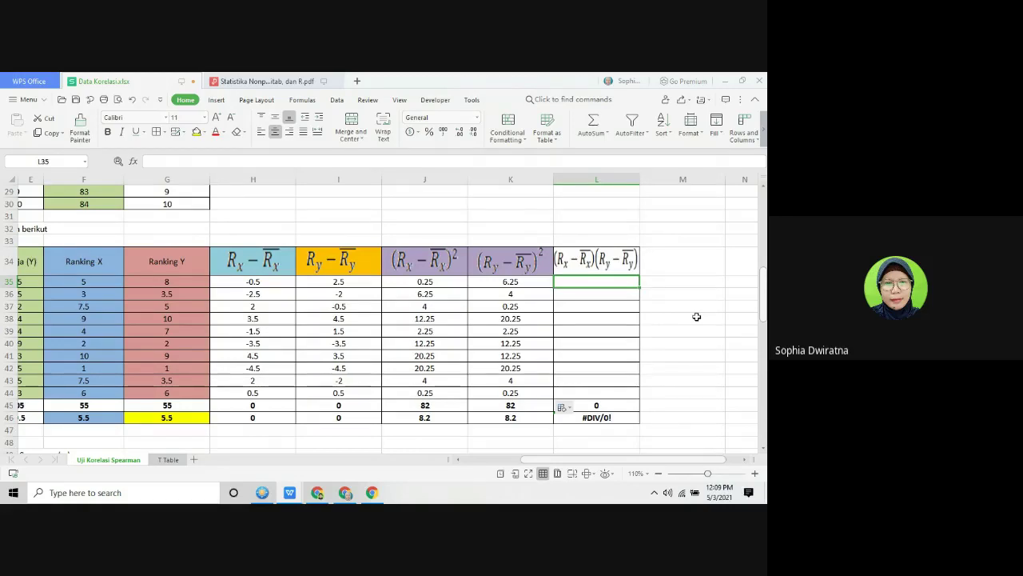
Step: Multiply the Ranking X and Ranking Y deviations with =H35*I35 in L35, and fill the formula down to L44
text(=)
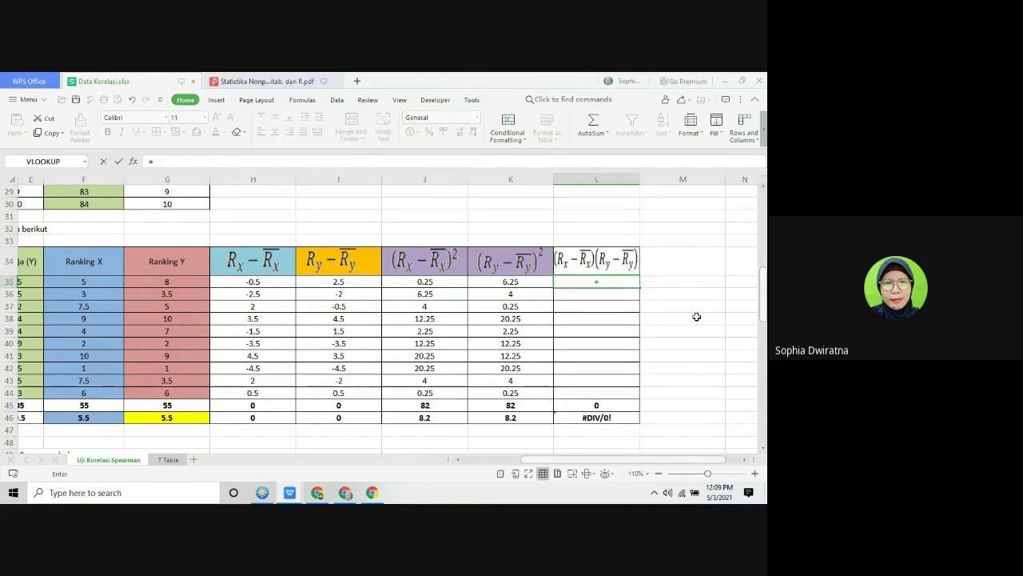
click(265, 282)
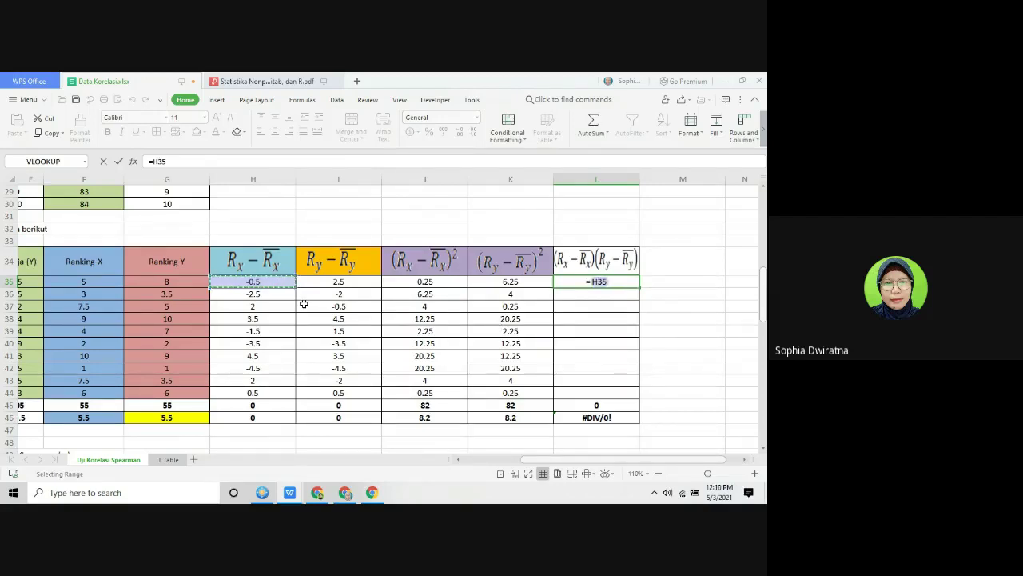
text(*)
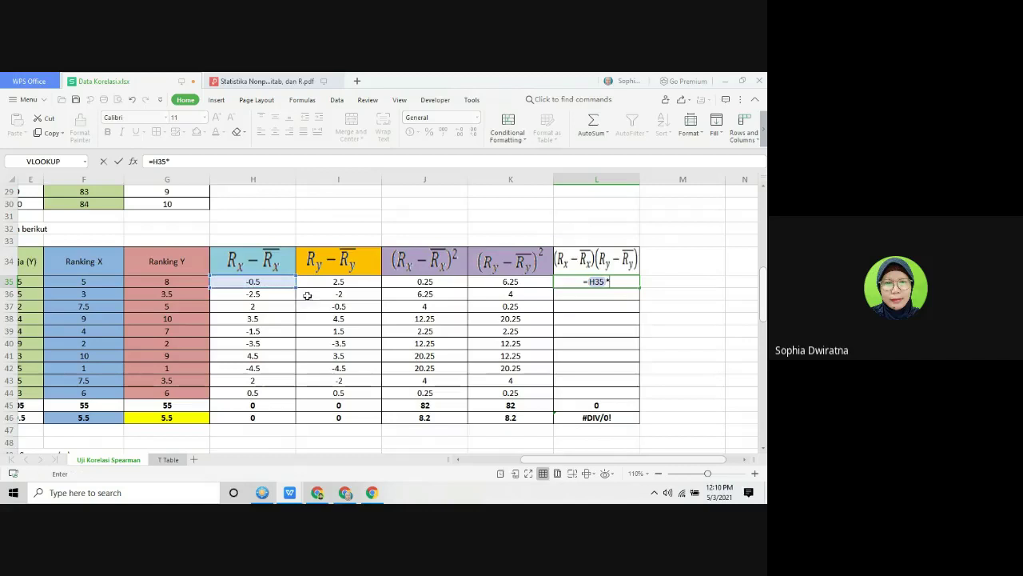
click(327, 283)
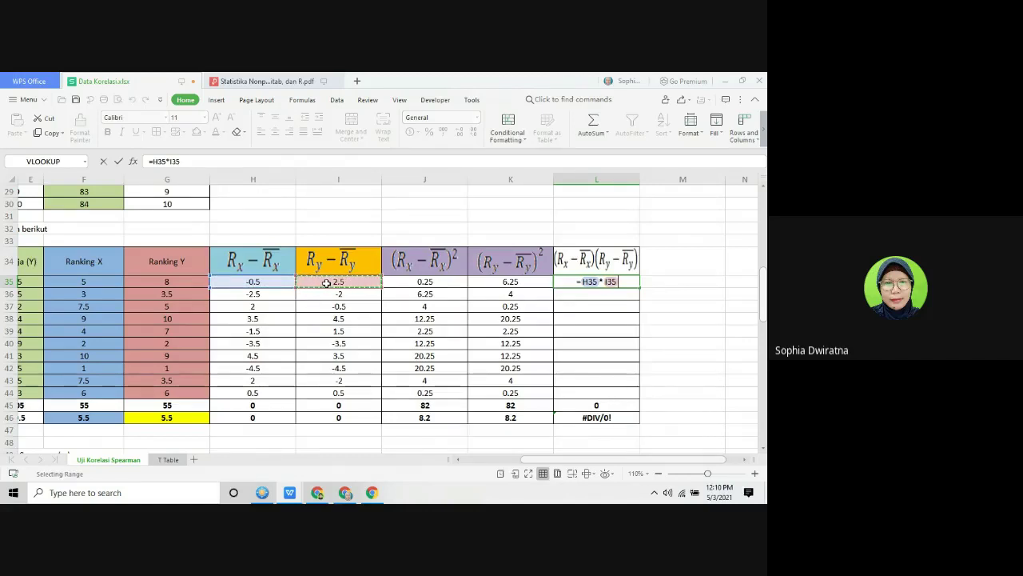
key(Return)
click(595, 283)
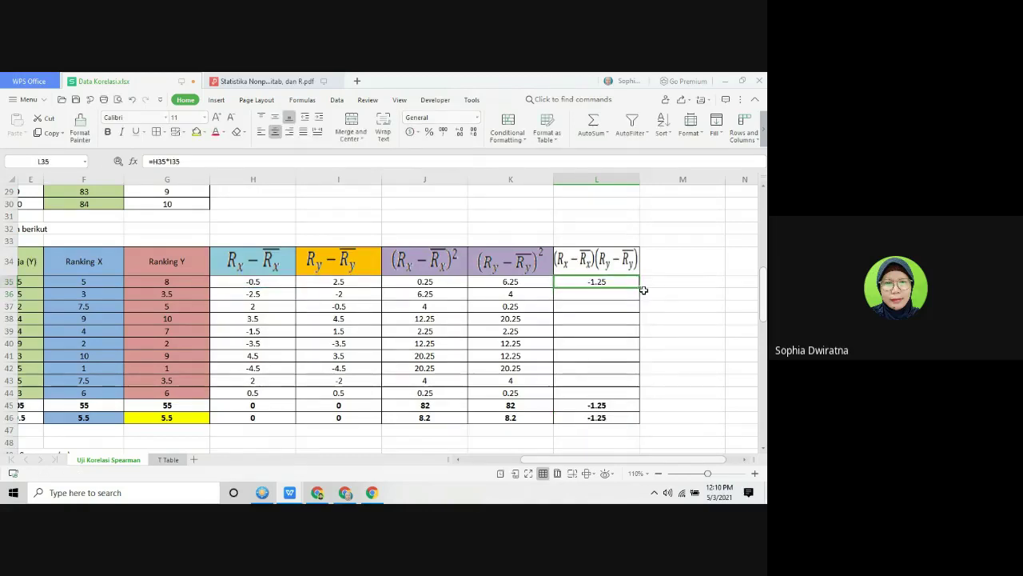
drag(642, 288, 639, 397)
key(Return)
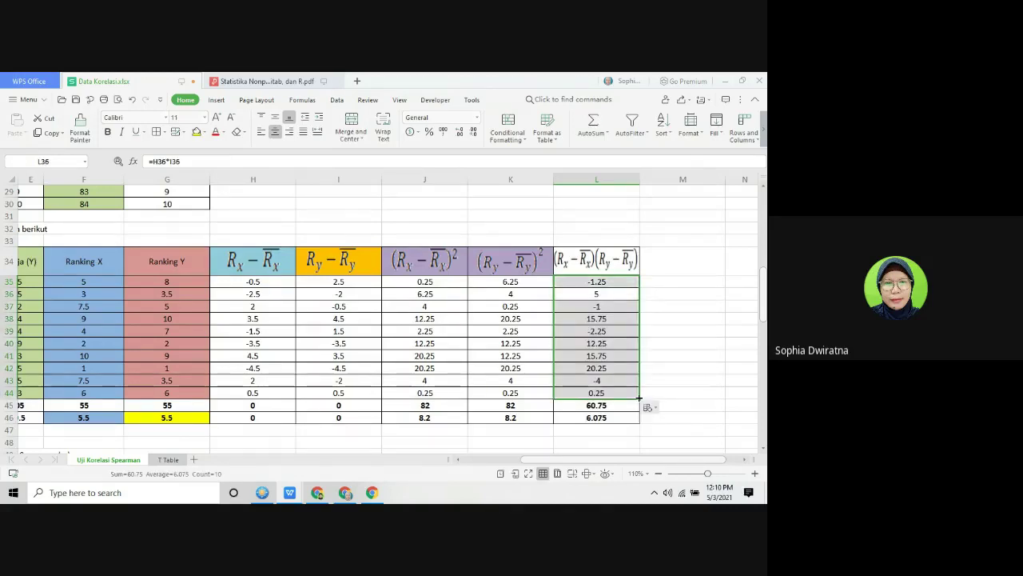
click(684, 337)
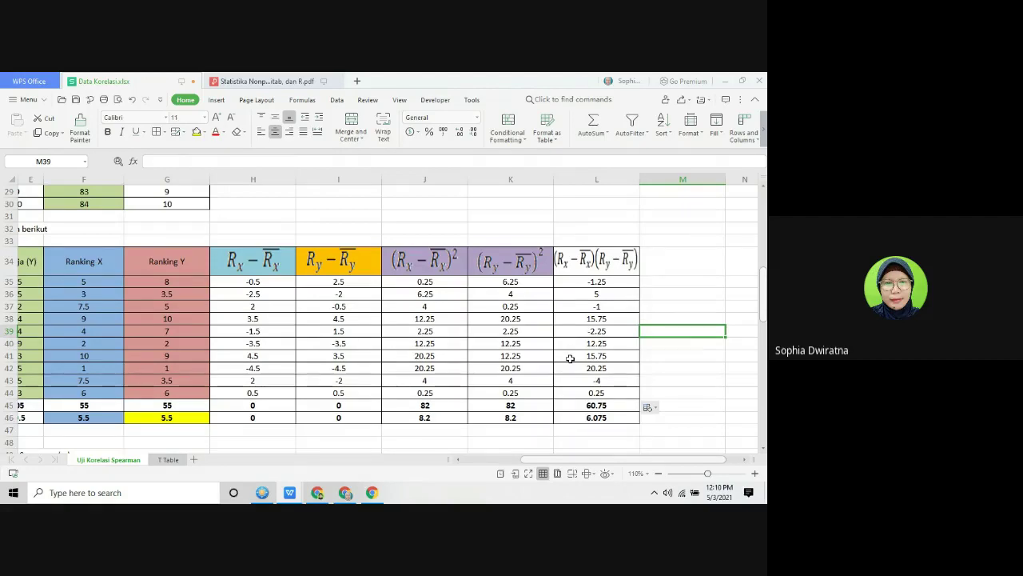
Step: Check the Jumlah formulas in J45, K45 and L45 against the Spearman coefficient formula in section c
click(439, 408)
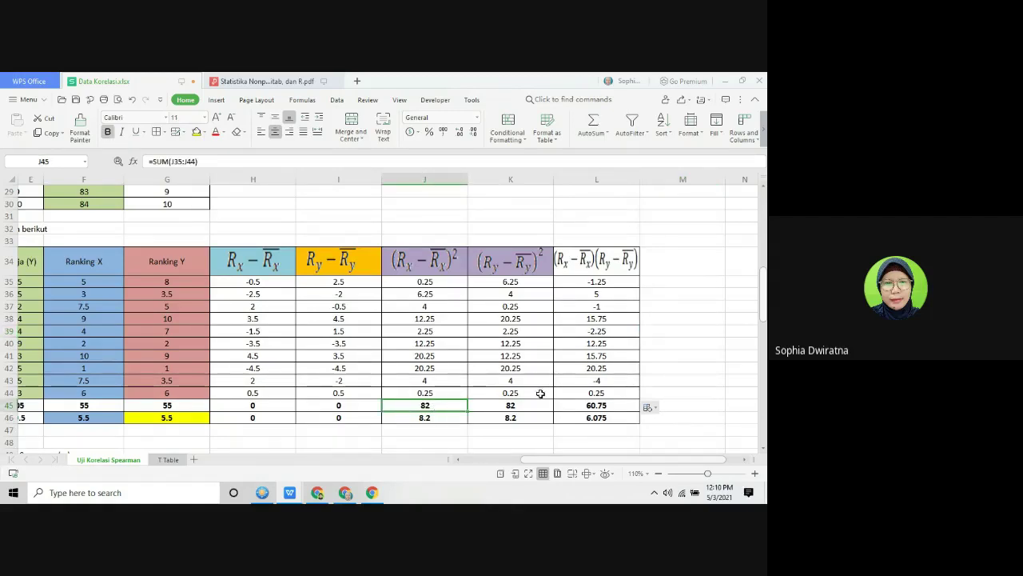
click(517, 408)
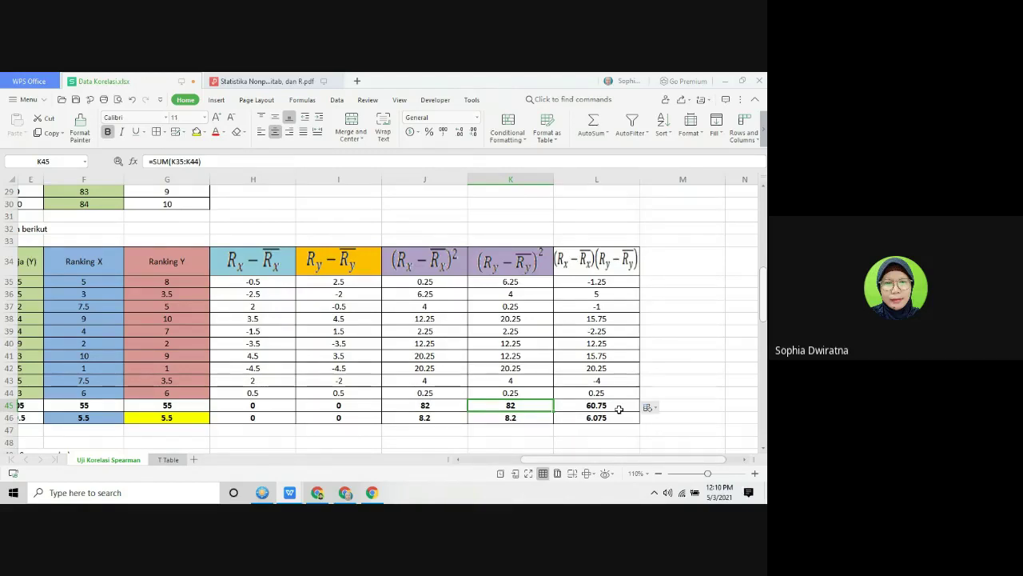
click(619, 409)
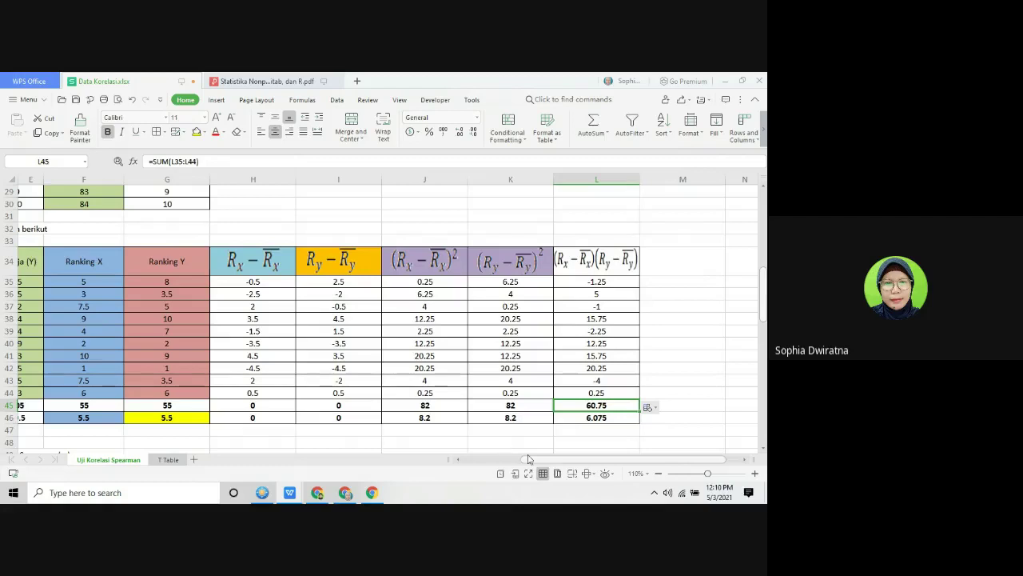
drag(528, 459, 398, 459)
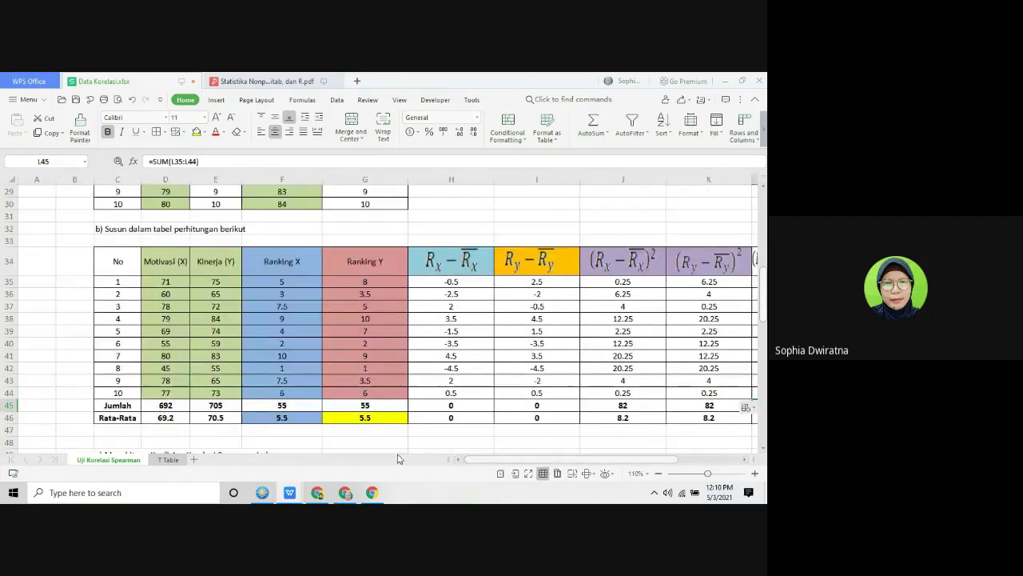
scroll(384, 440, down, 3)
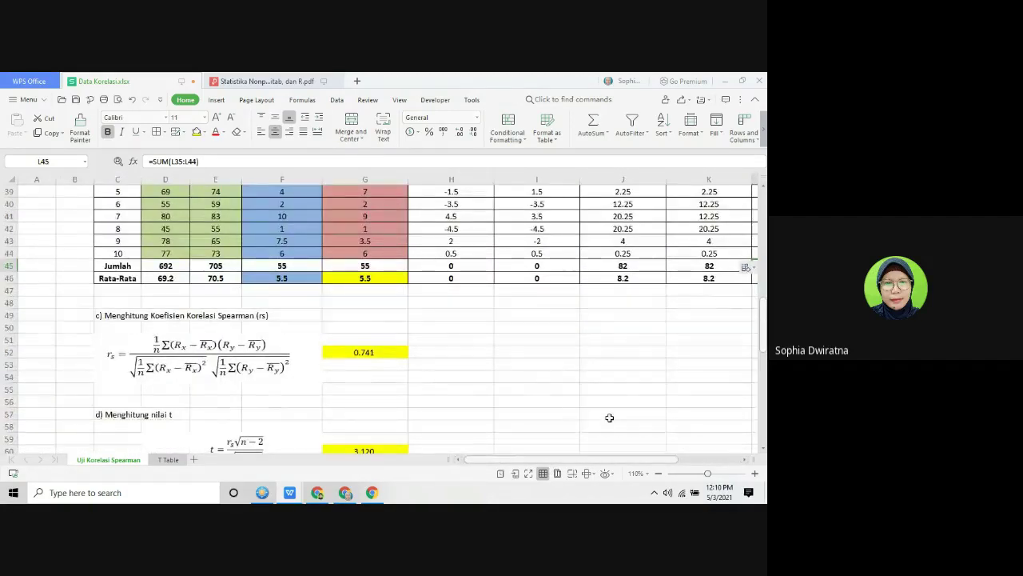
scroll(609, 417, up, 3)
drag(531, 459, 587, 459)
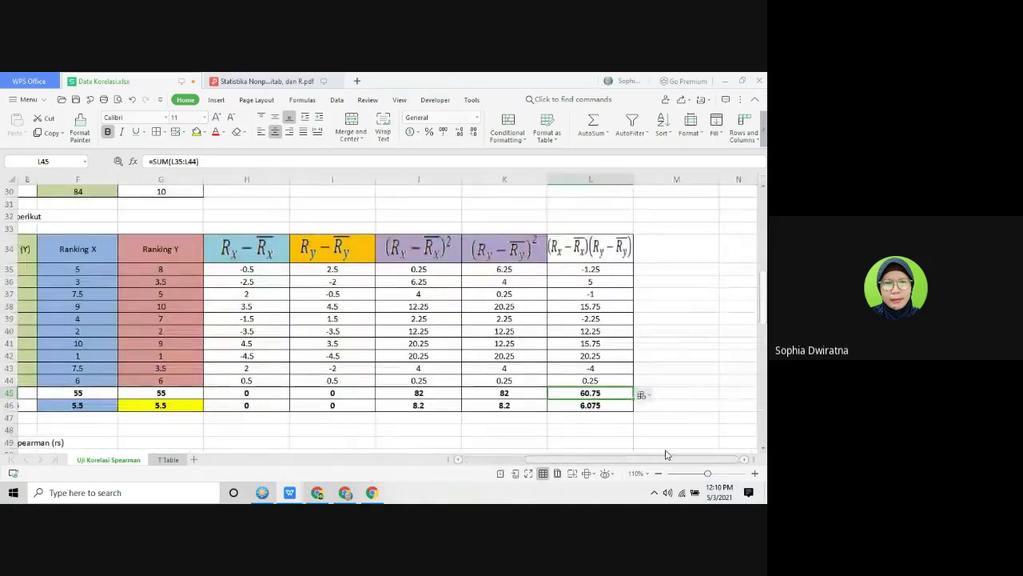
drag(667, 455, 480, 452)
scroll(283, 393, down, 1)
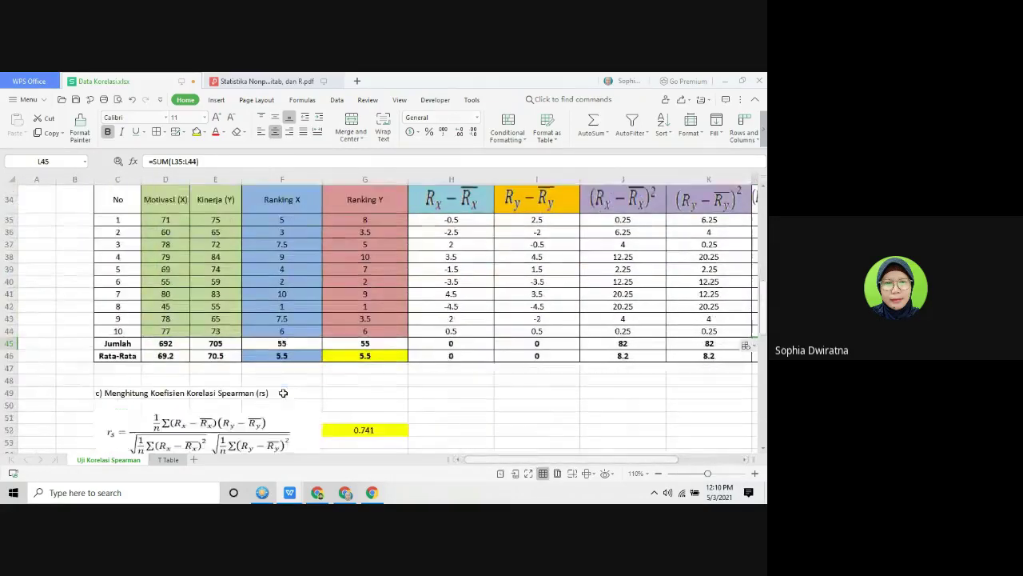
scroll(283, 392, down, 1)
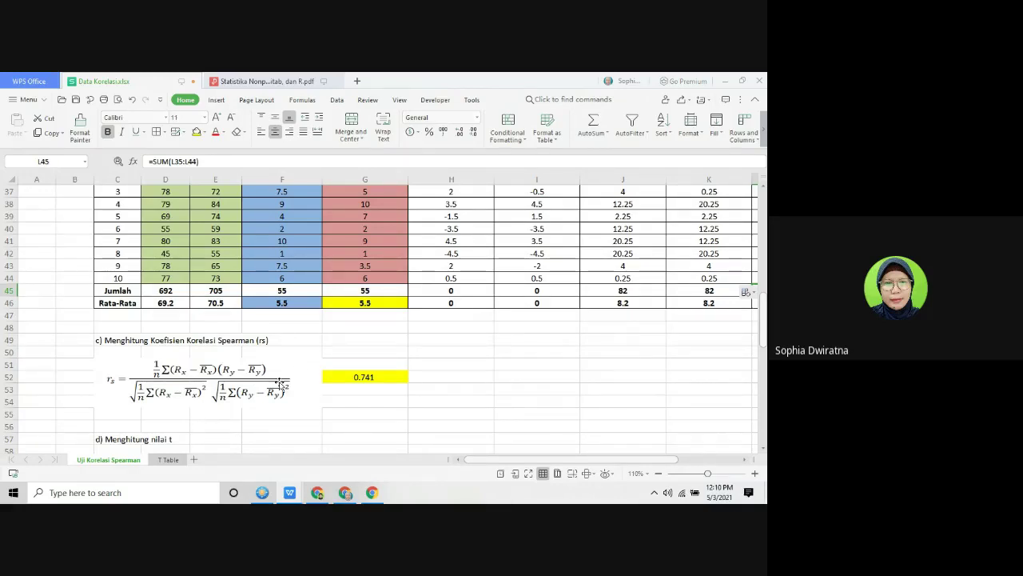
Step: Review the tied values in D27:D28 and F23:F24 and the rs formula picture that handles them
scroll(176, 256, up, 5)
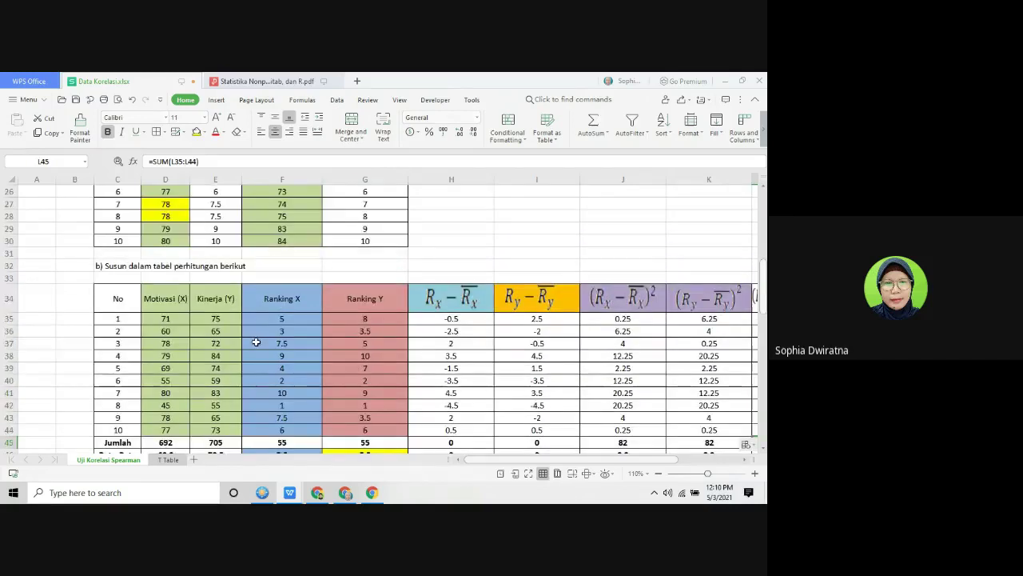
click(180, 256)
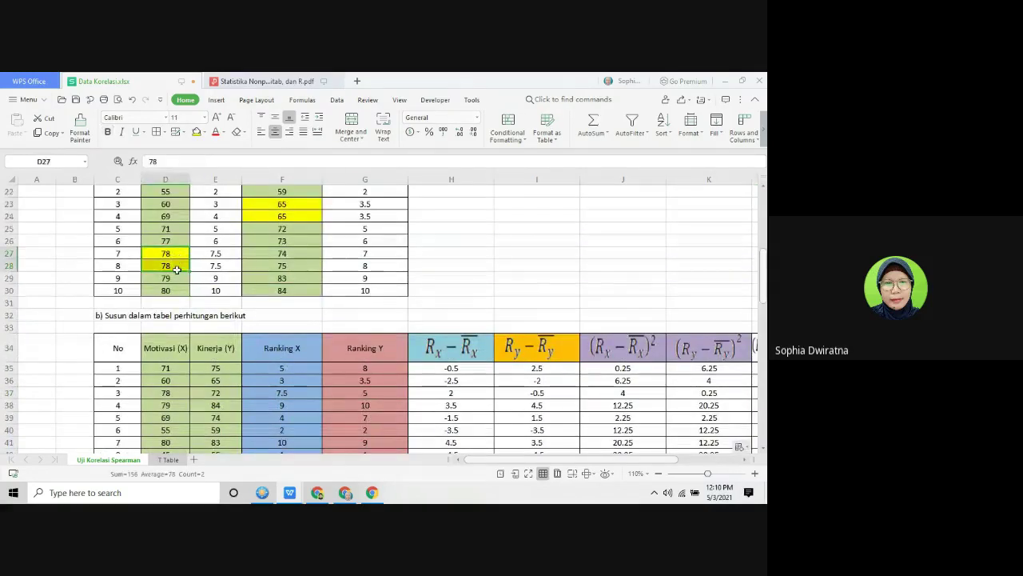
drag(302, 204, 302, 211)
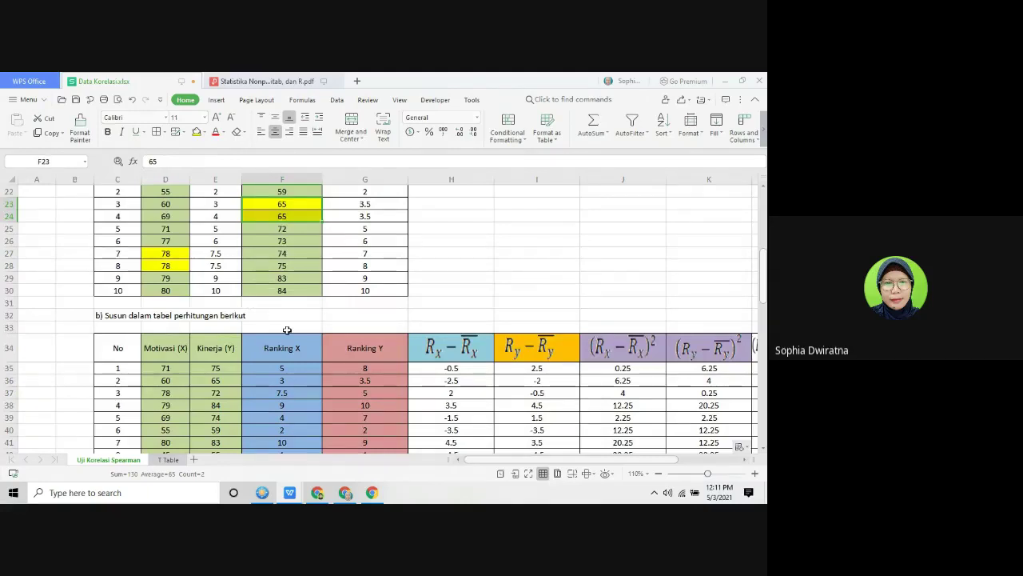
scroll(287, 330, down, 6)
click(206, 360)
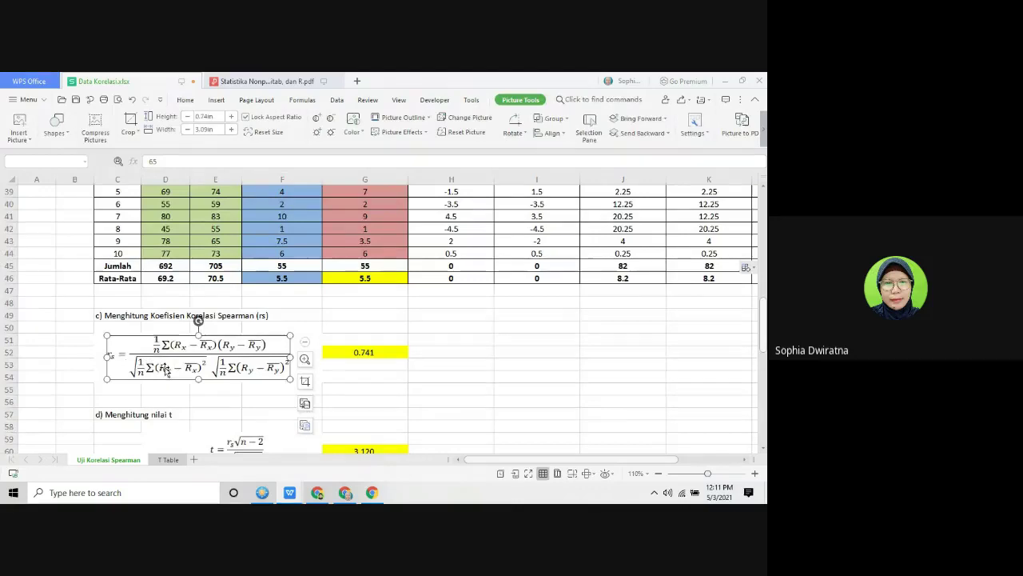
click(477, 386)
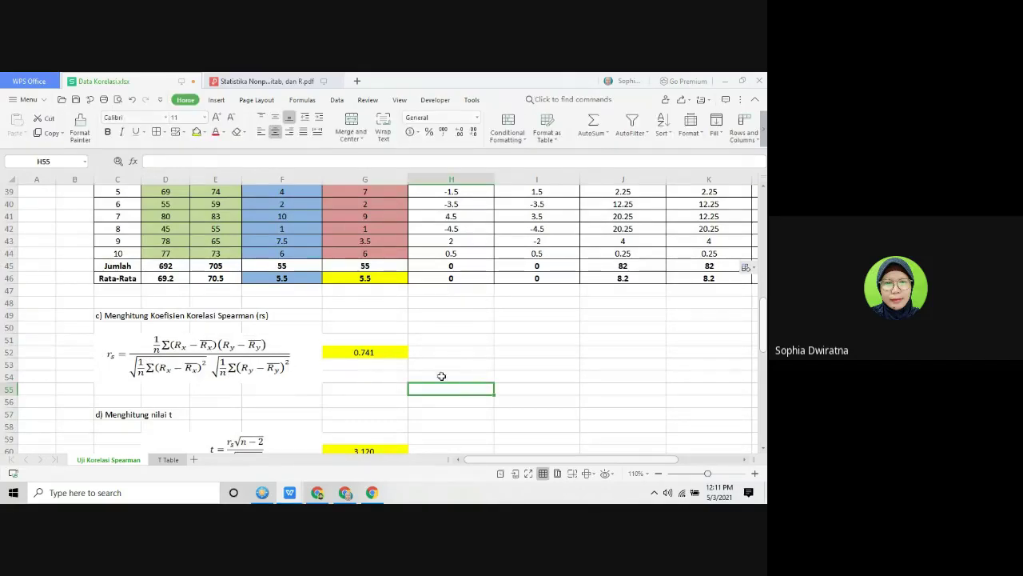
Step: Replace the Spearman coefficient formula in G52 with a new one starting with the numerator and division sign, =((1/10)*L45)/
click(372, 353)
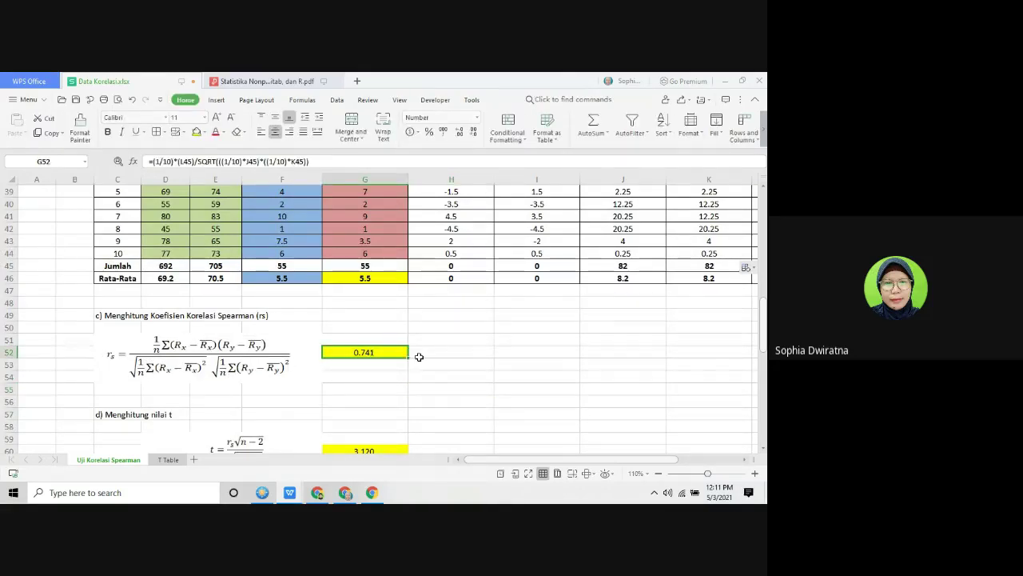
text(=)
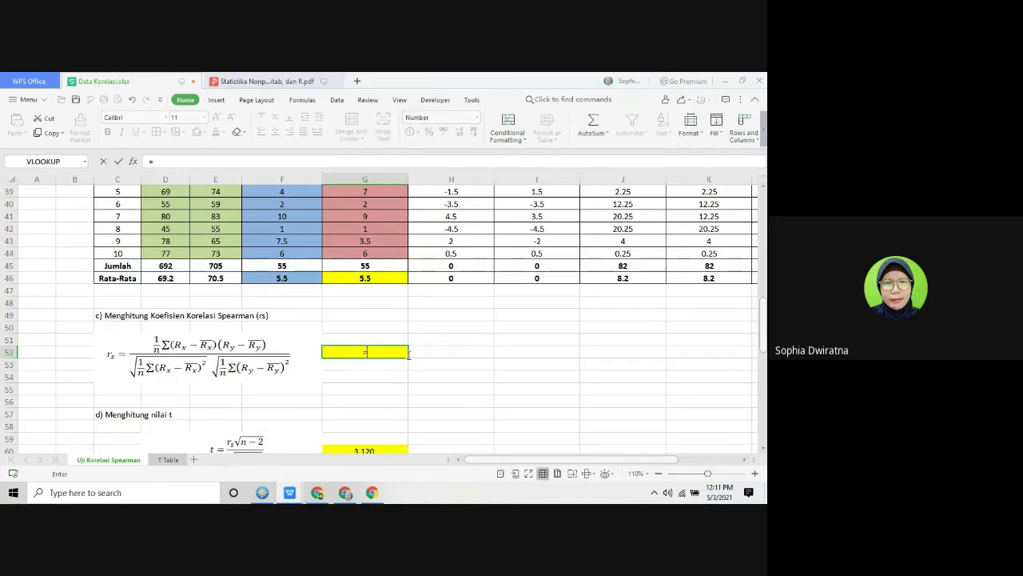
text((1/10))
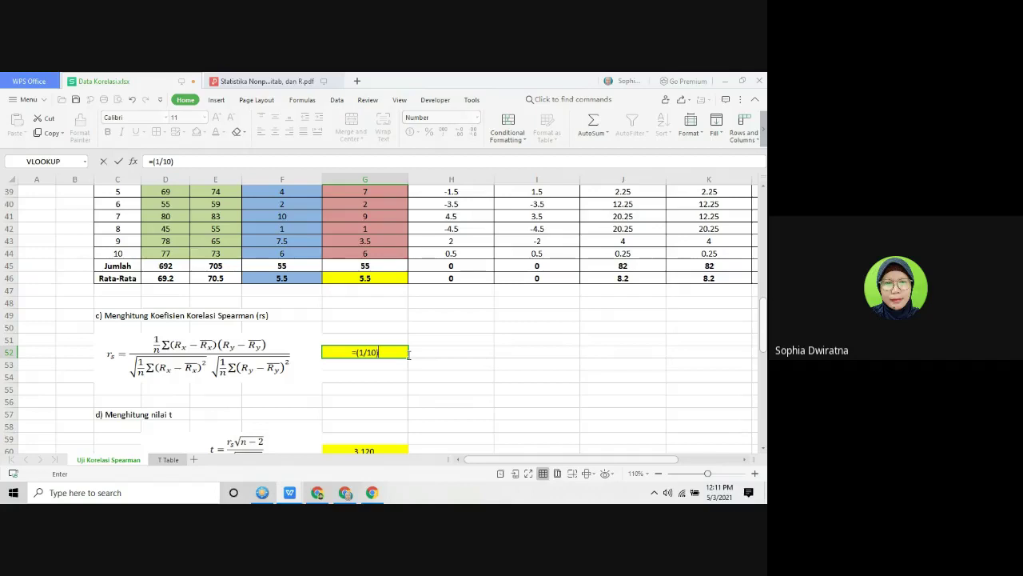
text(*)
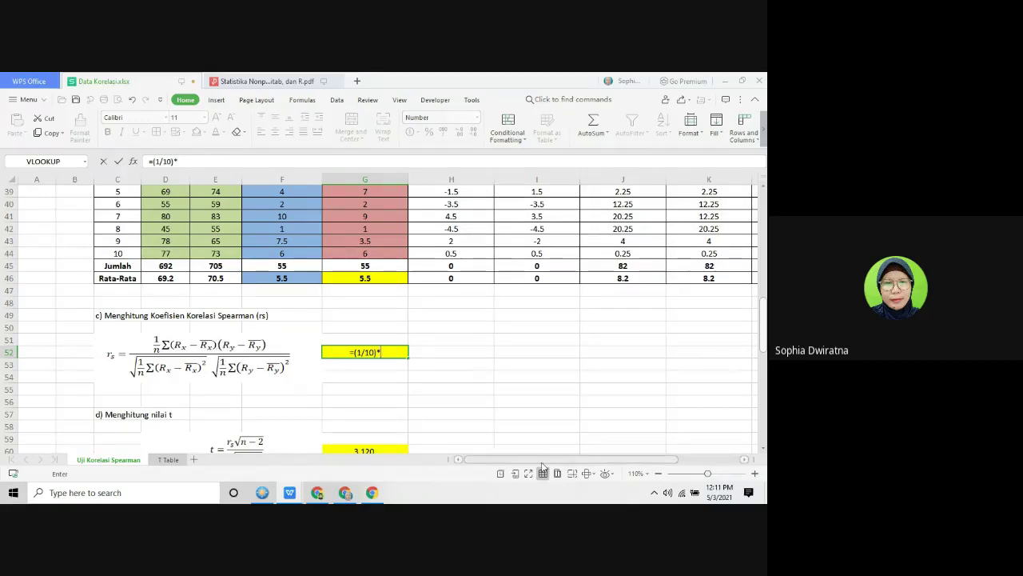
scroll(592, 423, right, 5)
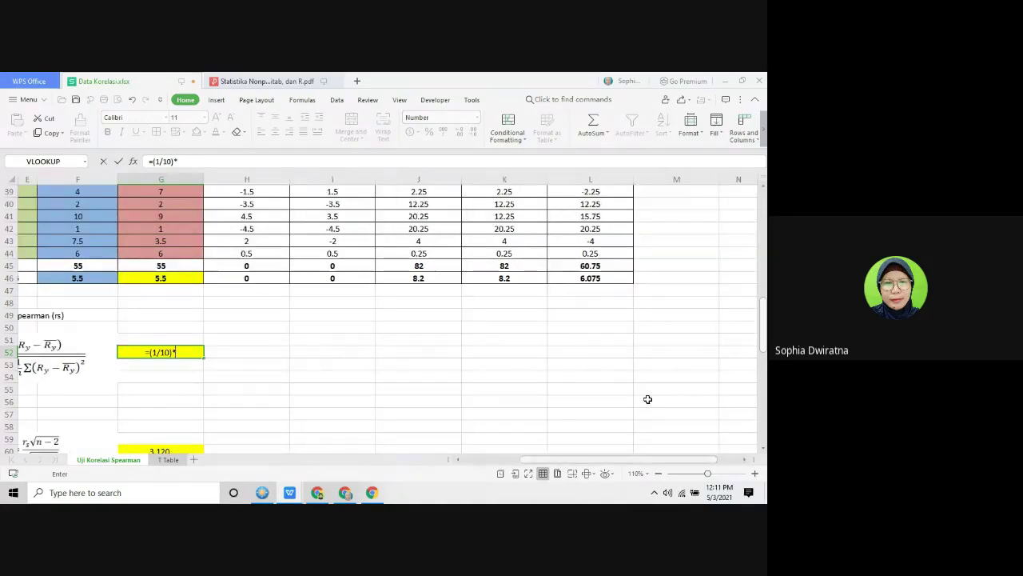
click(588, 265)
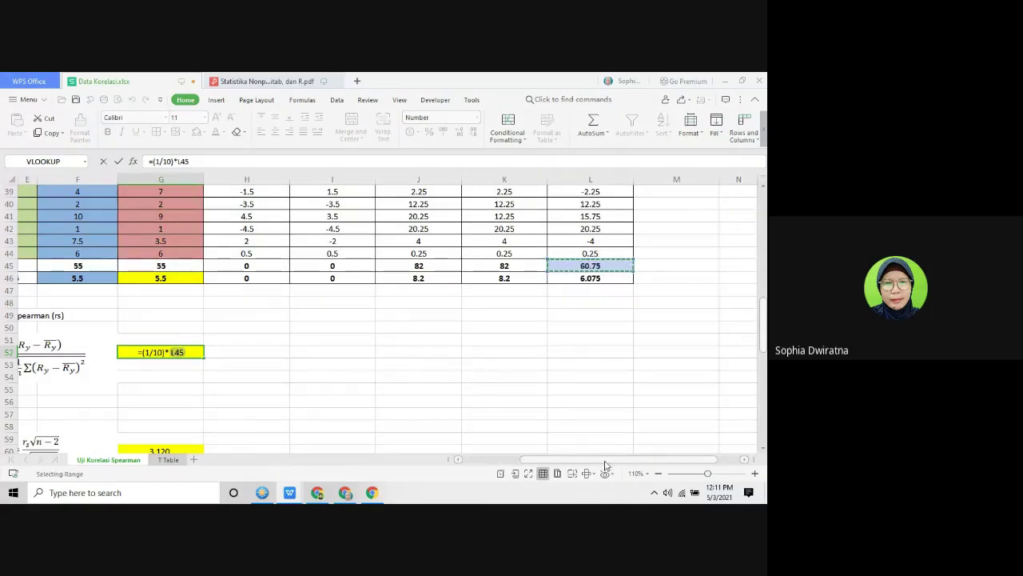
scroll(605, 462, left, 5)
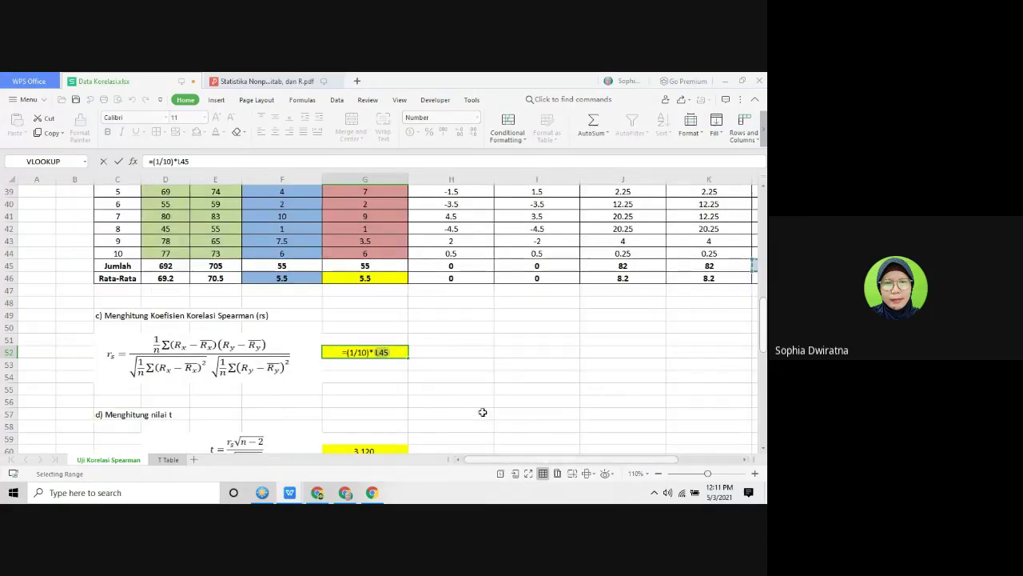
text(/)
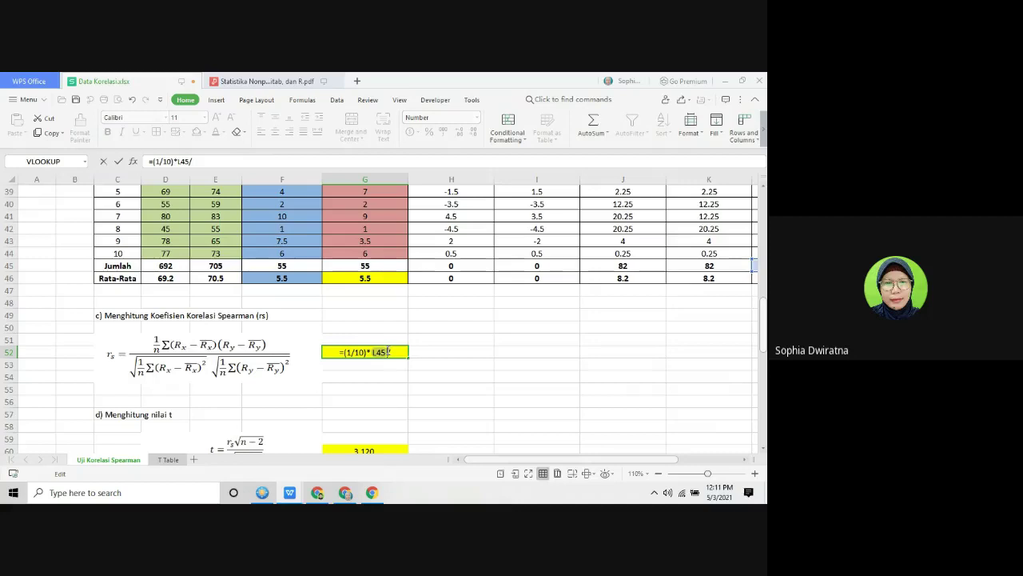
click(386, 352)
text())
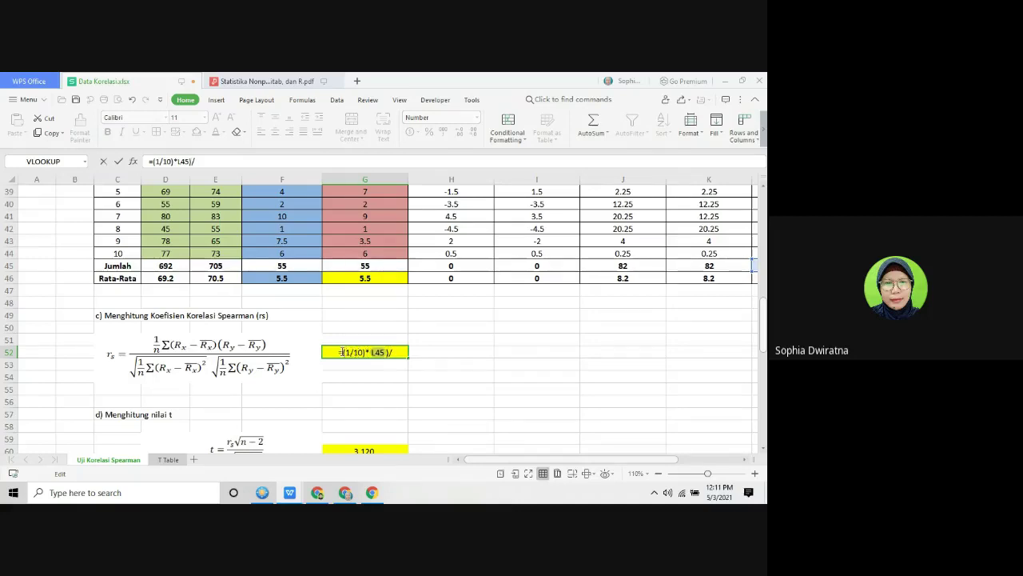
text(()
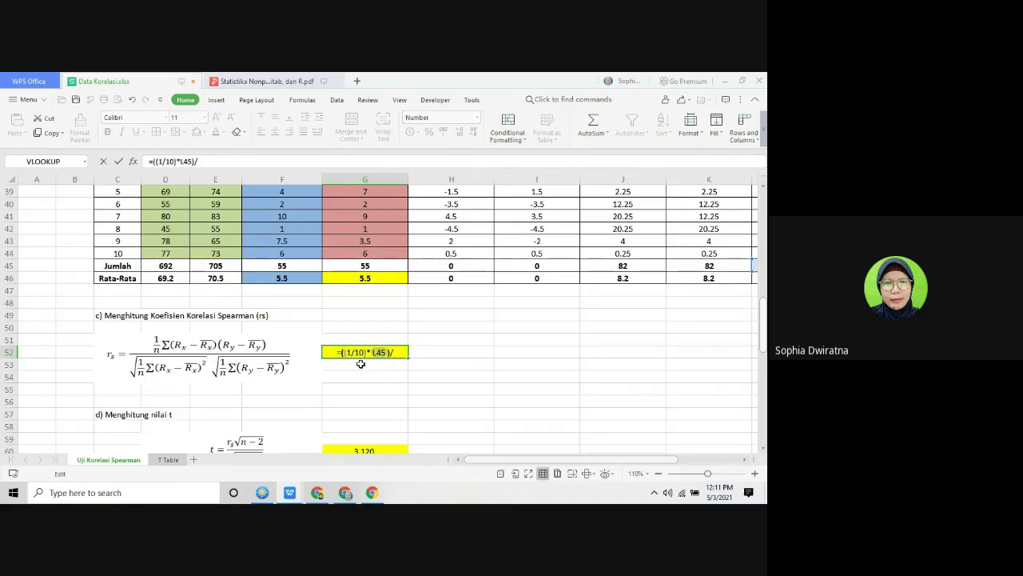
Step: Continue the G52 formula with the start of the denominator's first square root, (sqrt((1/10)*
click(397, 352)
text(()
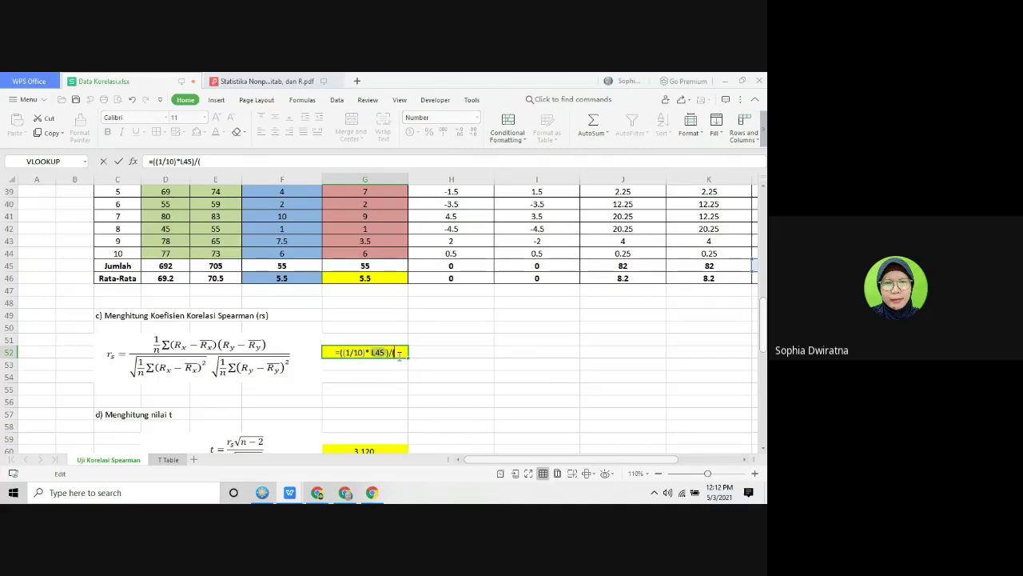
text(sqrt)
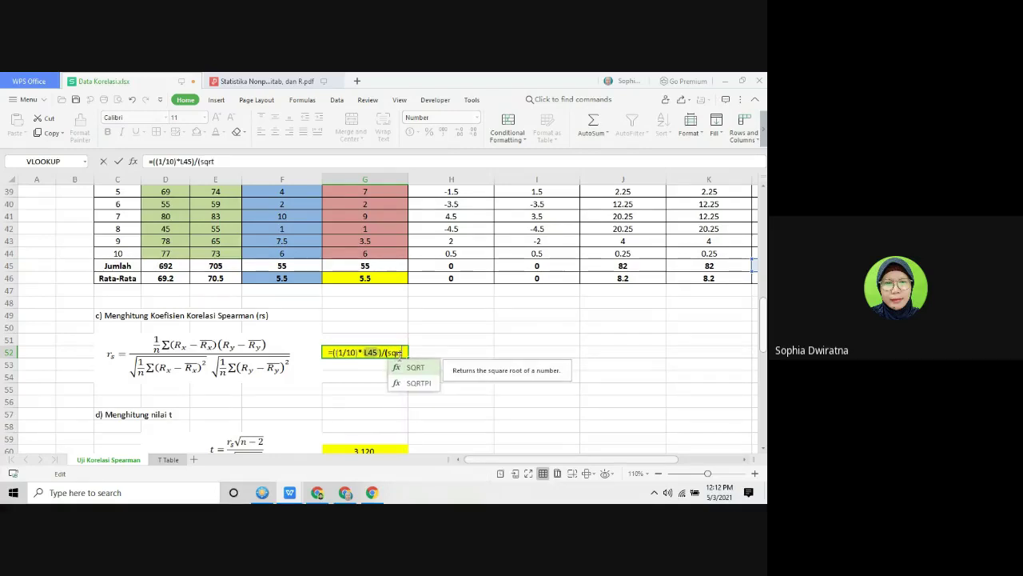
text(()
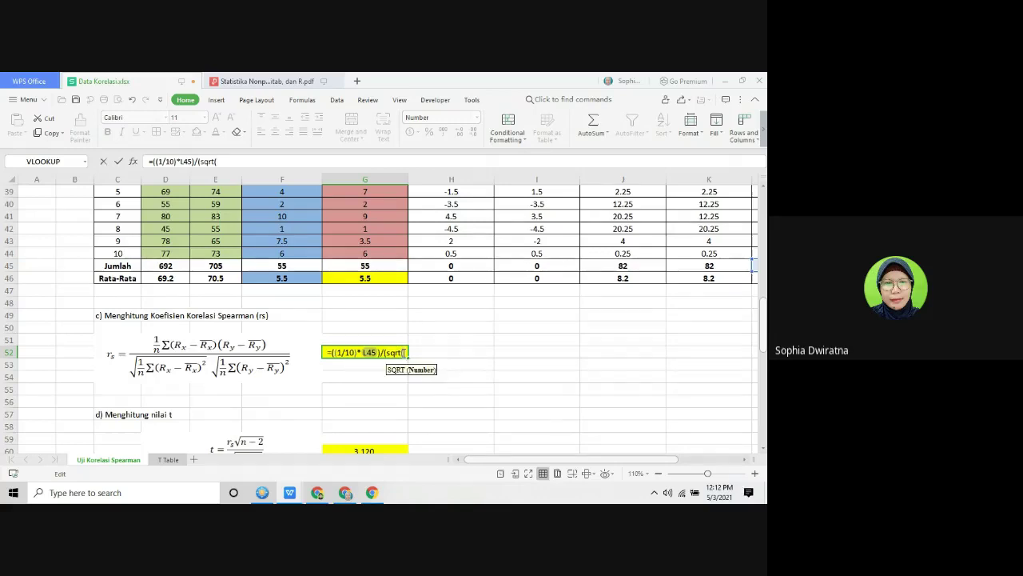
text(1)
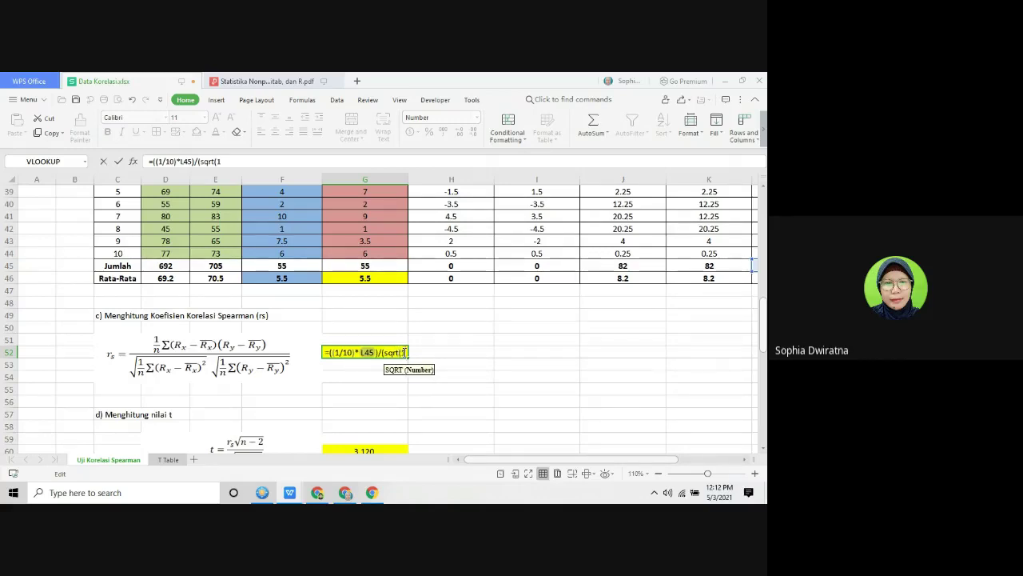
text(/)
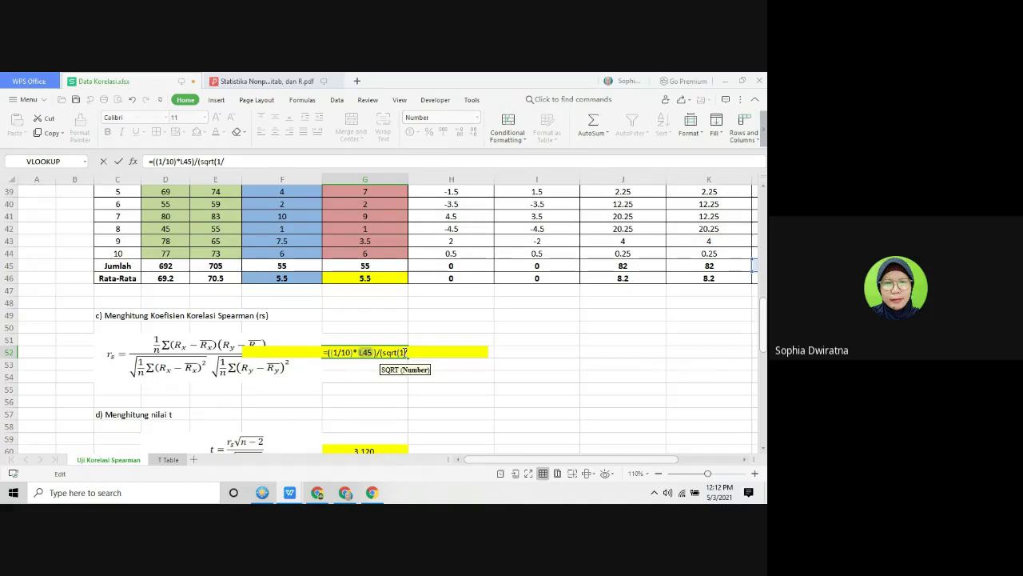
text(10)
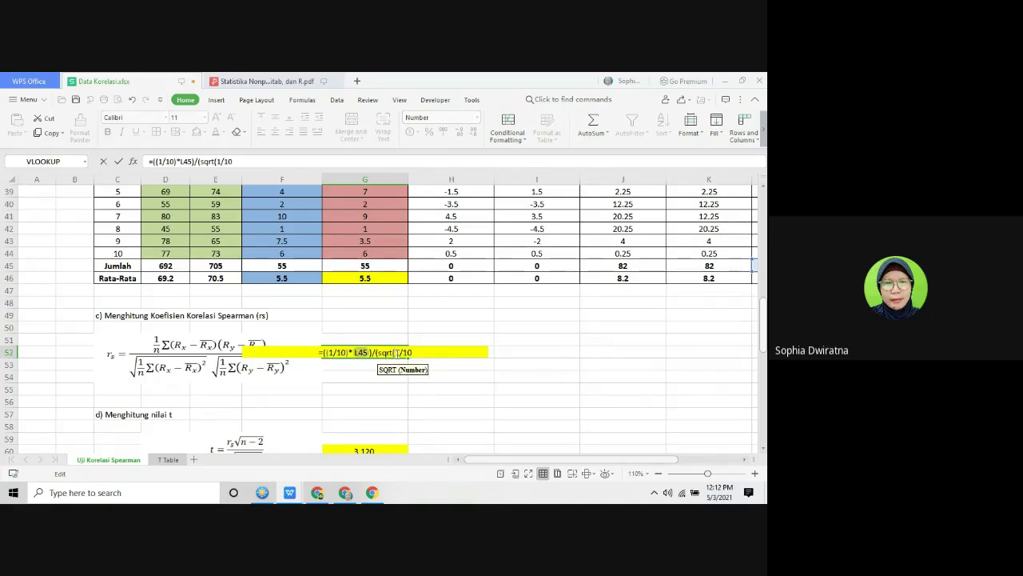
click(396, 353)
text((1/10)
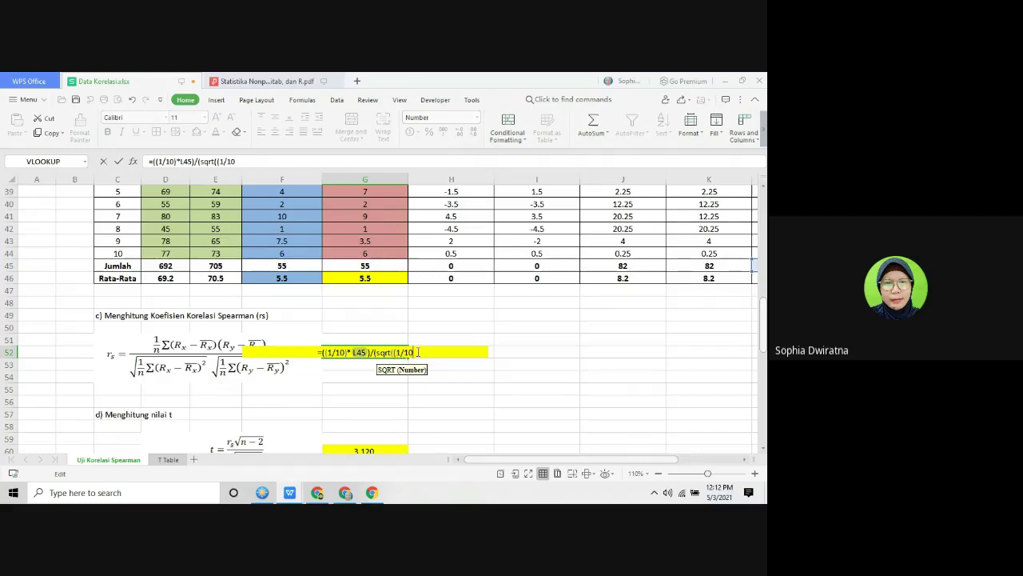
text()*)
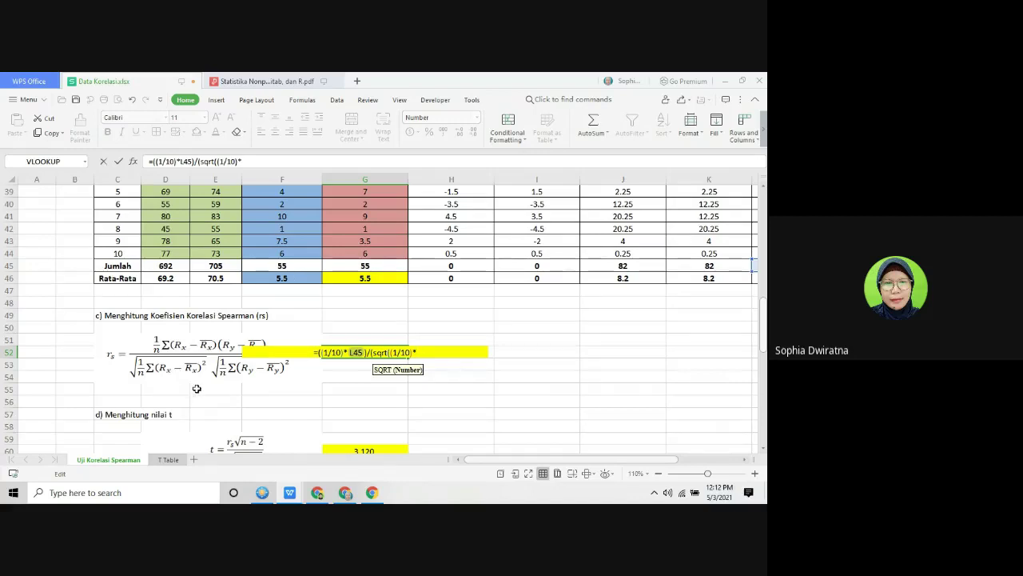
Step: Reference the Jumlah of squared Ranking X deviations, J45, in the first square root and close its parentheses
scroll(580, 348, up, 2)
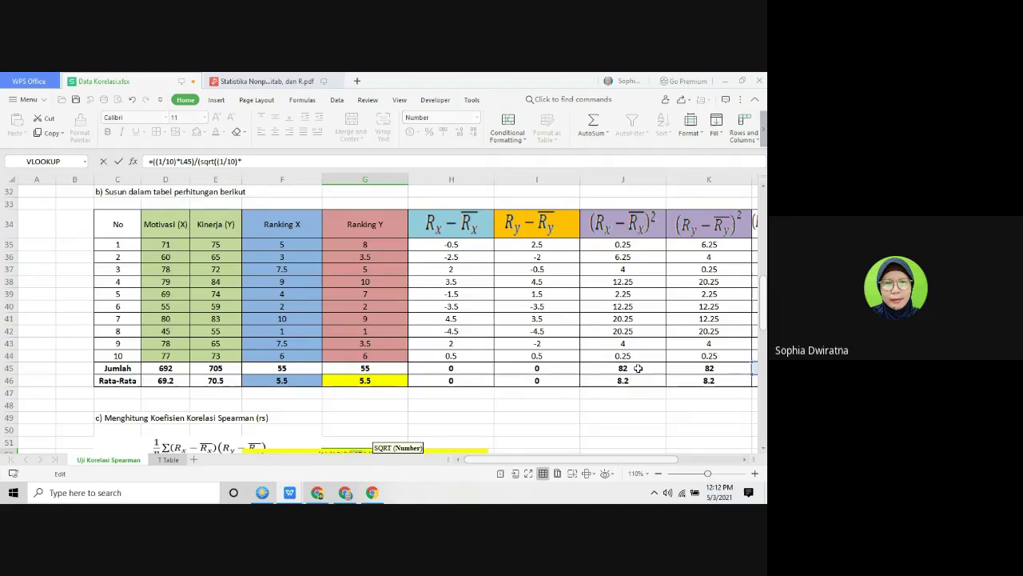
click(639, 368)
scroll(549, 380, down, 2)
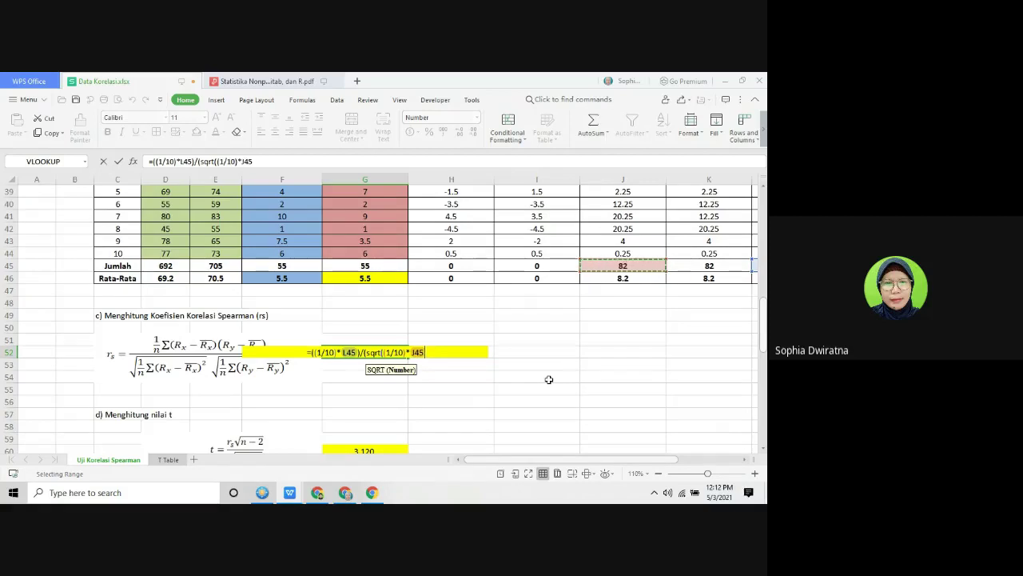
text()*J45)
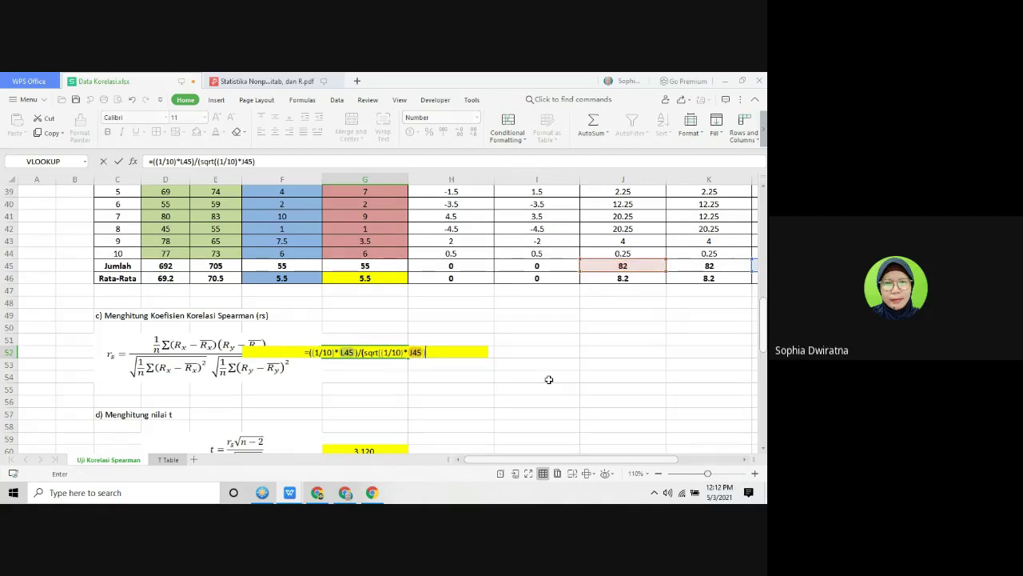
text()*()
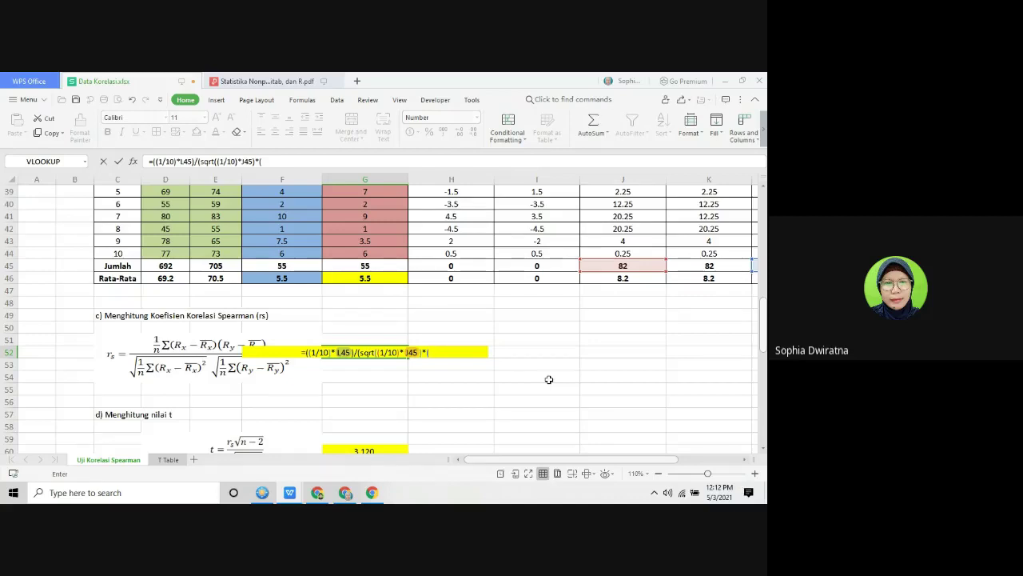
key(BackSpace)
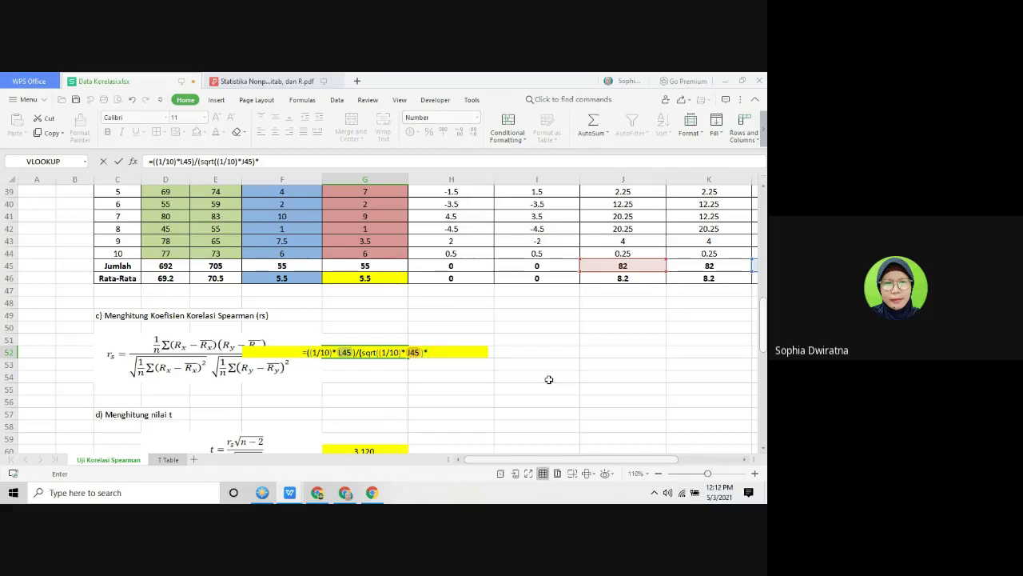
key(BackSpace)
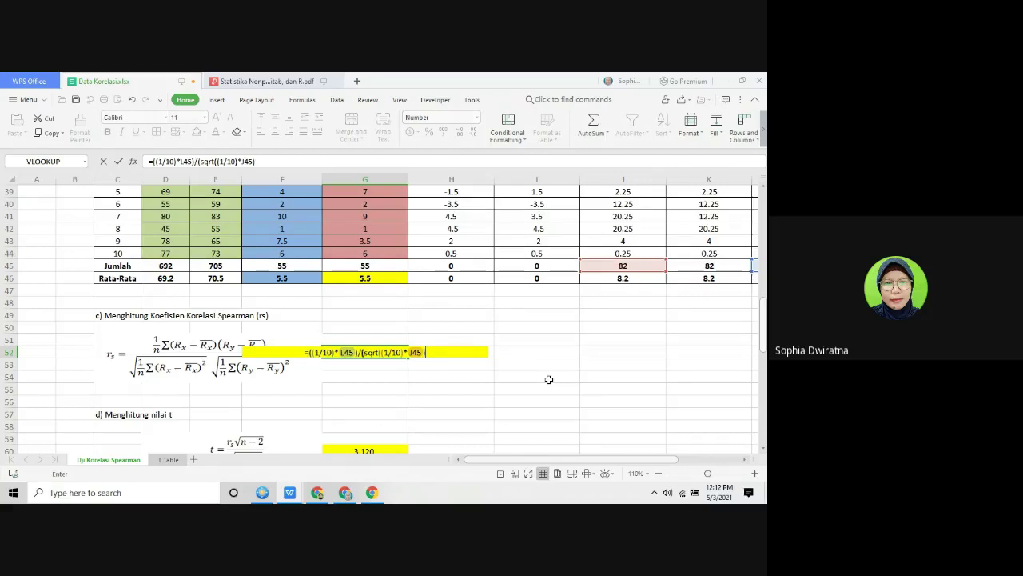
text())
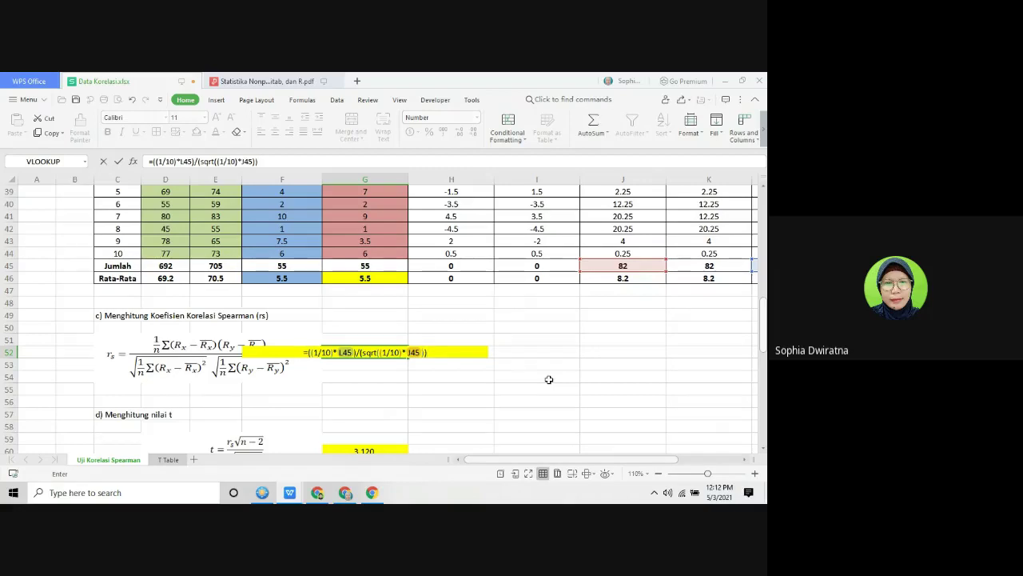
Step: Multiply by the second square root, *(sqrt((1/10)*K45)), and enter the Spearman coefficient formula in G52
text(*(sqrt)
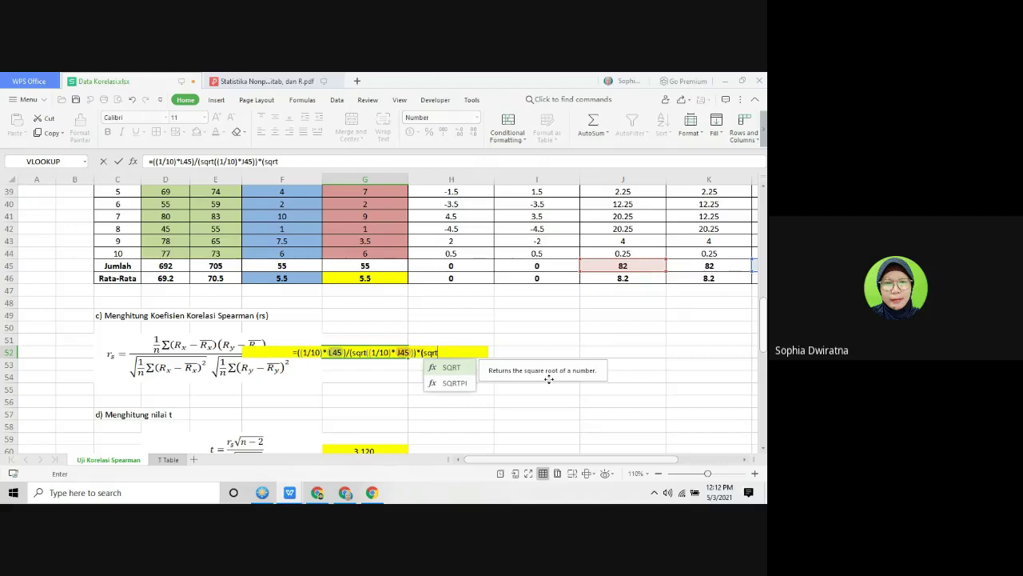
text(()
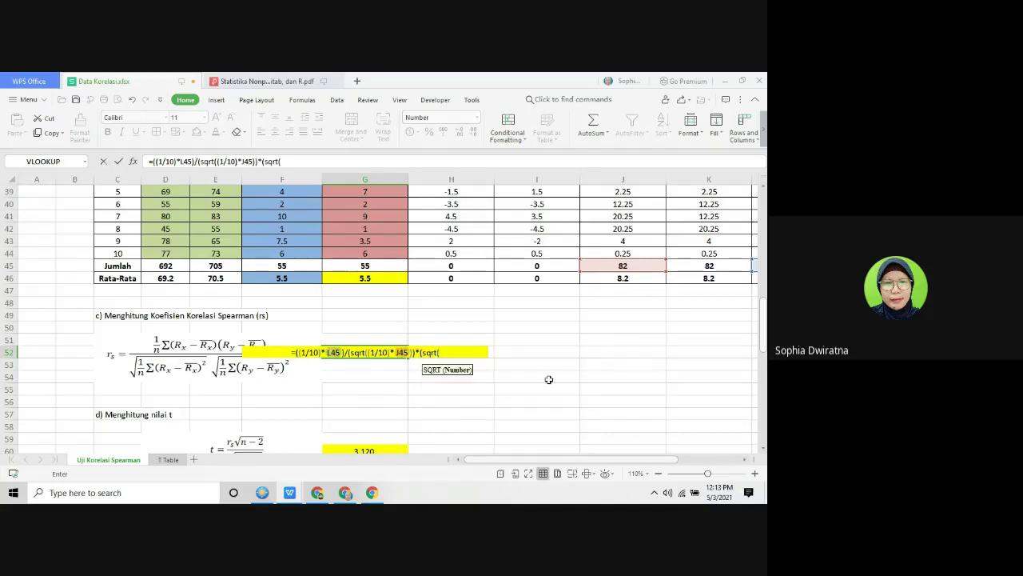
text((1/10)
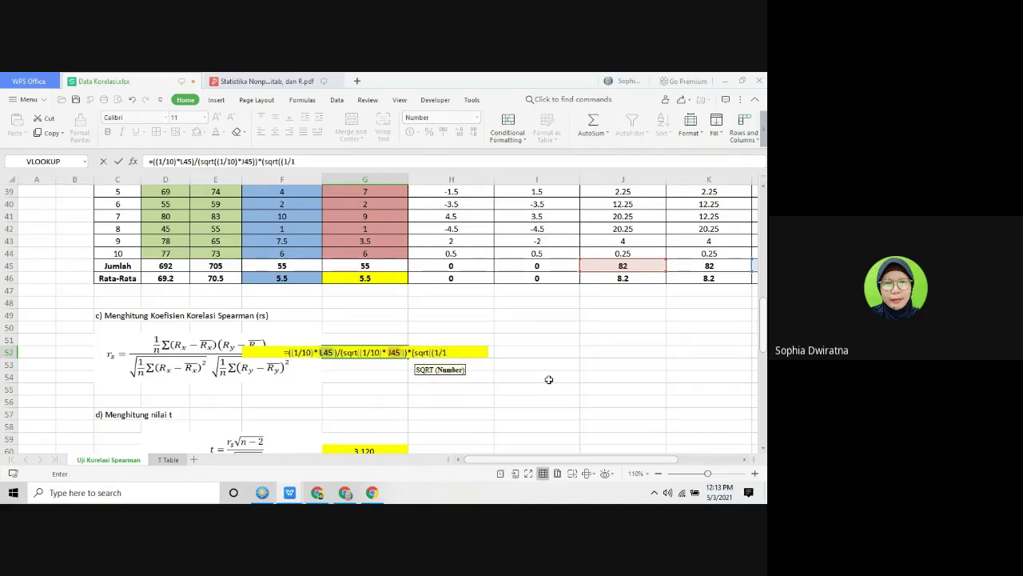
text()*)
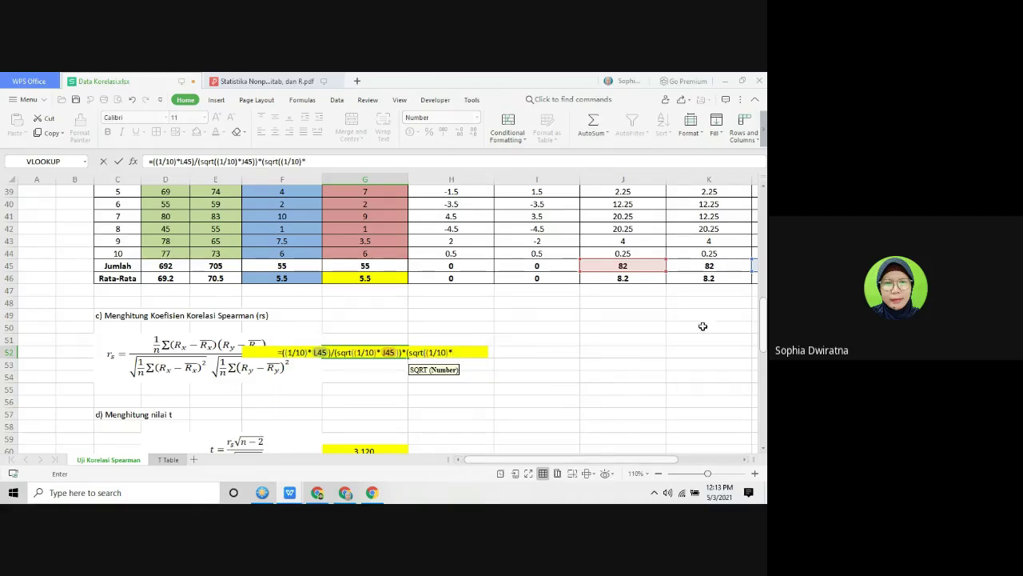
click(709, 267)
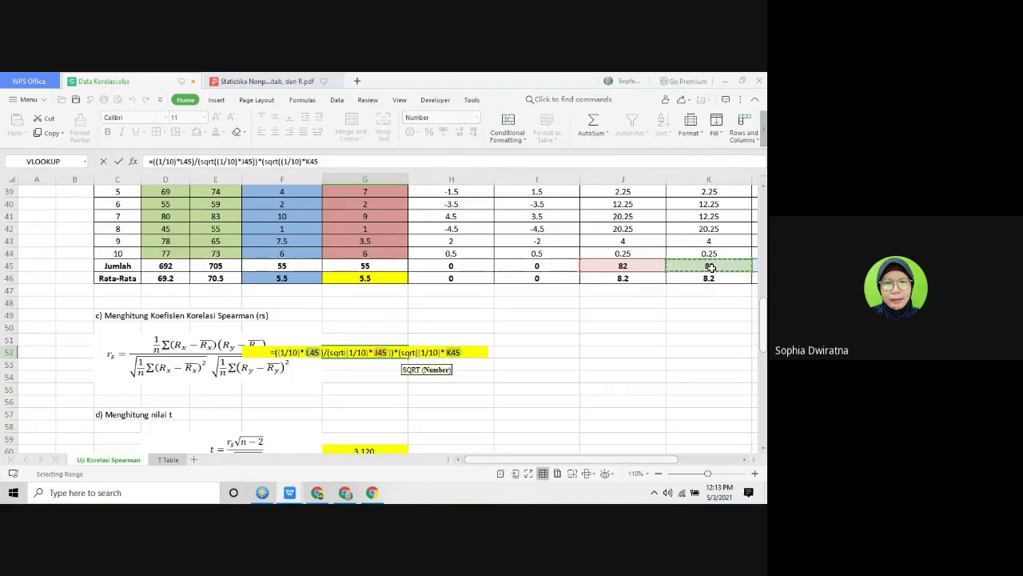
text())
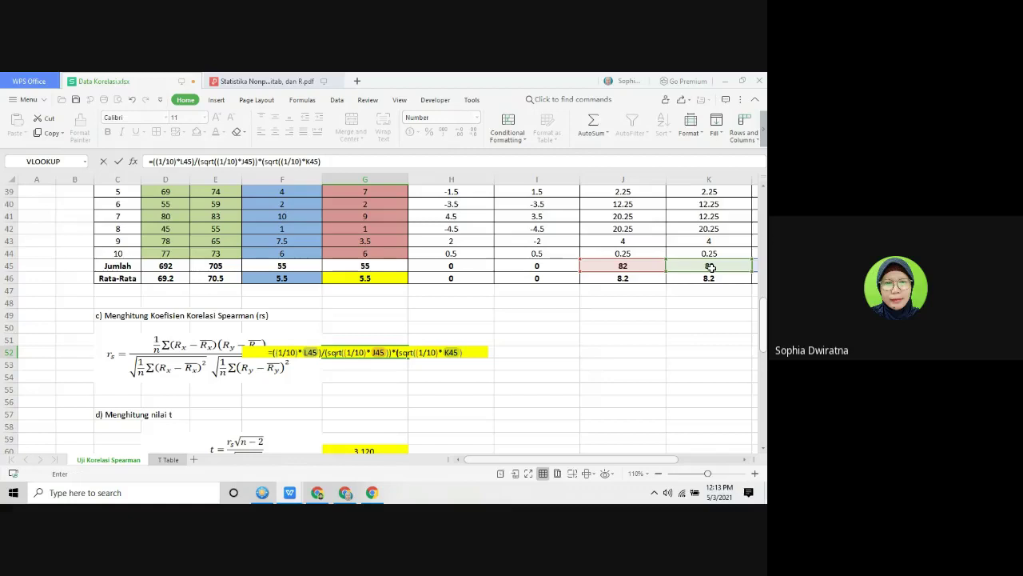
text())
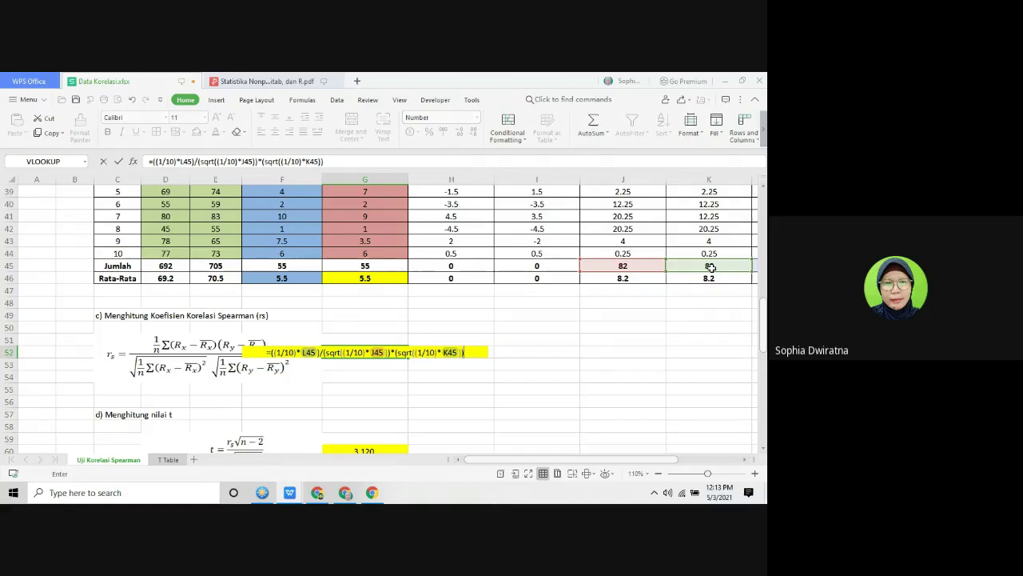
key(Return)
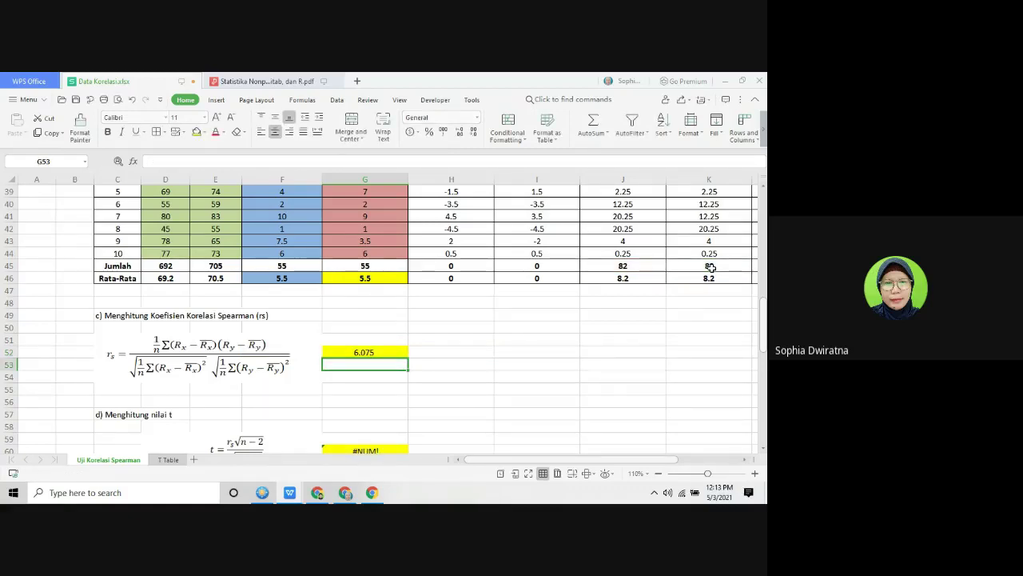
Step: Enclose the whole denominator of G52 in parentheses, giving =((1/10)*L45)/((SQRT((1/10)*J45))*(SQRT((1/10)*K45)))
key(Up)
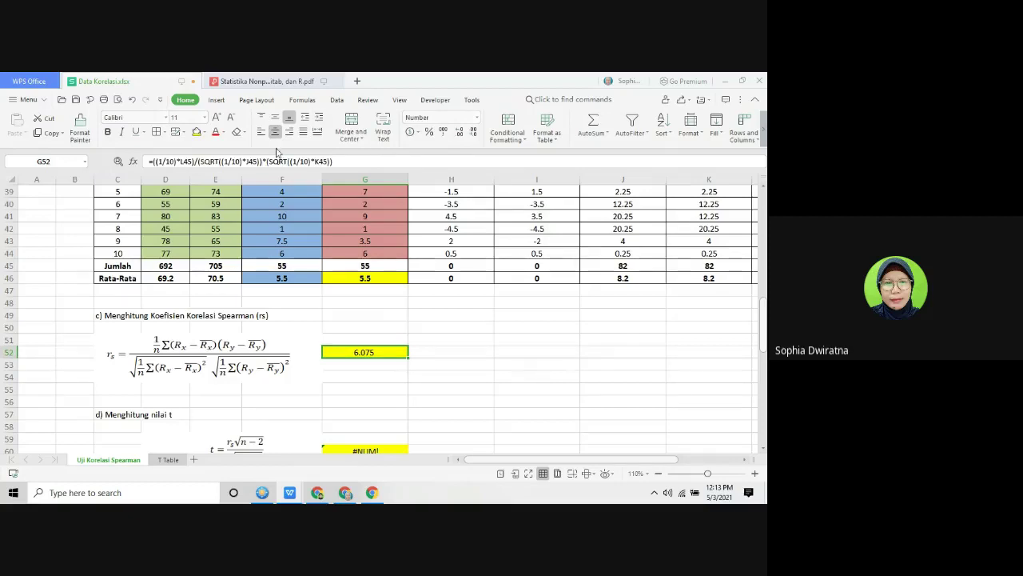
click(270, 161)
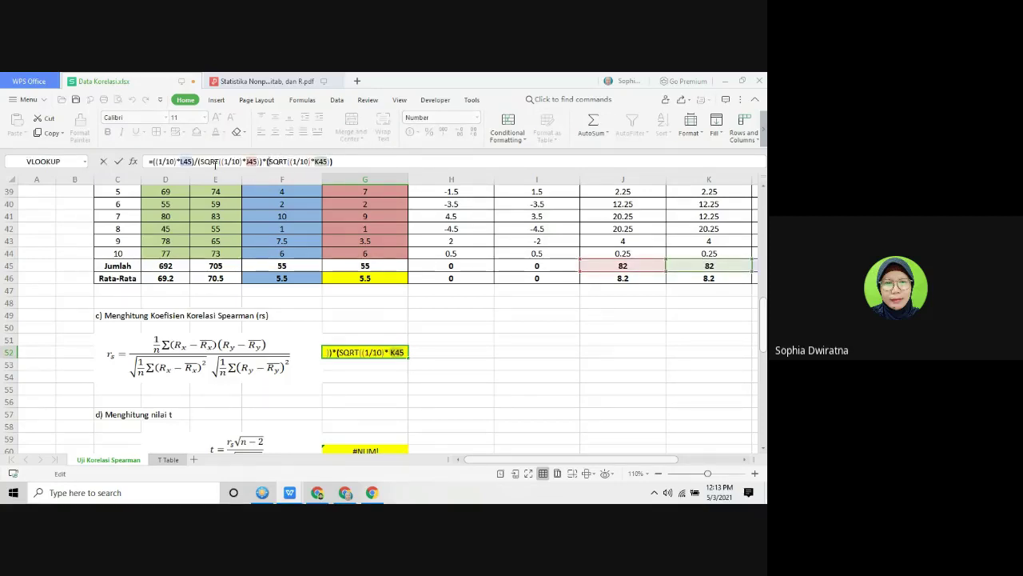
click(201, 162)
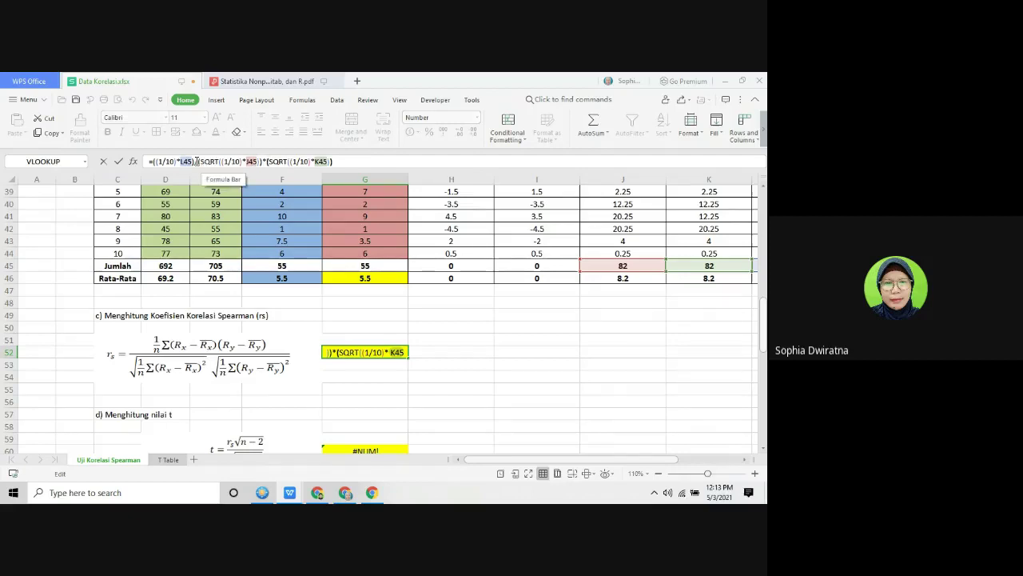
text(()
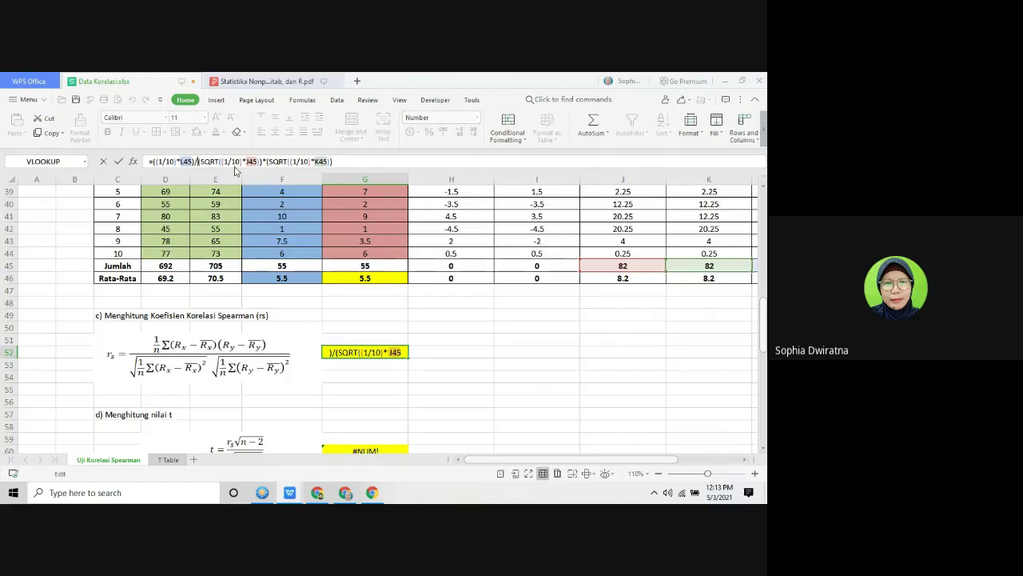
text(*)
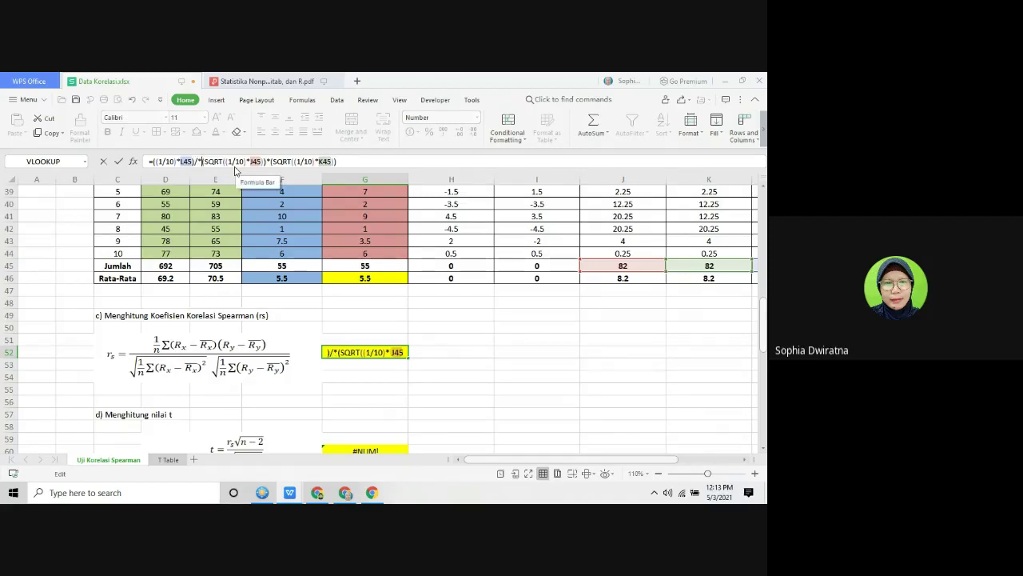
key(BackSpace)
text(()
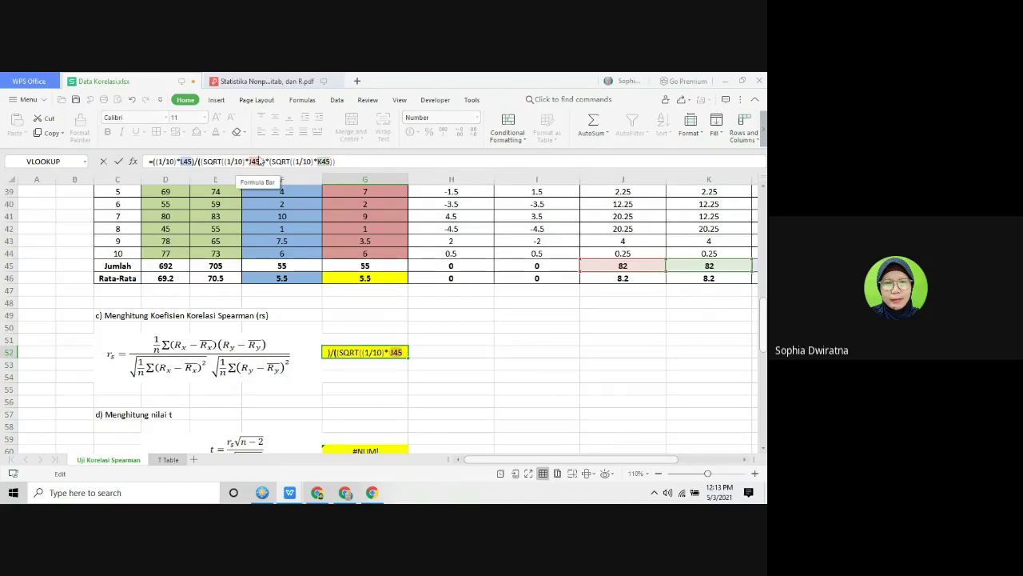
click(351, 163)
text()))
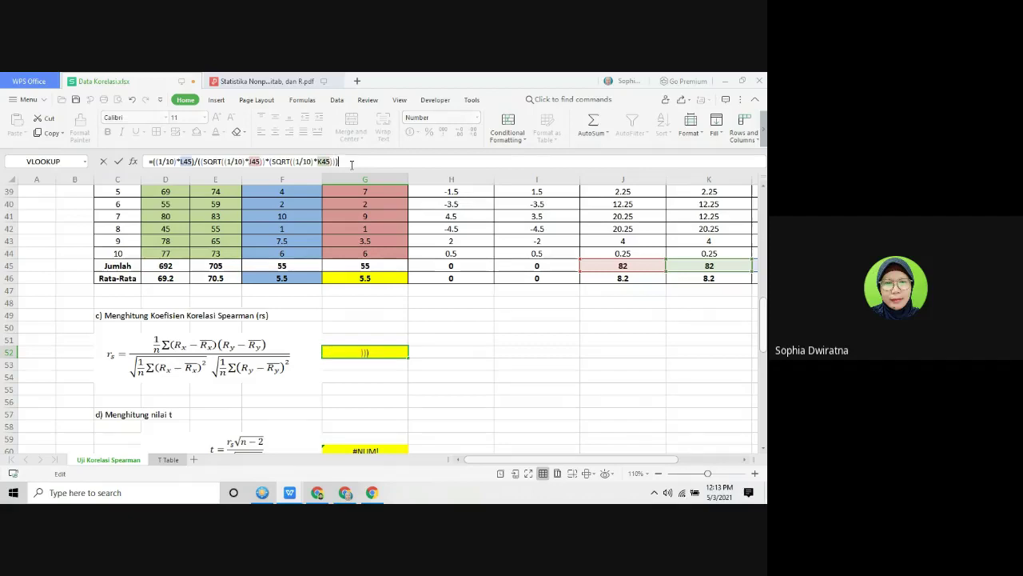
key(Return)
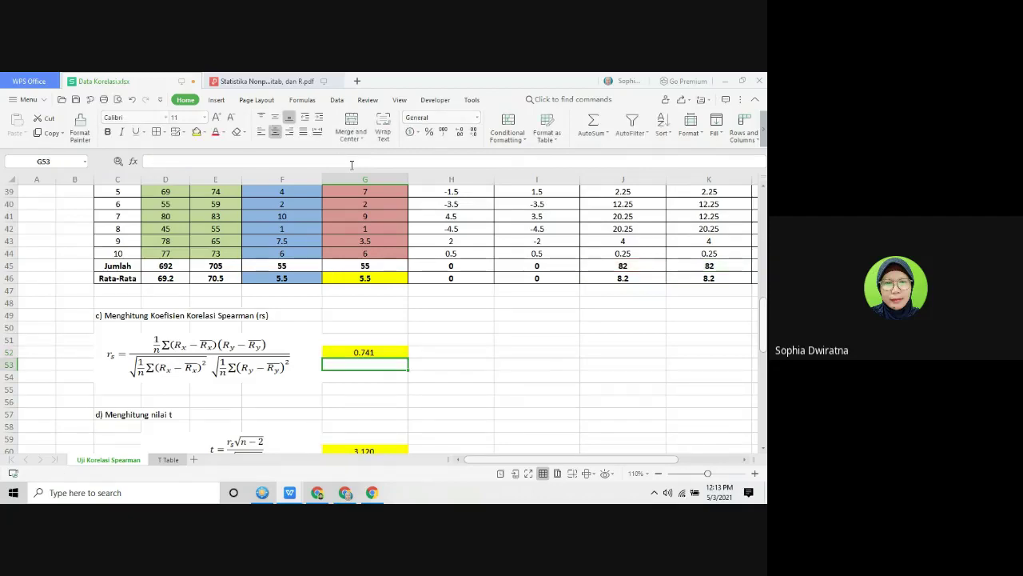
Step: Increase the displayed precision of the Spearman coefficient in G52 to six decimal places
click(383, 351)
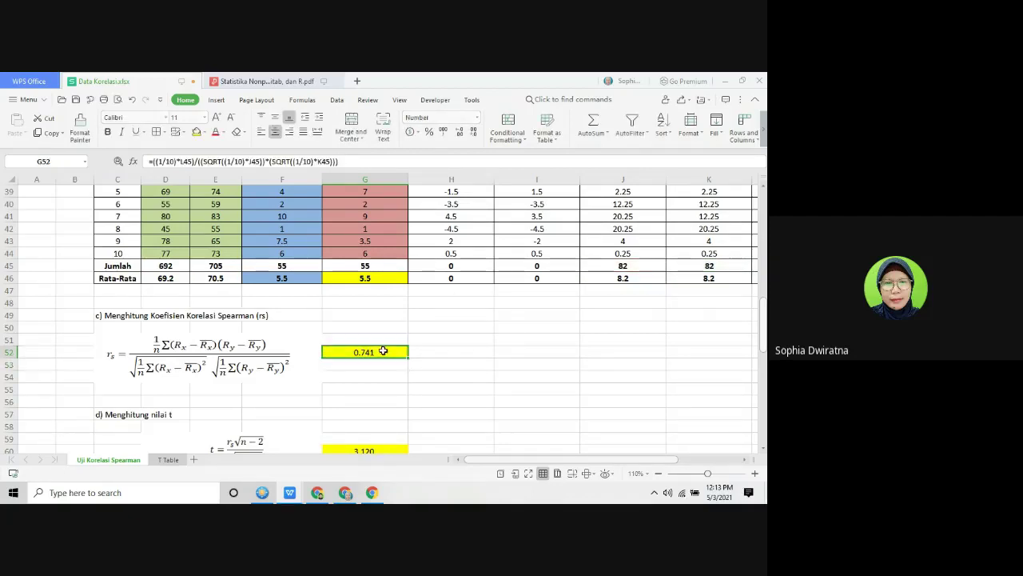
click(459, 132)
click(459, 132)
click(459, 133)
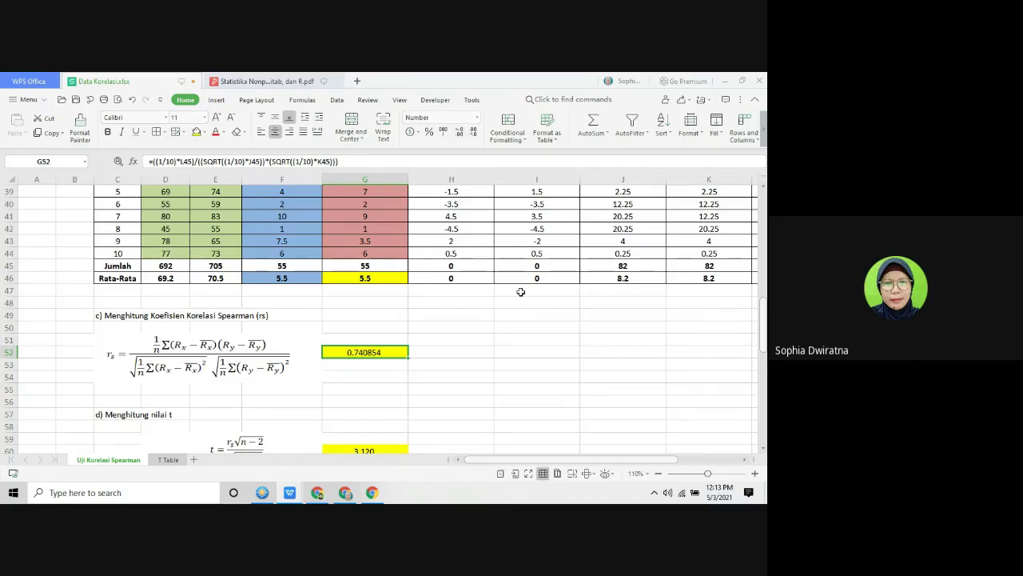
Step: Begin a new t value formula in G60 with the numerator, the Spearman coefficient times the square root term: =G52*sqrt(10-2)
scroll(520, 292, down, 2)
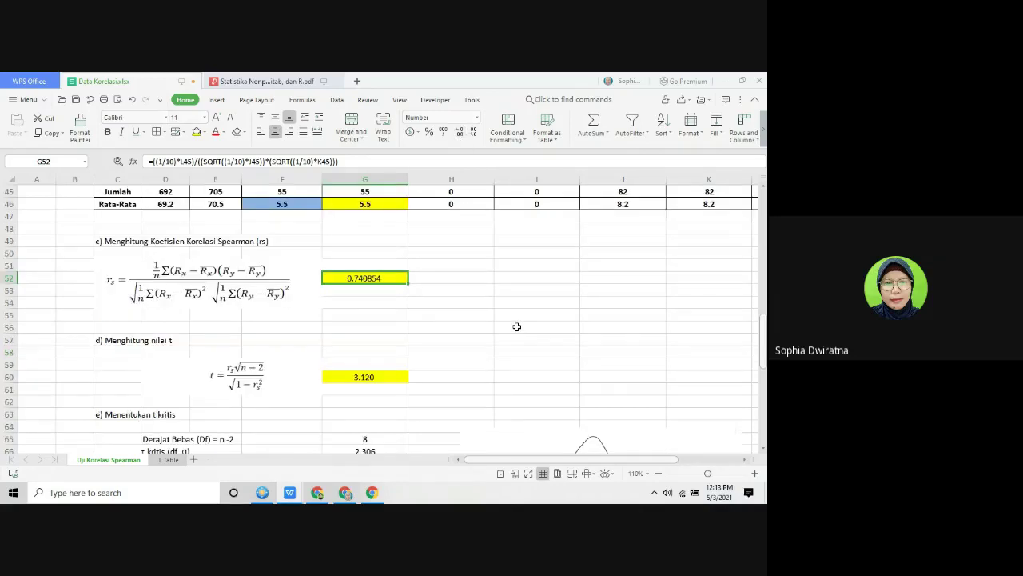
click(370, 374)
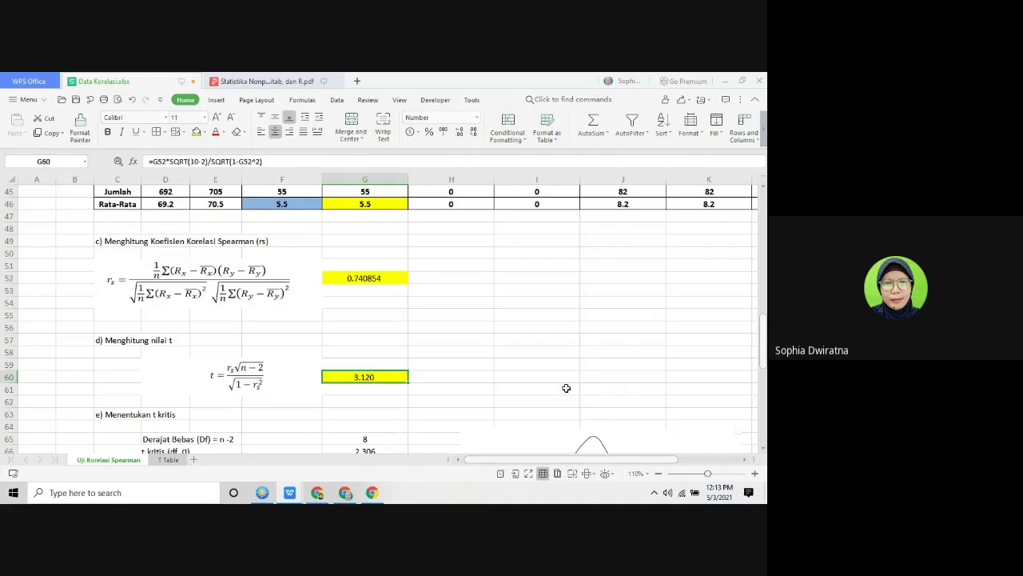
text(=)
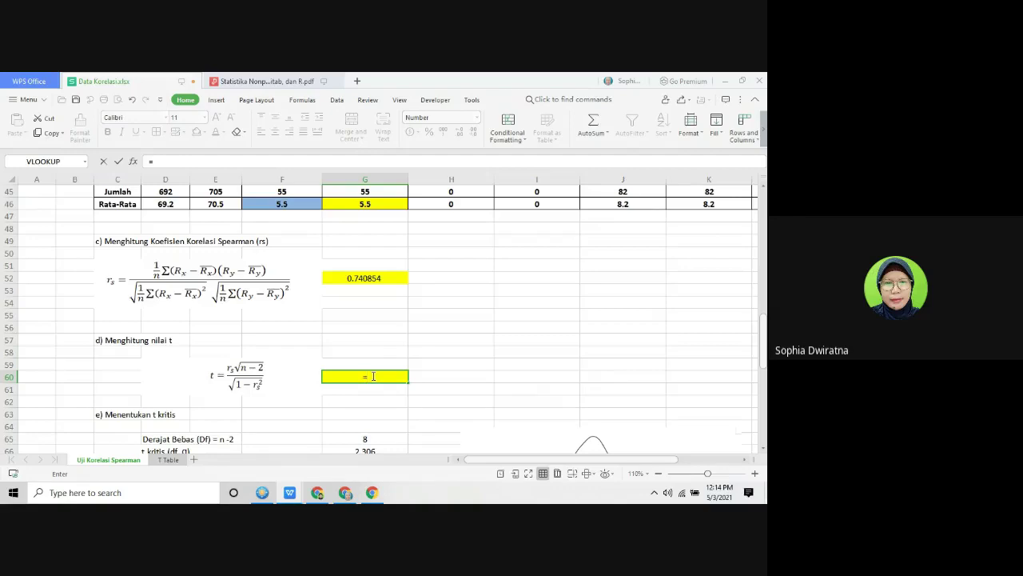
click(364, 278)
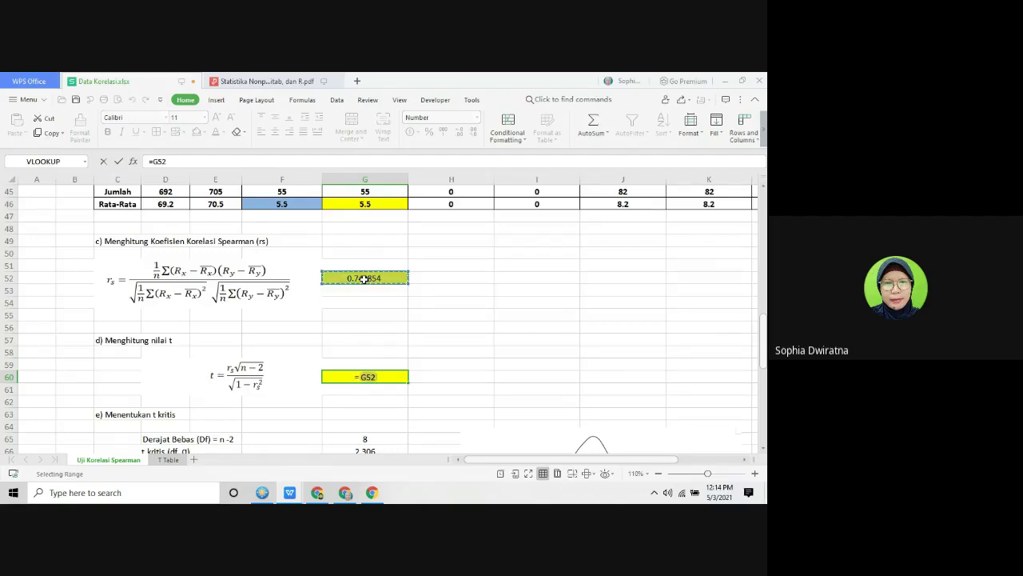
text(*)
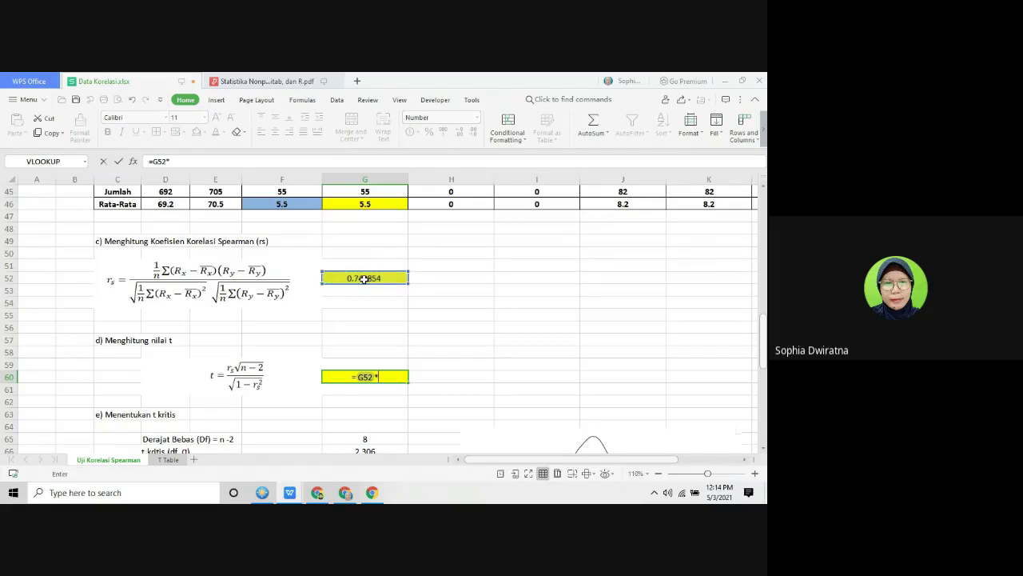
text(s)
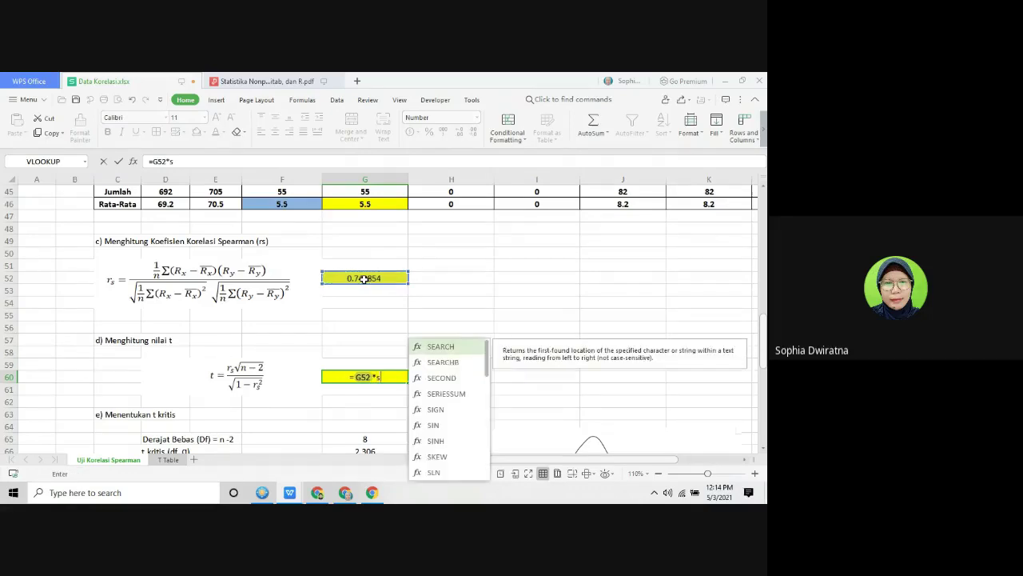
text(qrt()
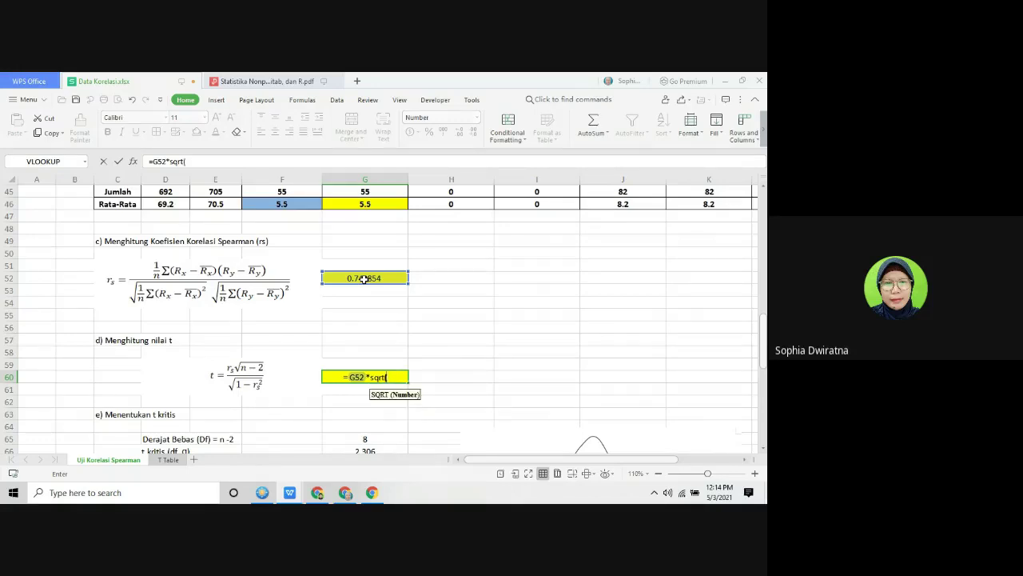
text(10-)
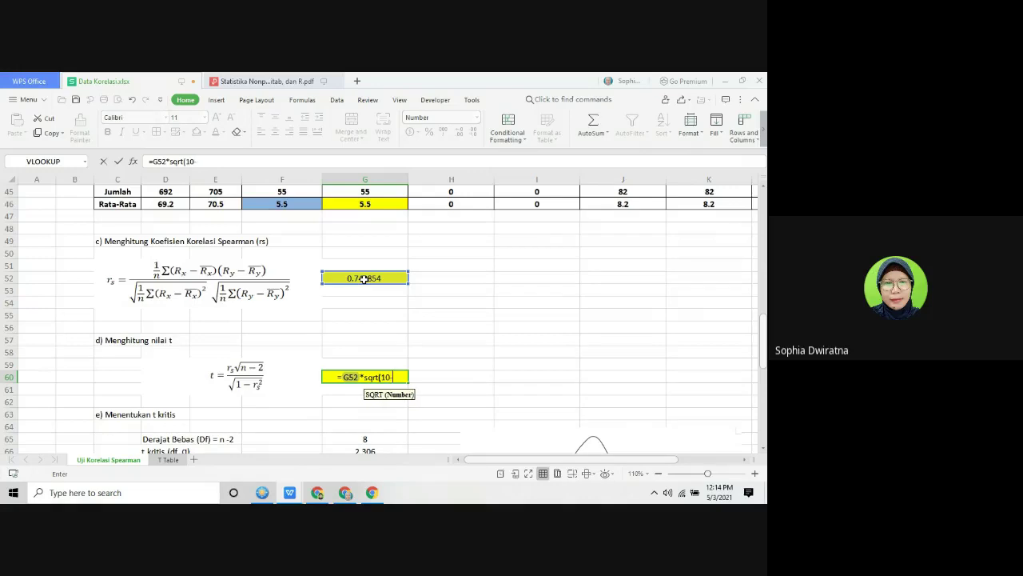
text(2))
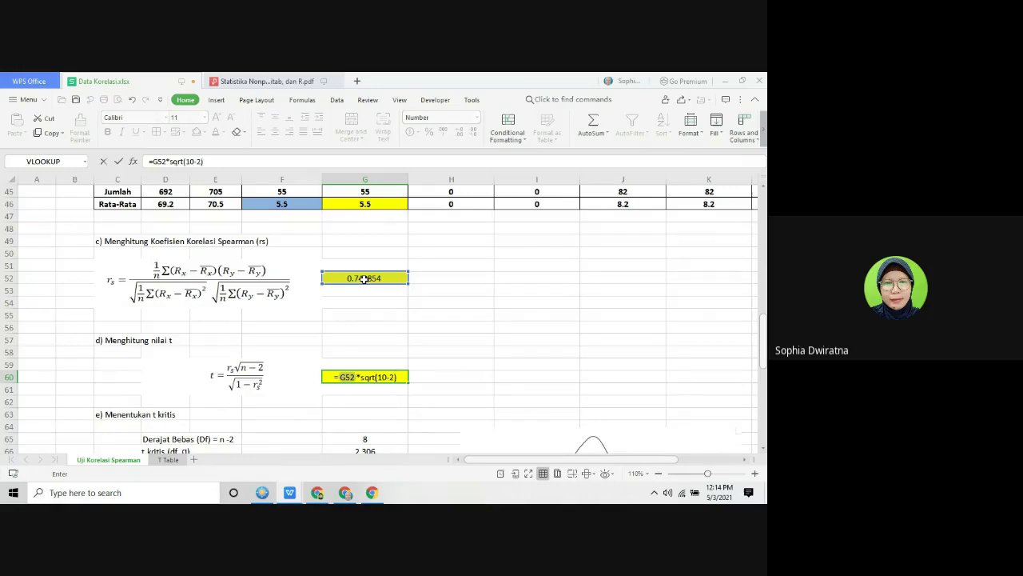
Step: Divide the G60 numerator by sqrt(1-G52^2) and enter the completed t value formula
text(/q)
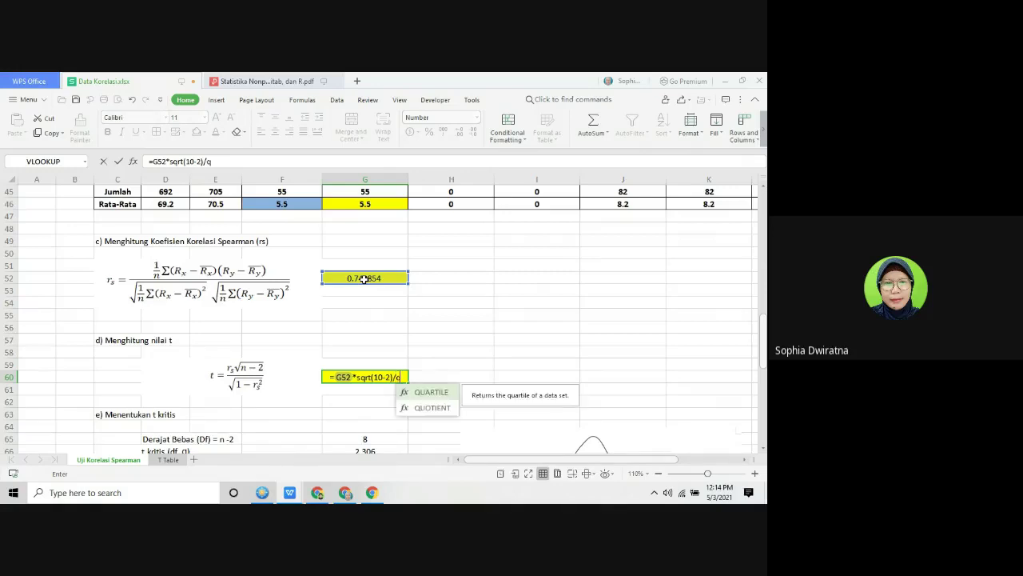
key(BackSpace)
text(sqrt)
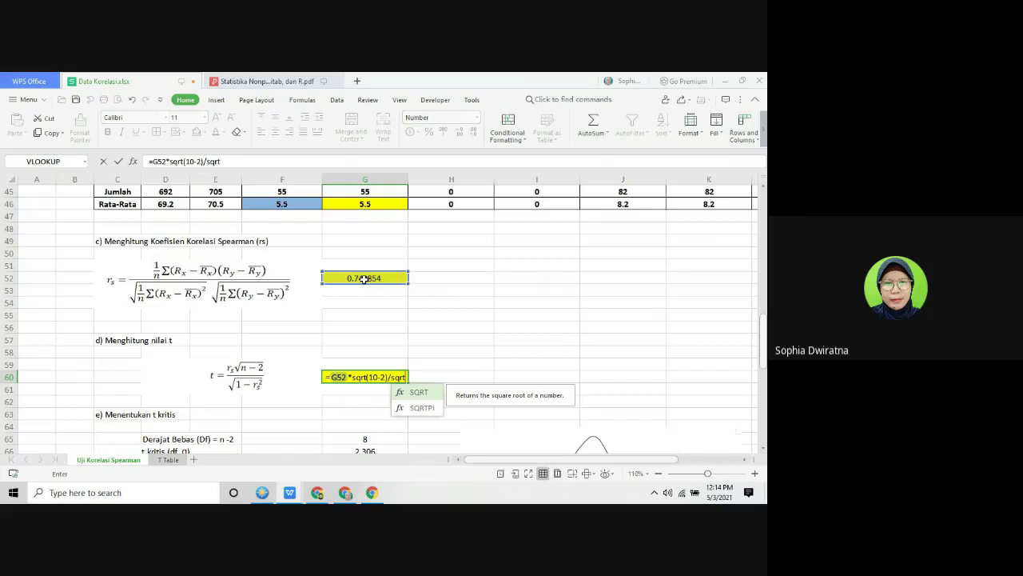
text(()
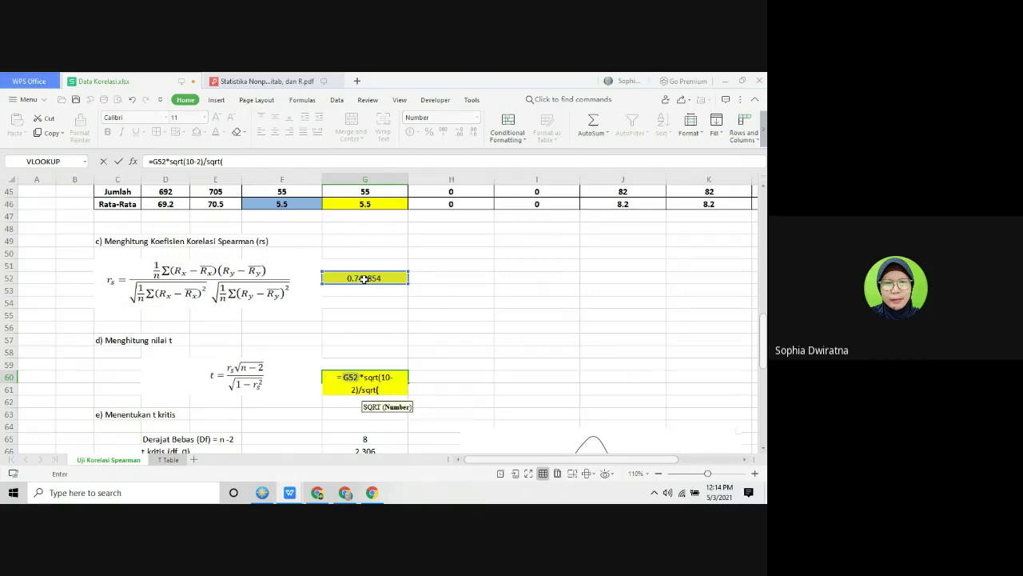
text(1-)
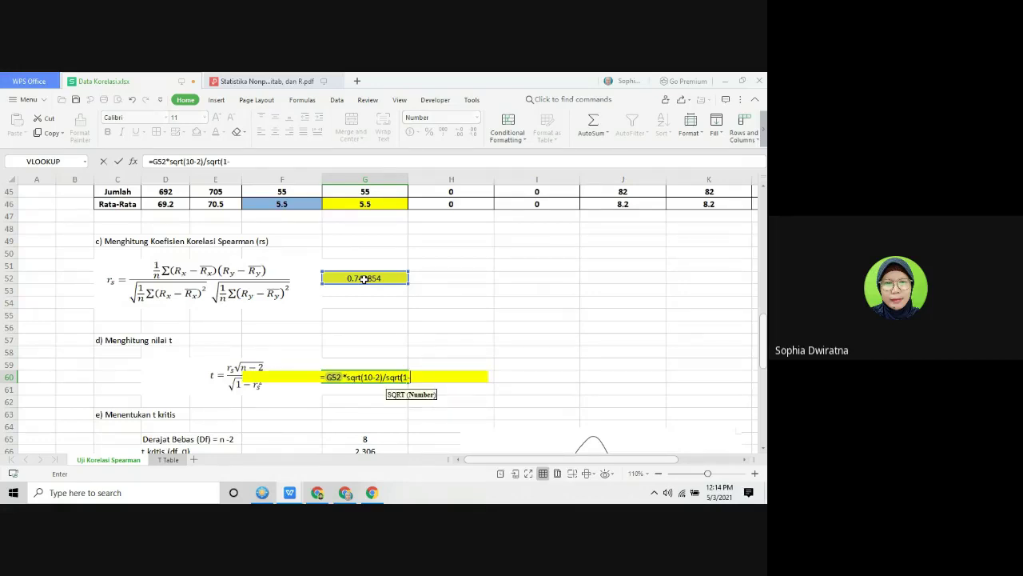
click(364, 278)
text(^)
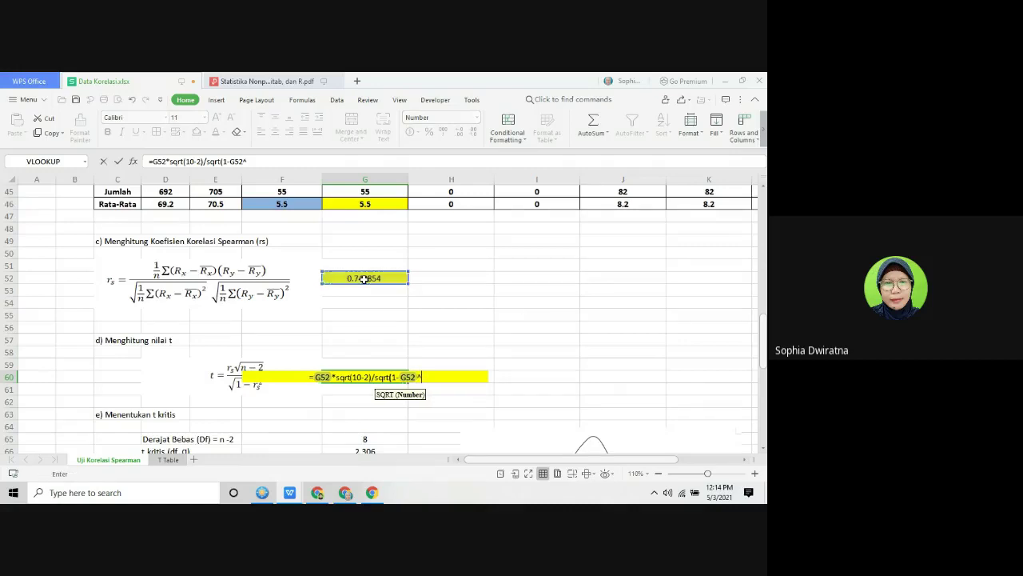
text(2))
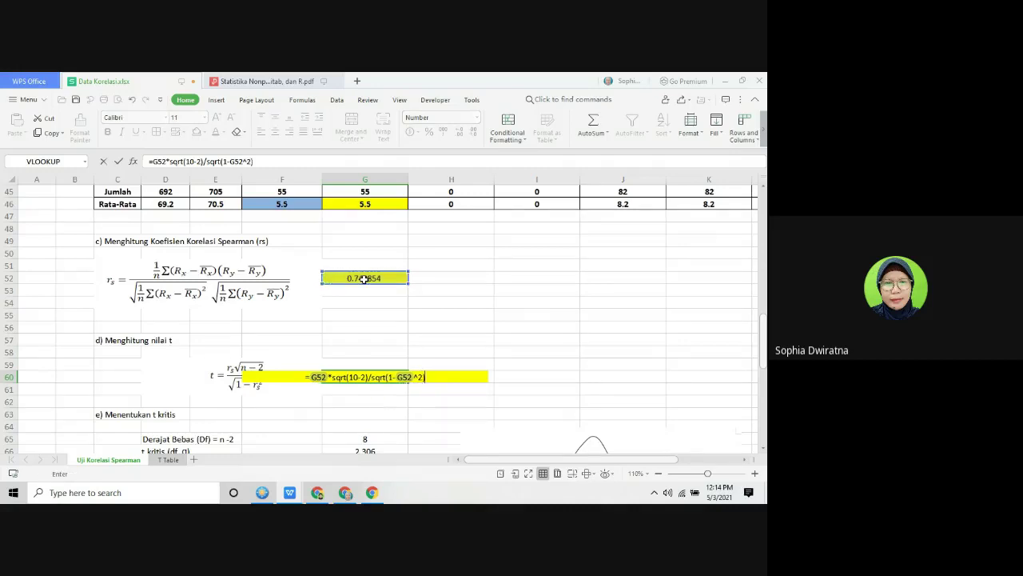
key(Return)
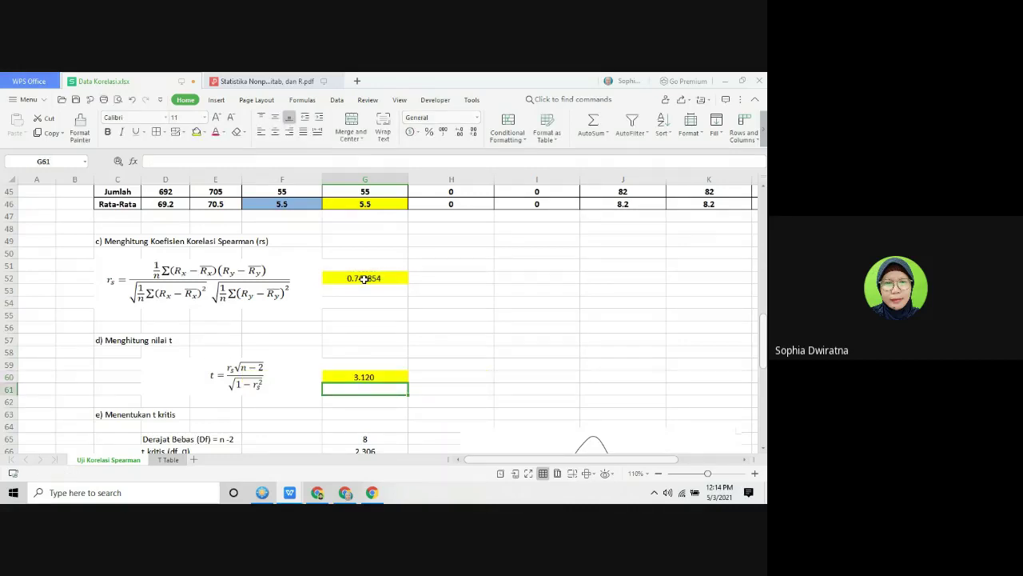
Step: Highlight the t kritis cell G66 with a yellow fill
scroll(491, 359, down, 1)
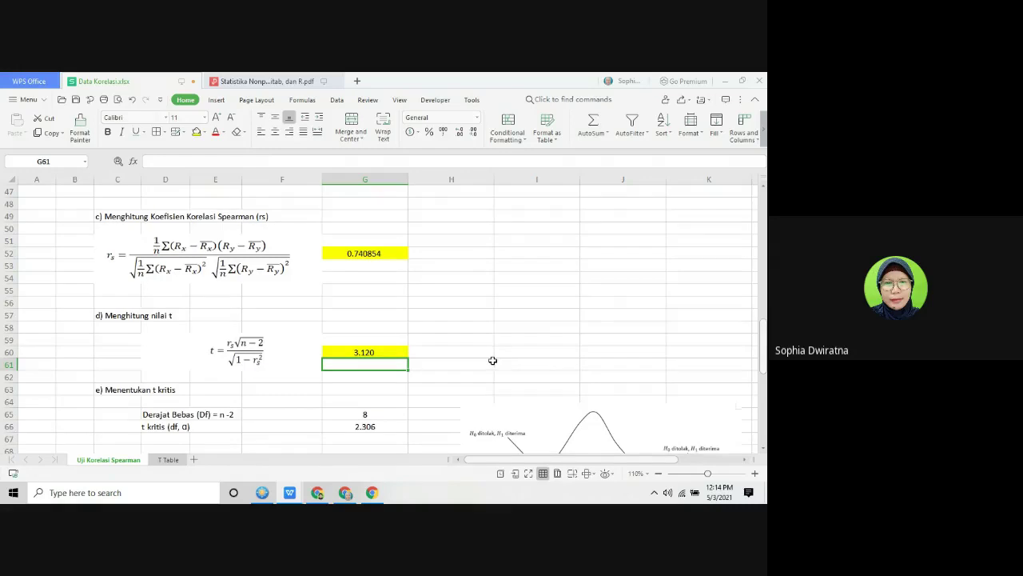
scroll(491, 359, down, 3)
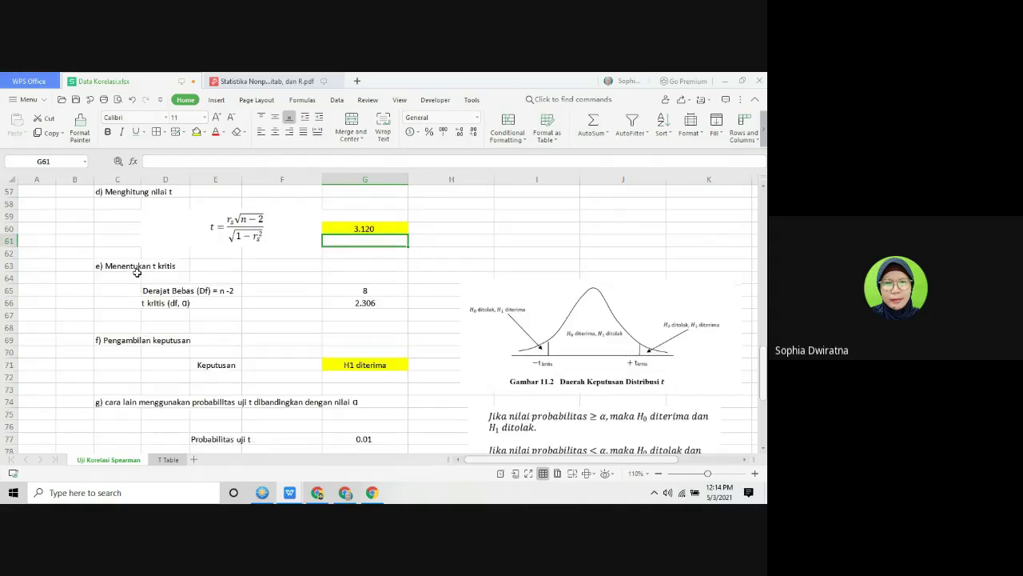
click(365, 302)
click(198, 134)
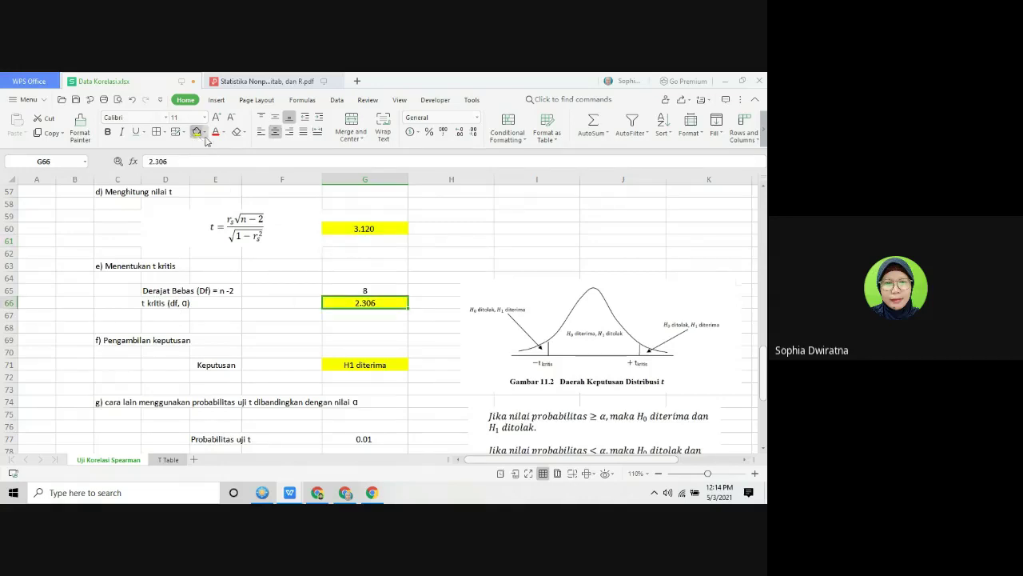
click(477, 239)
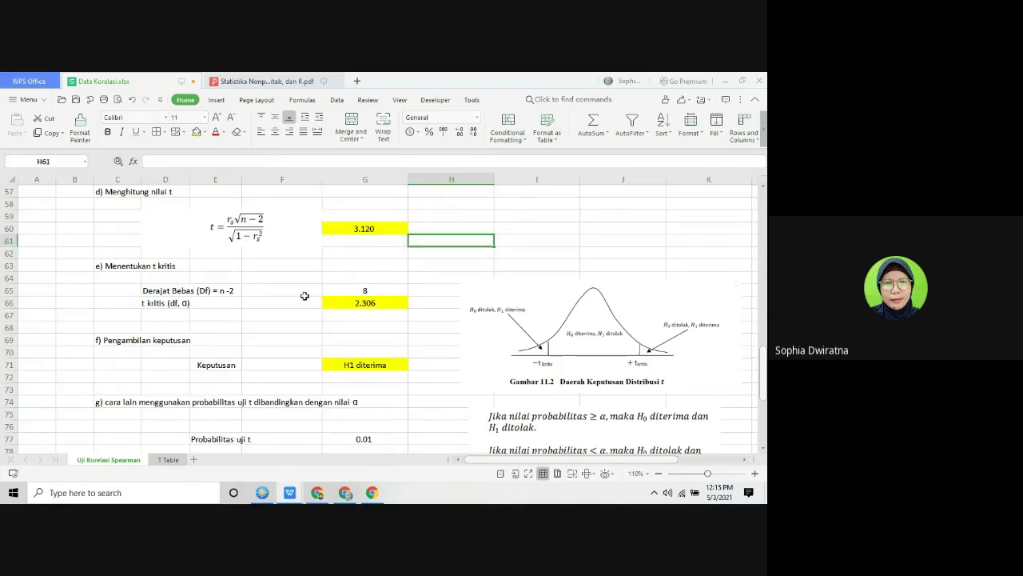
Step: Check the degrees of freedom in G65 and the t kritis in G66 against the T Table sheet, df 8 at two-tails 0.05
click(168, 460)
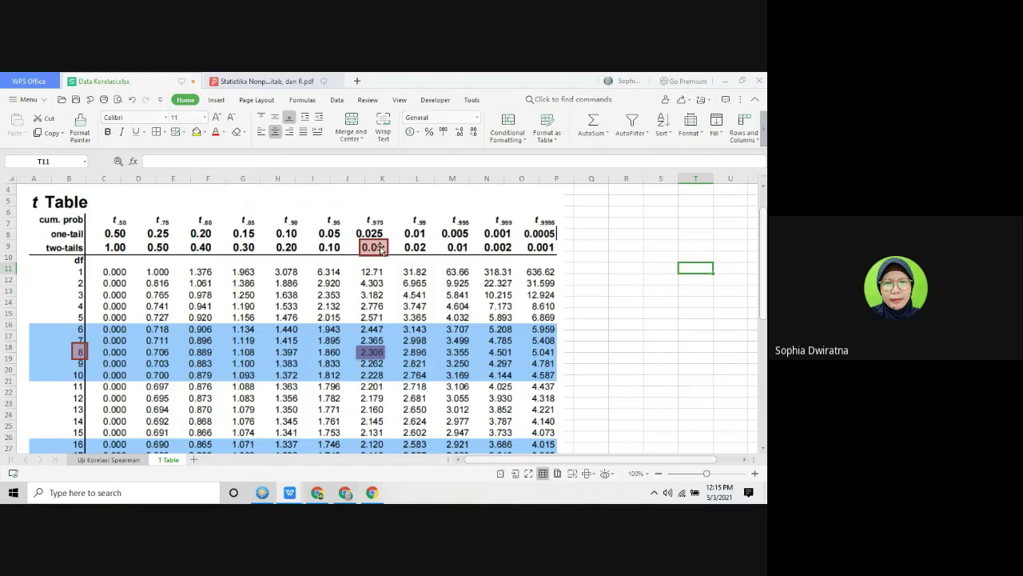
click(136, 461)
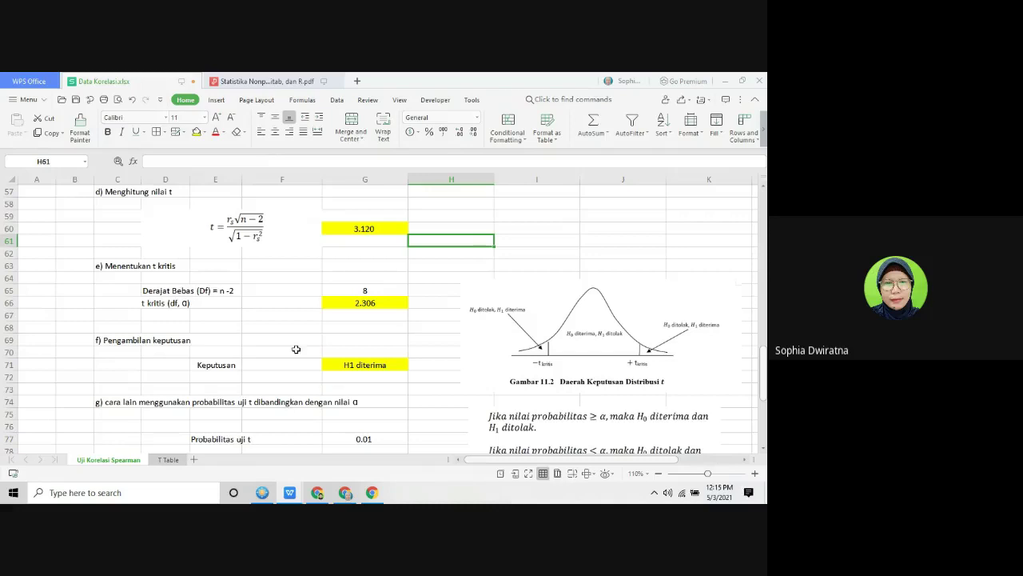
click(374, 291)
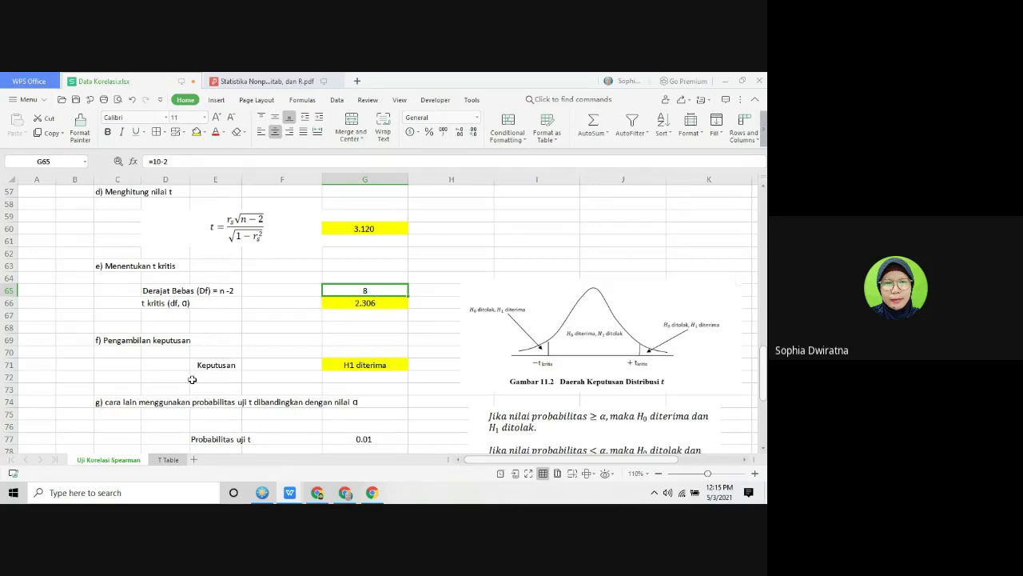
click(168, 460)
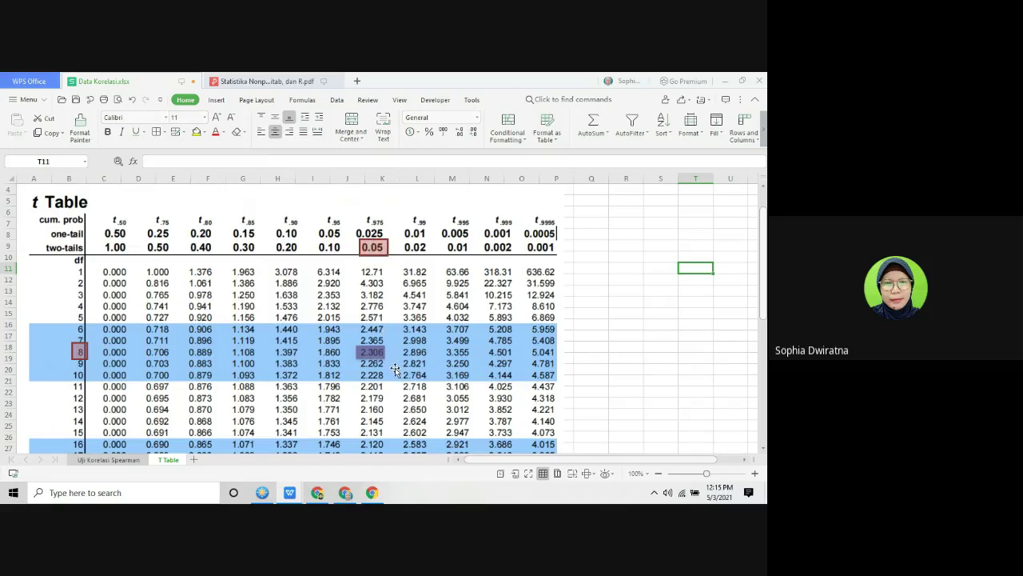
click(114, 460)
click(342, 306)
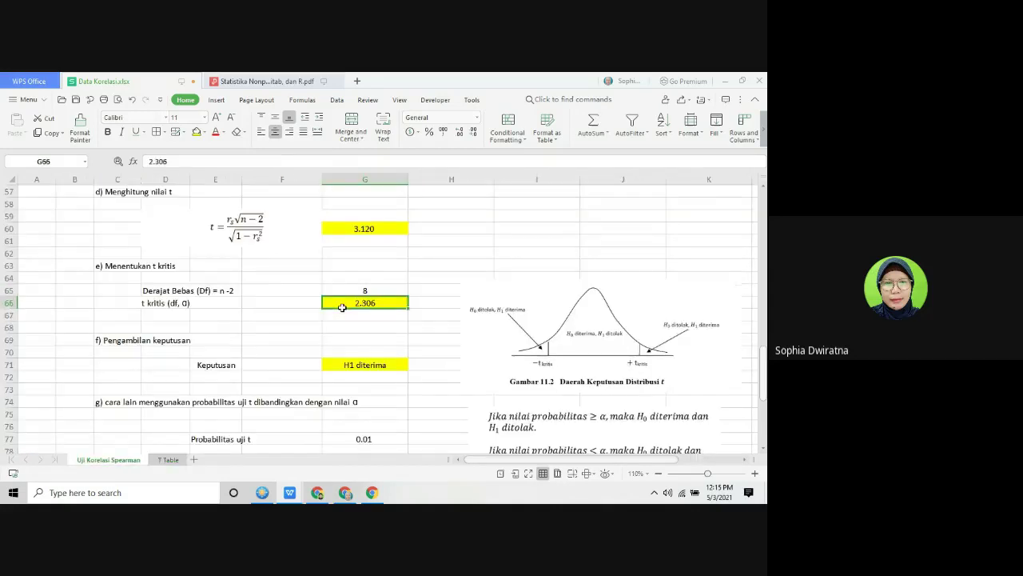
Step: Inspect the Keputusan decision formula in G71 alongside the t distribution decision region figure
click(437, 322)
click(381, 367)
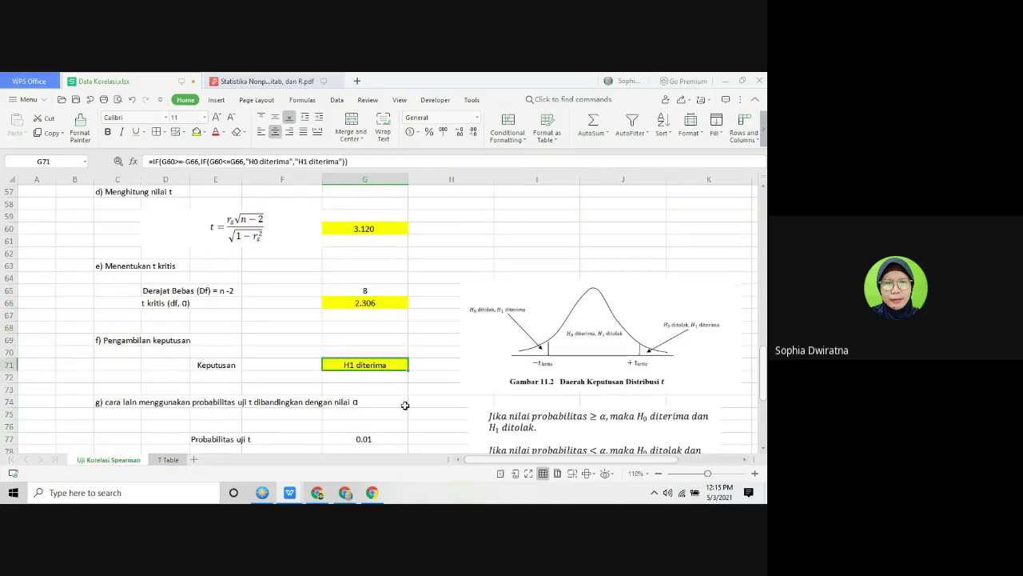
mouse_move(513, 461)
mouse_down()
mouse_move(564, 462)
mouse_move(524, 463)
mouse_up()
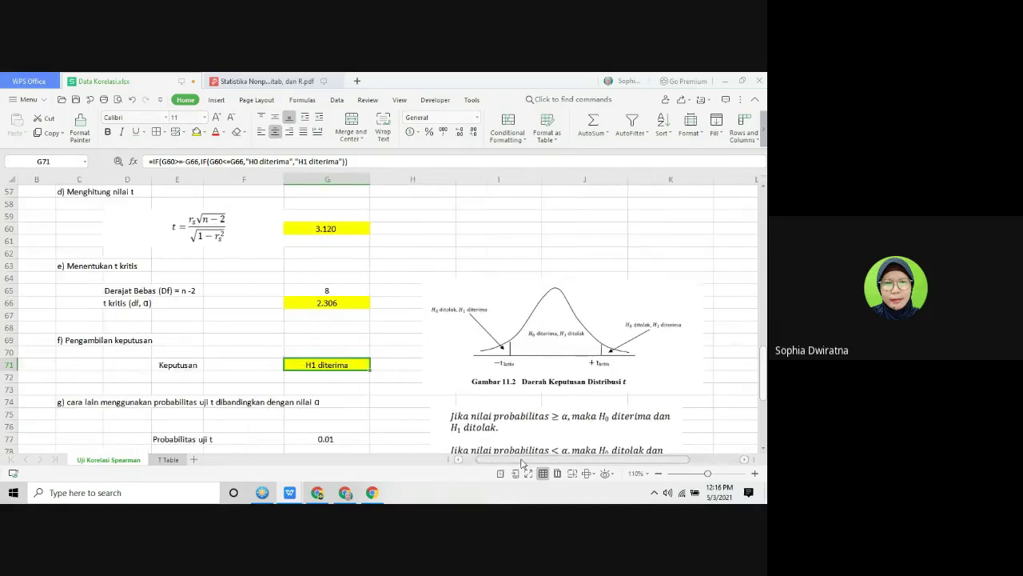